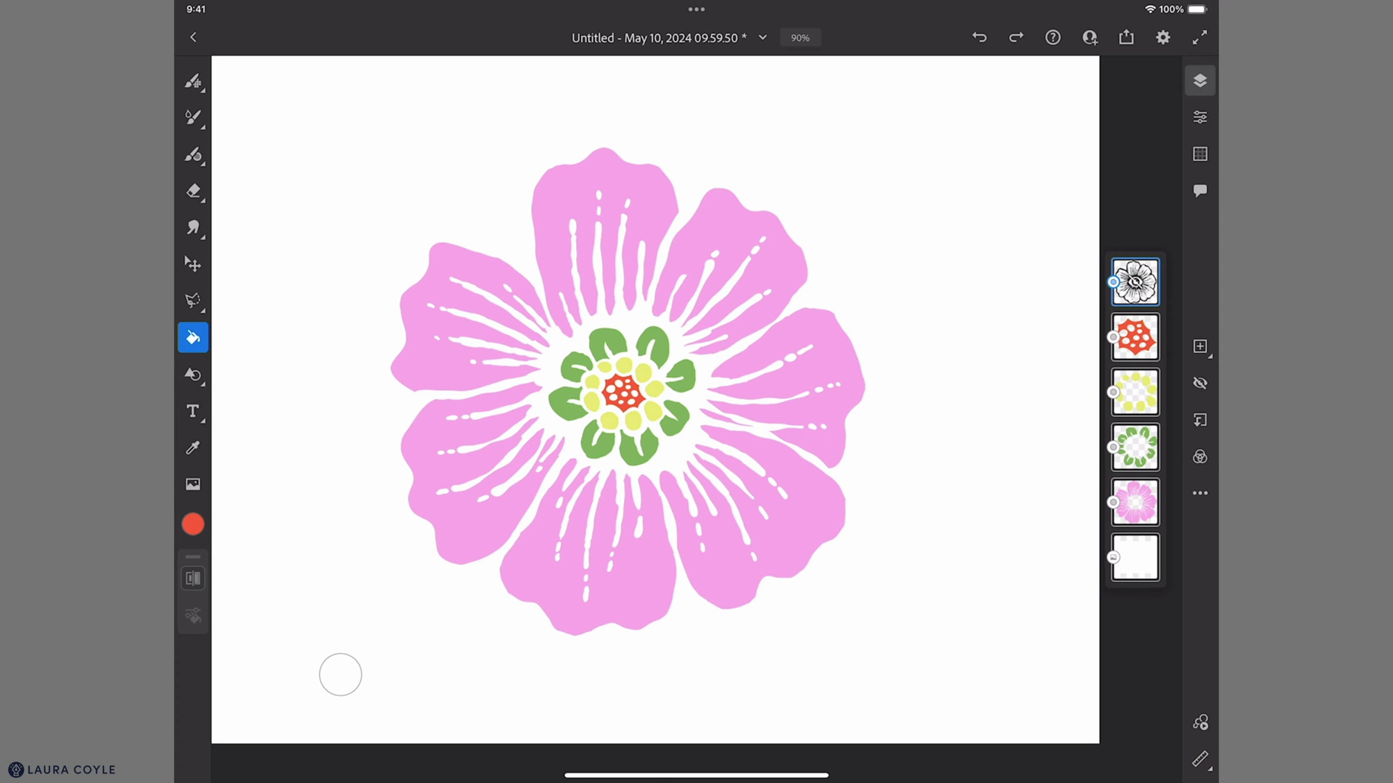
Show the black line art layer and release it as the reference layer
click(1200, 383)
click(1199, 493)
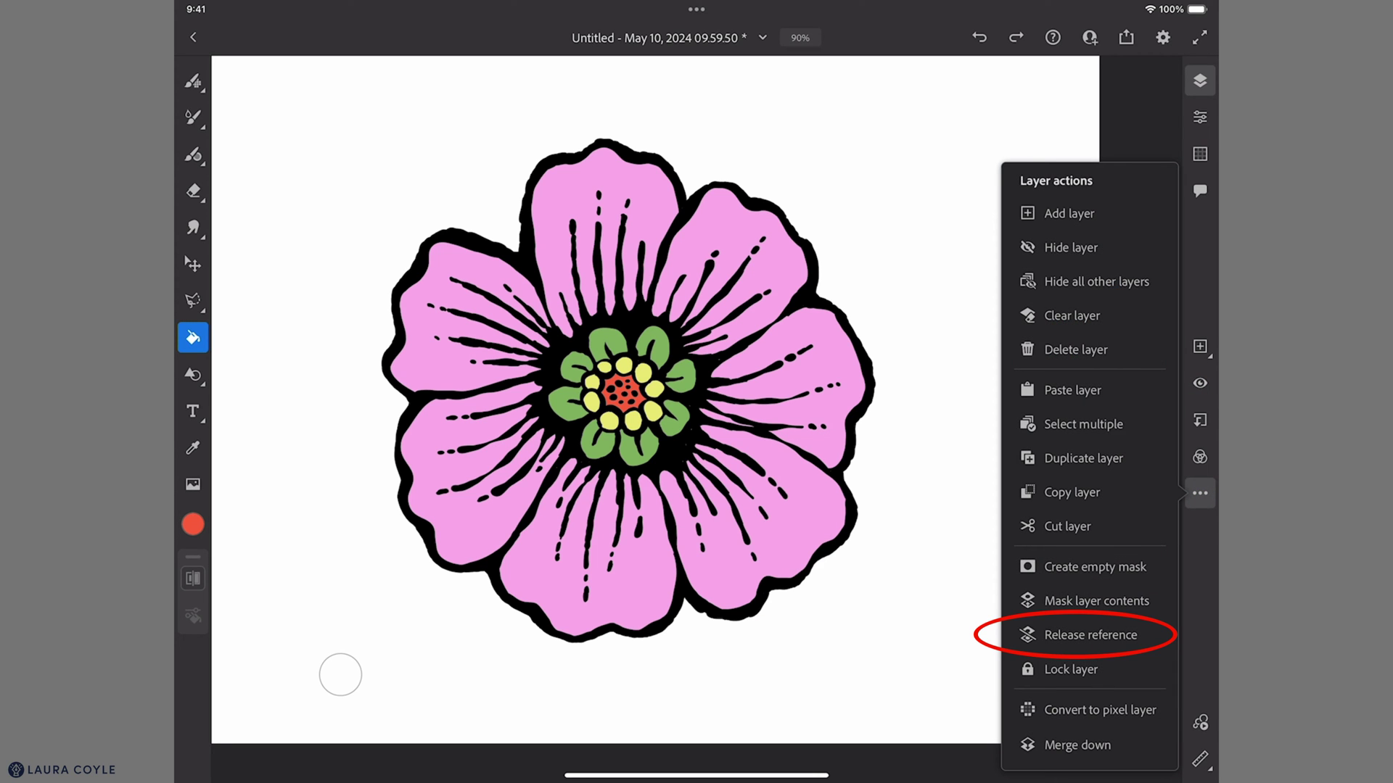
click(1090, 635)
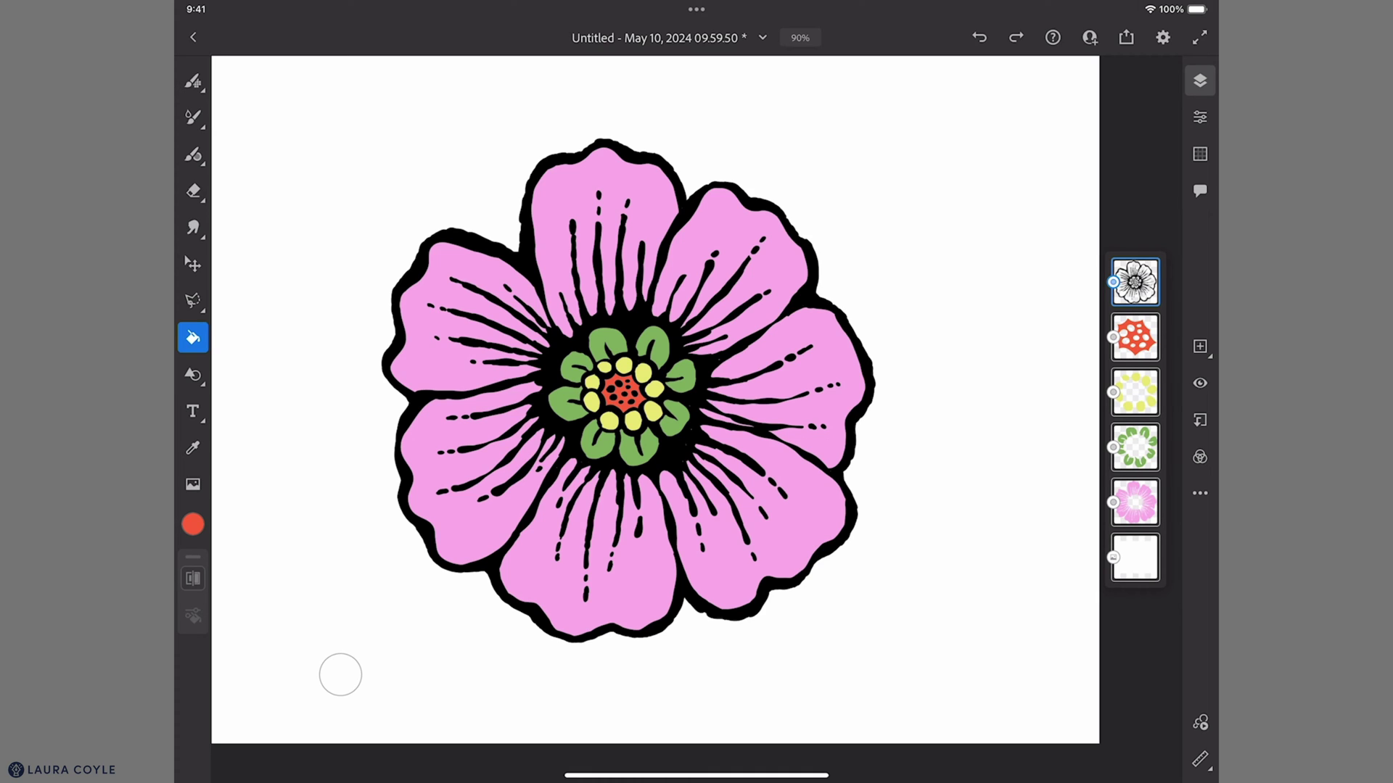
Add an empty layer directly above the pink petals layer and activate the vector brush
click(1135, 502)
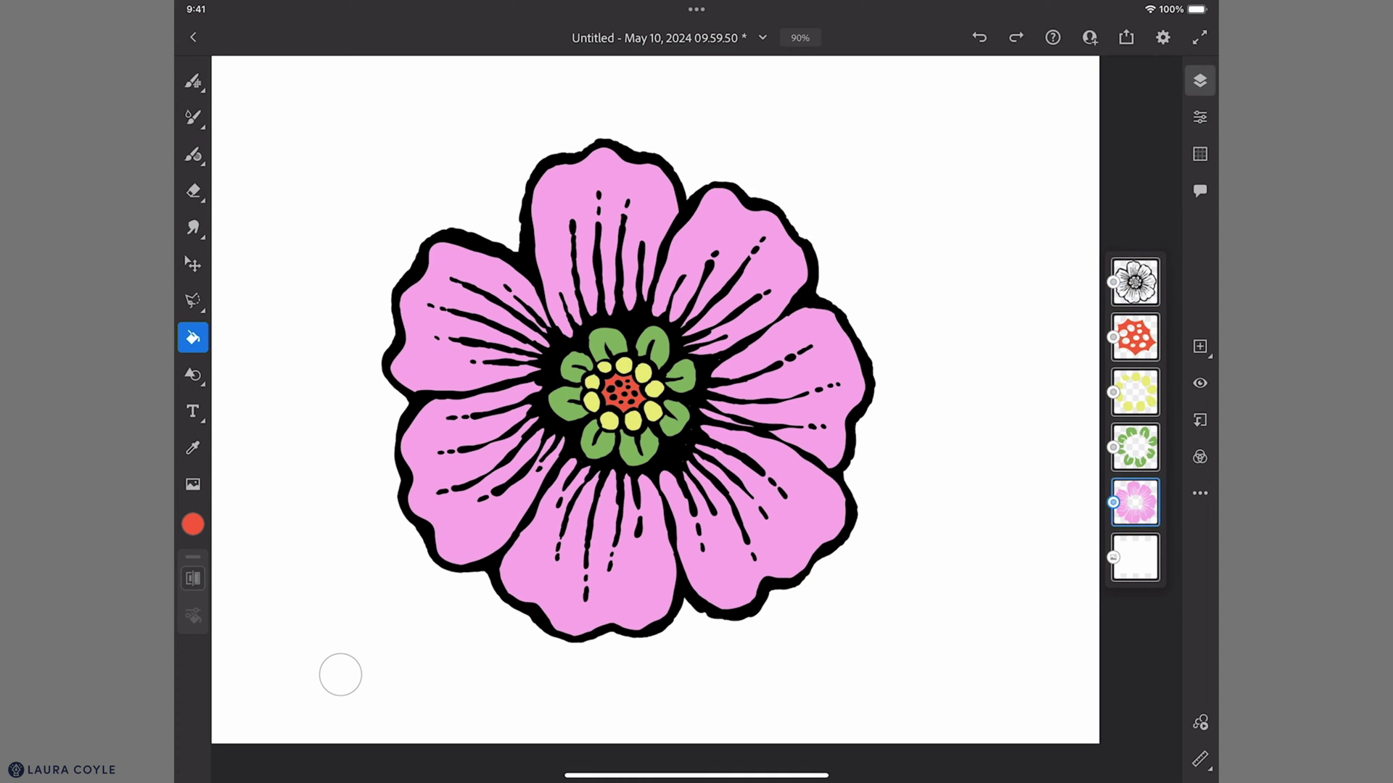
click(1200, 346)
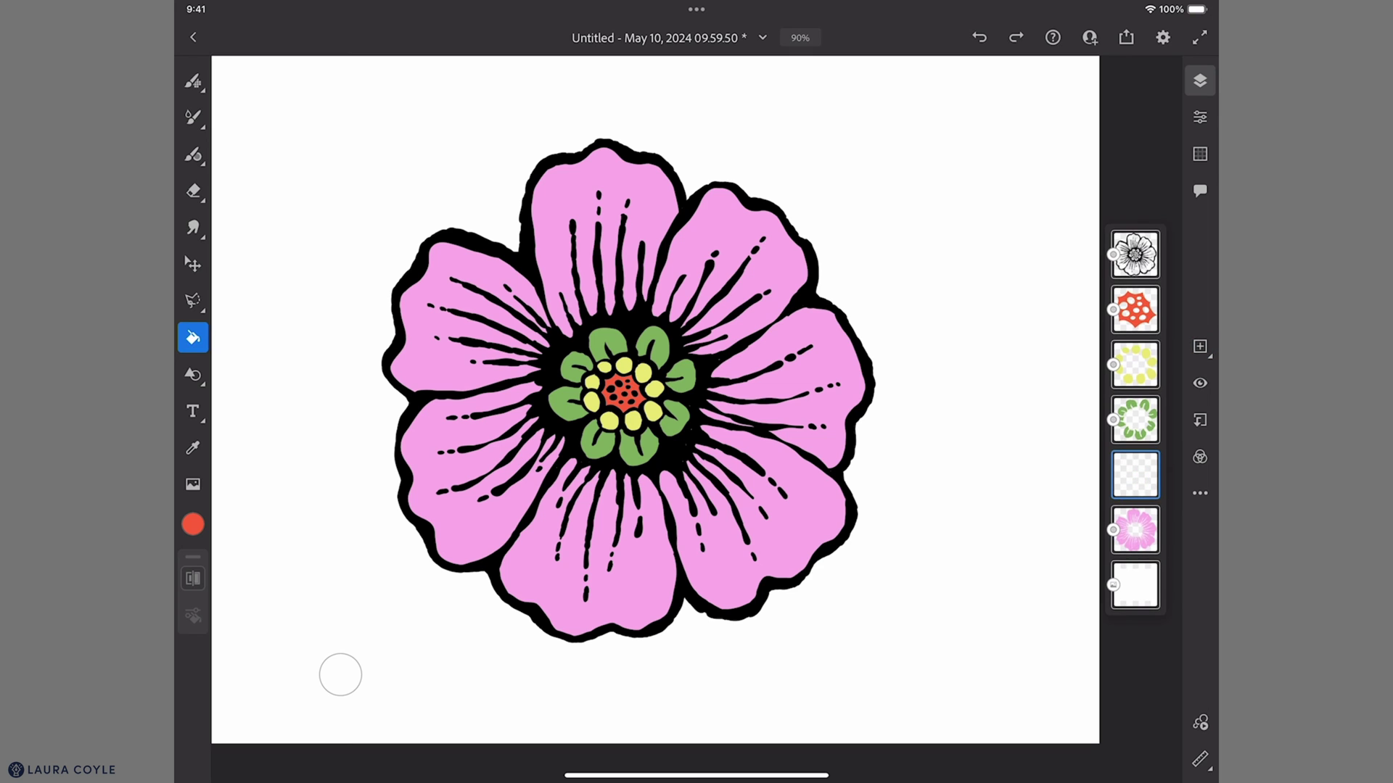
key(l)
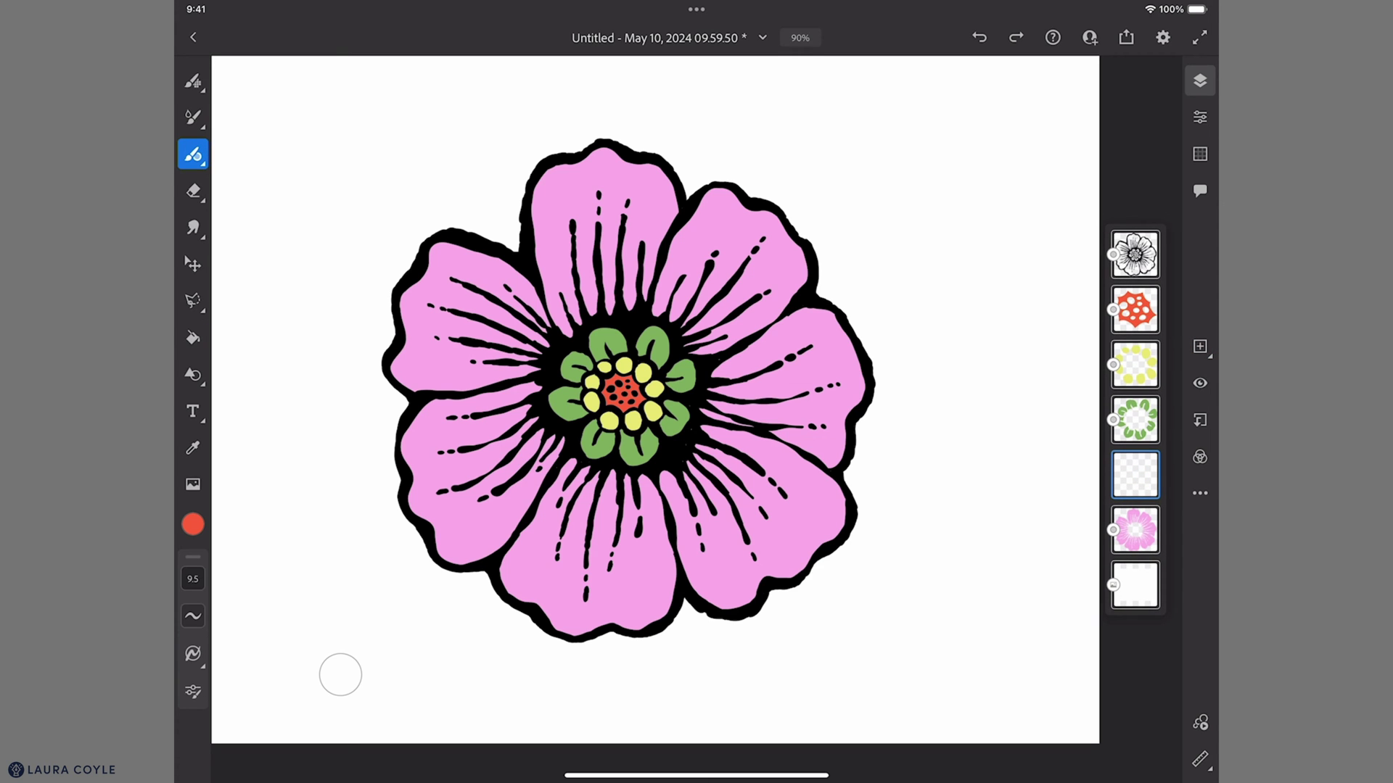
scroll(751, 377, up, 5)
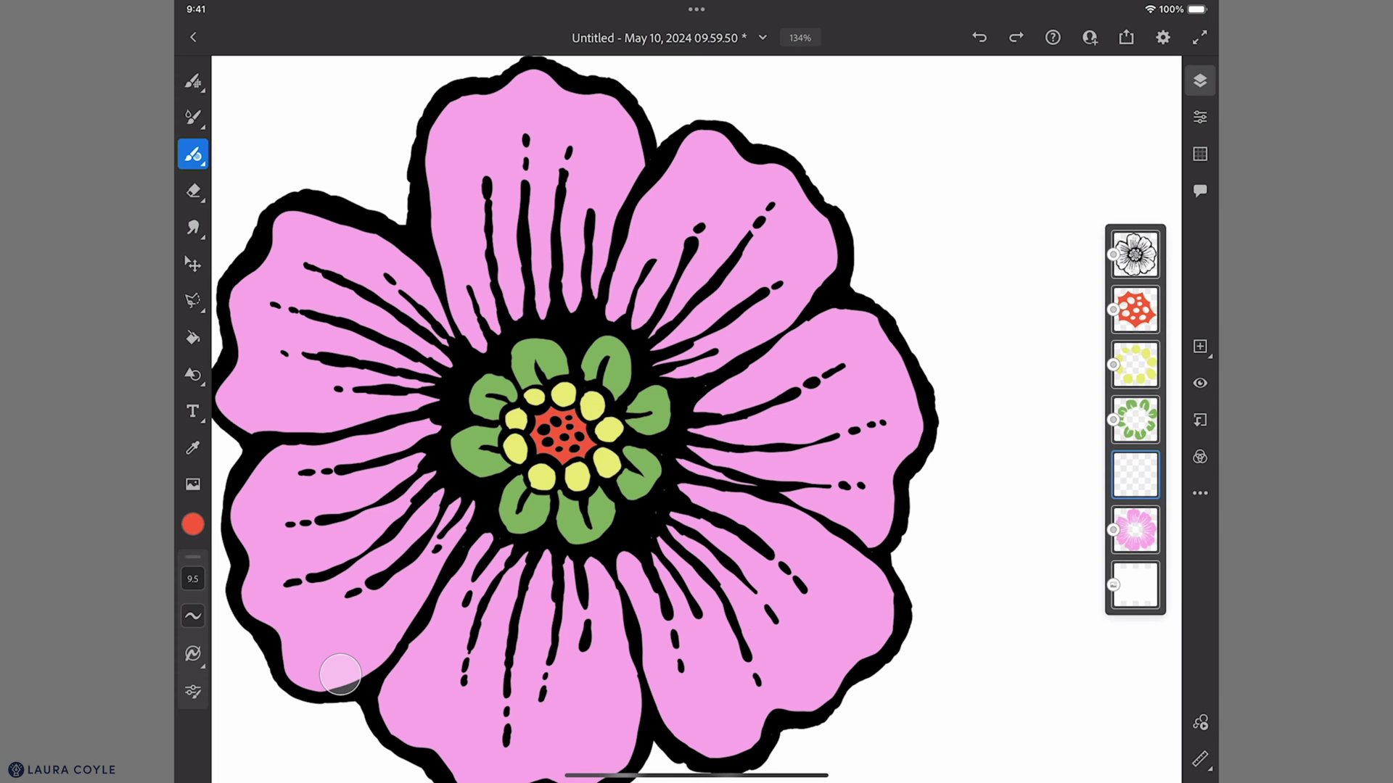
Hide the black line art layer and make the empty layer above the pink petals active
click(1135, 254)
click(1200, 383)
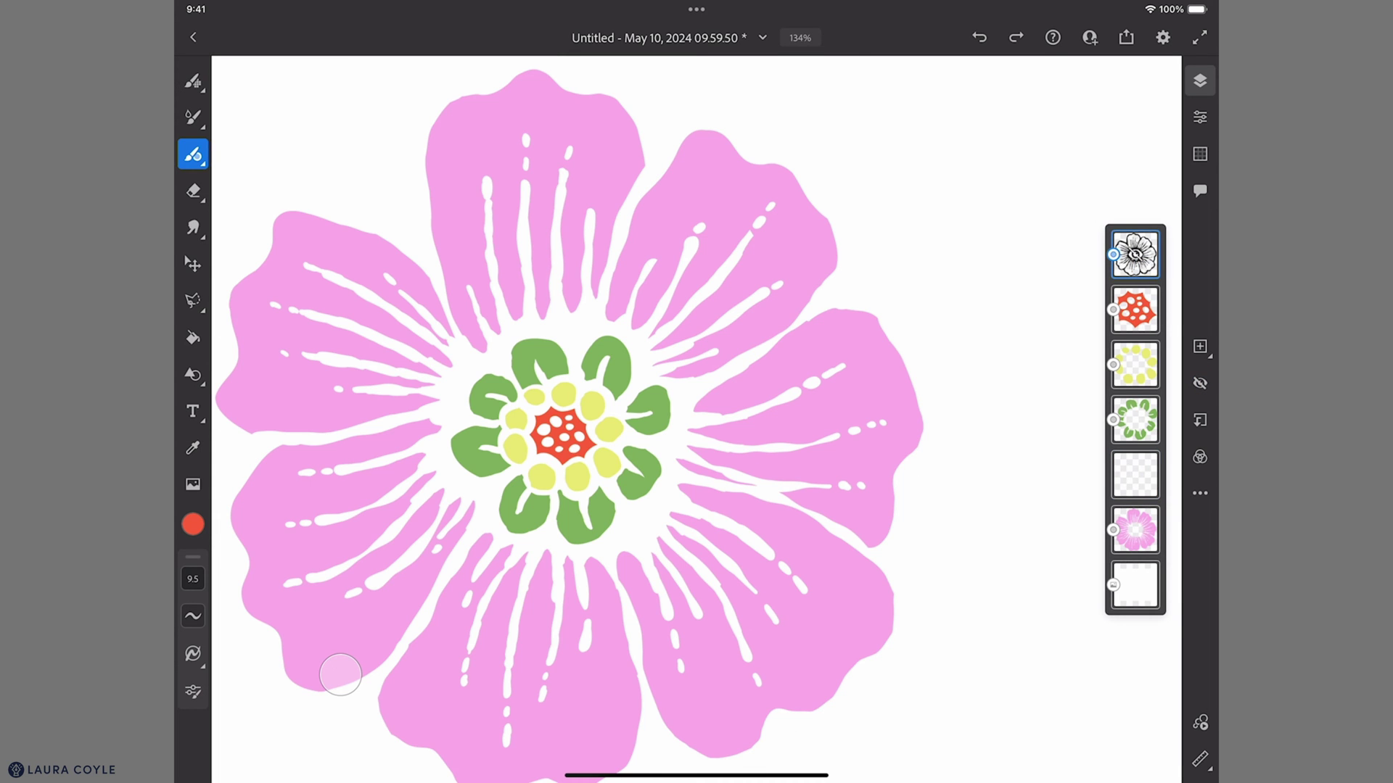
scroll(722, 371, left, 3)
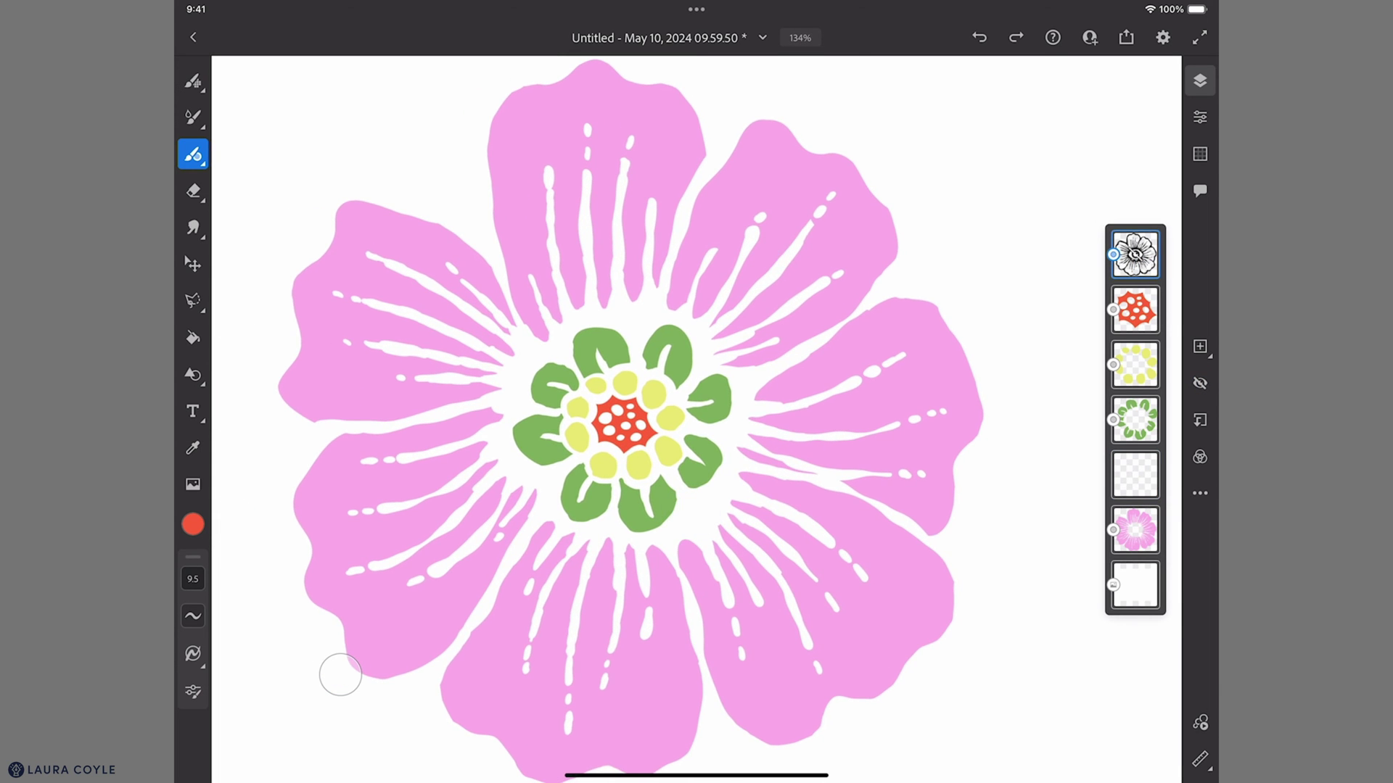
click(341, 674)
click(1135, 475)
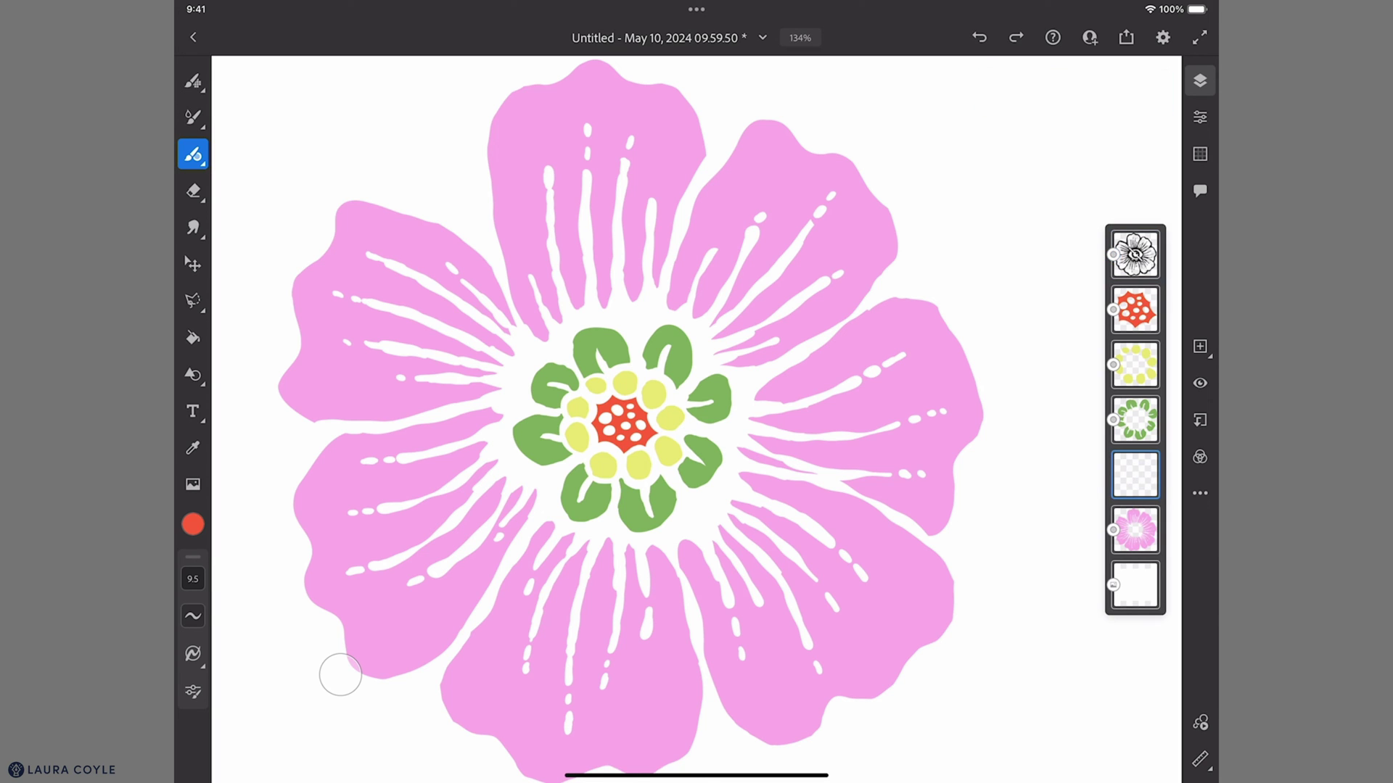
Draw a closed, lobed red outline over the inner part of the top petal and fill it red
mouse_move(602, 312)
mouse_down()
mouse_move(535, 327)
mouse_move(518, 258)
mouse_move(585, 148)
mouse_move(615, 158)
mouse_move(617, 193)
mouse_move(645, 213)
mouse_move(671, 193)
mouse_move(678, 215)
mouse_move(653, 289)
mouse_move(565, 321)
mouse_up()
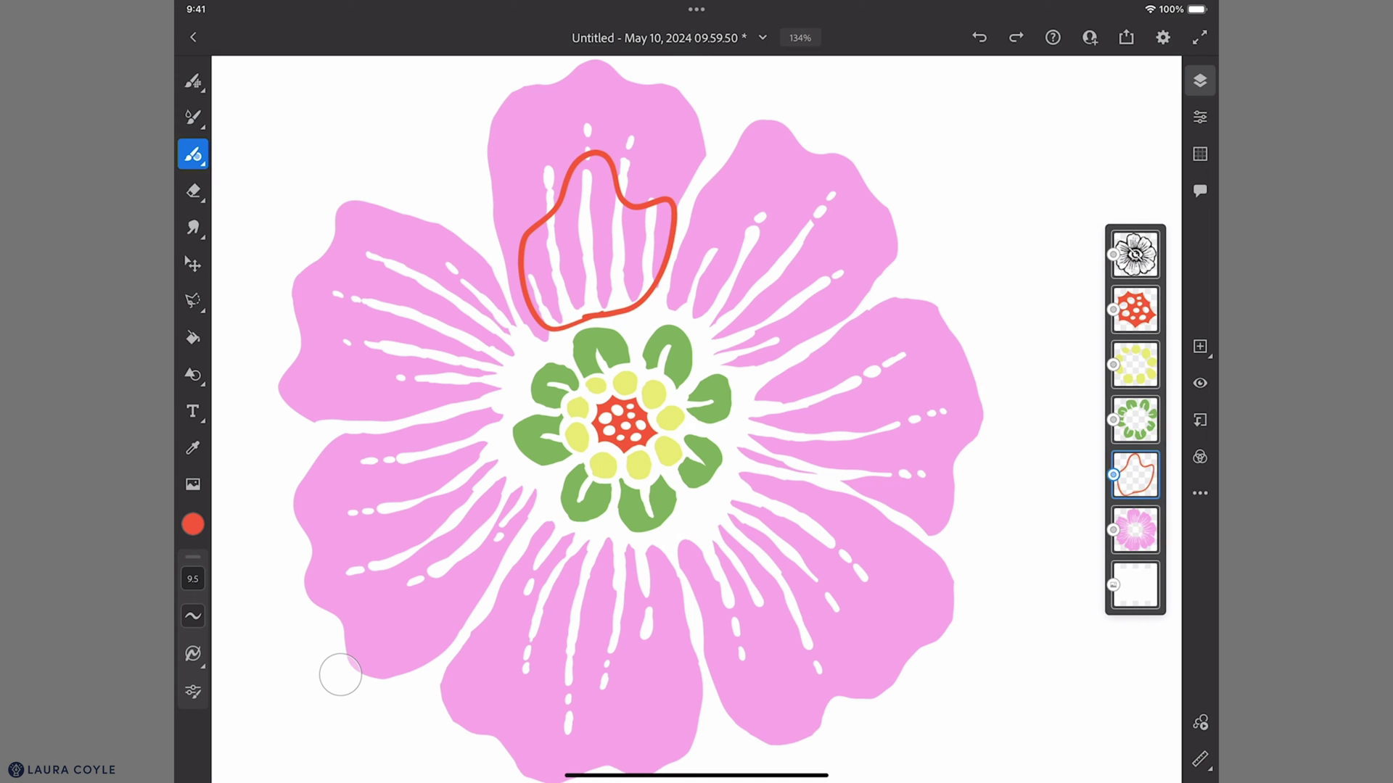
click(193, 338)
click(625, 270)
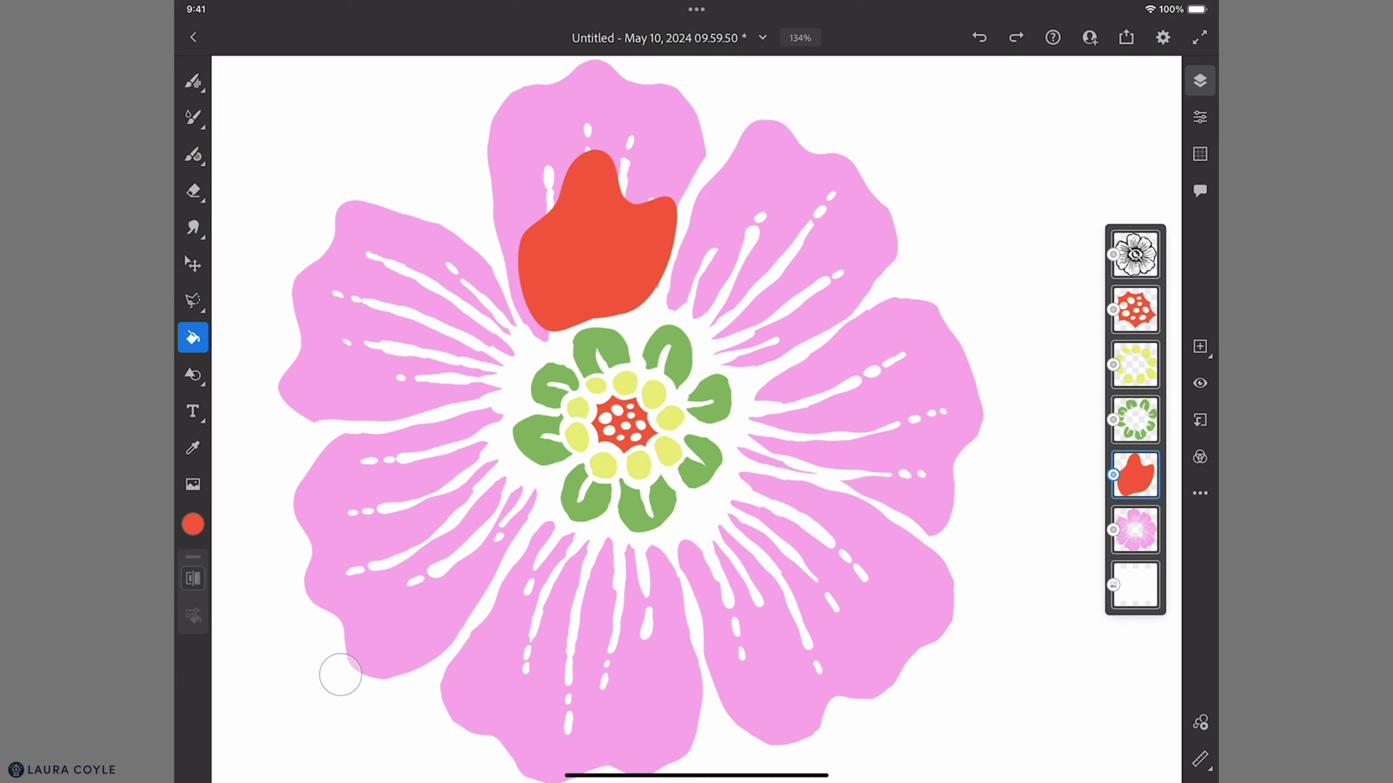
Draw a matching lobed outline on the upper-right petal, close its gap near the flower center, and fill it red
click(193, 155)
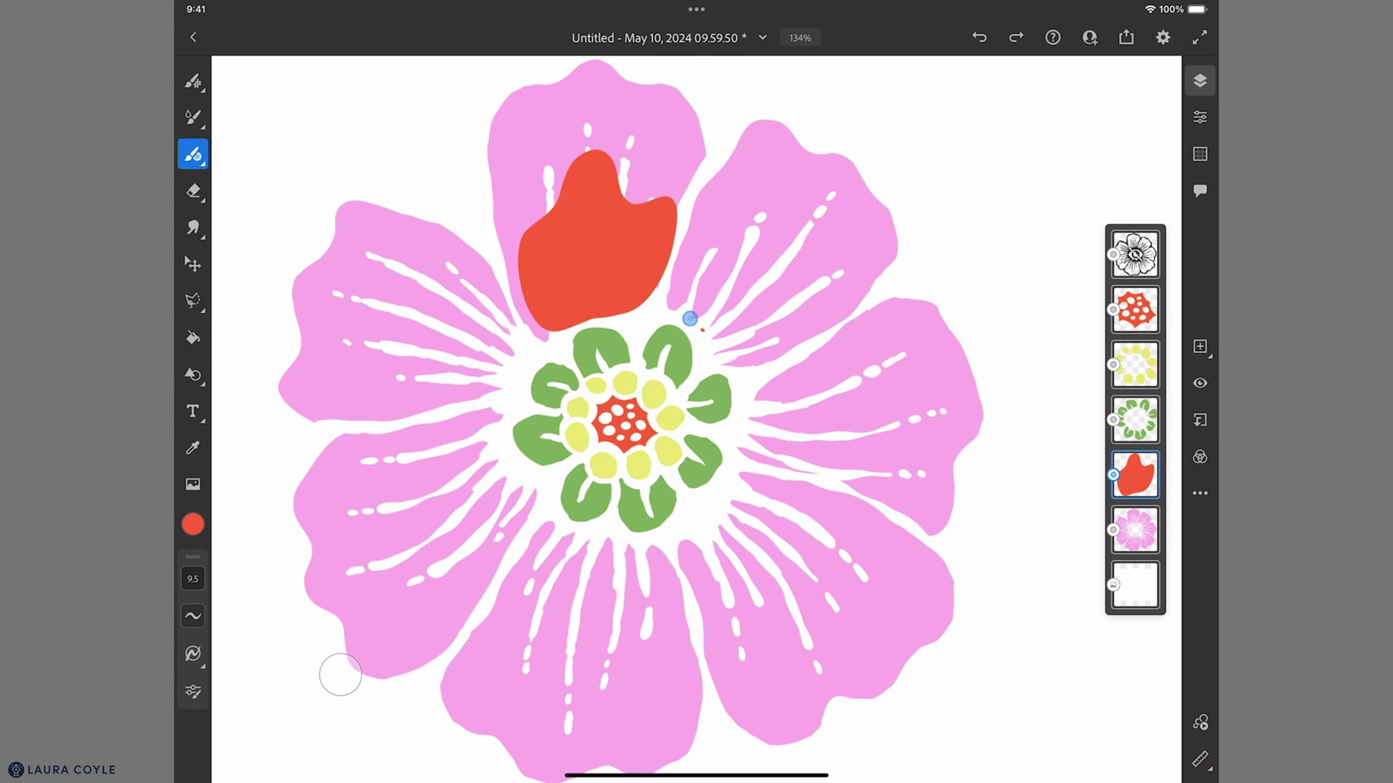
mouse_move(701, 330)
mouse_down()
mouse_move(700, 242)
mouse_move(755, 243)
mouse_move(781, 220)
mouse_move(821, 214)
mouse_move(831, 236)
mouse_move(803, 267)
mouse_move(824, 299)
mouse_move(817, 318)
mouse_move(761, 357)
mouse_move(702, 336)
mouse_up()
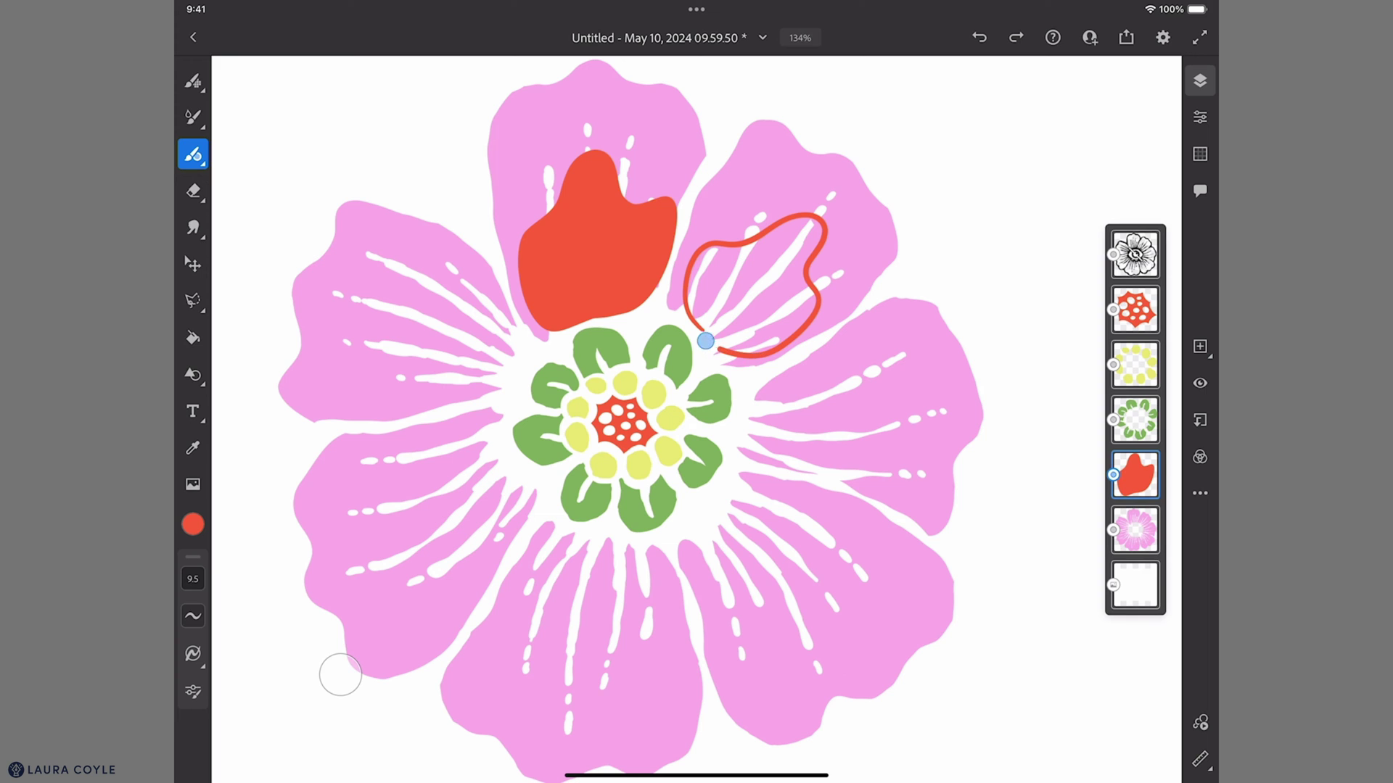
click(193, 337)
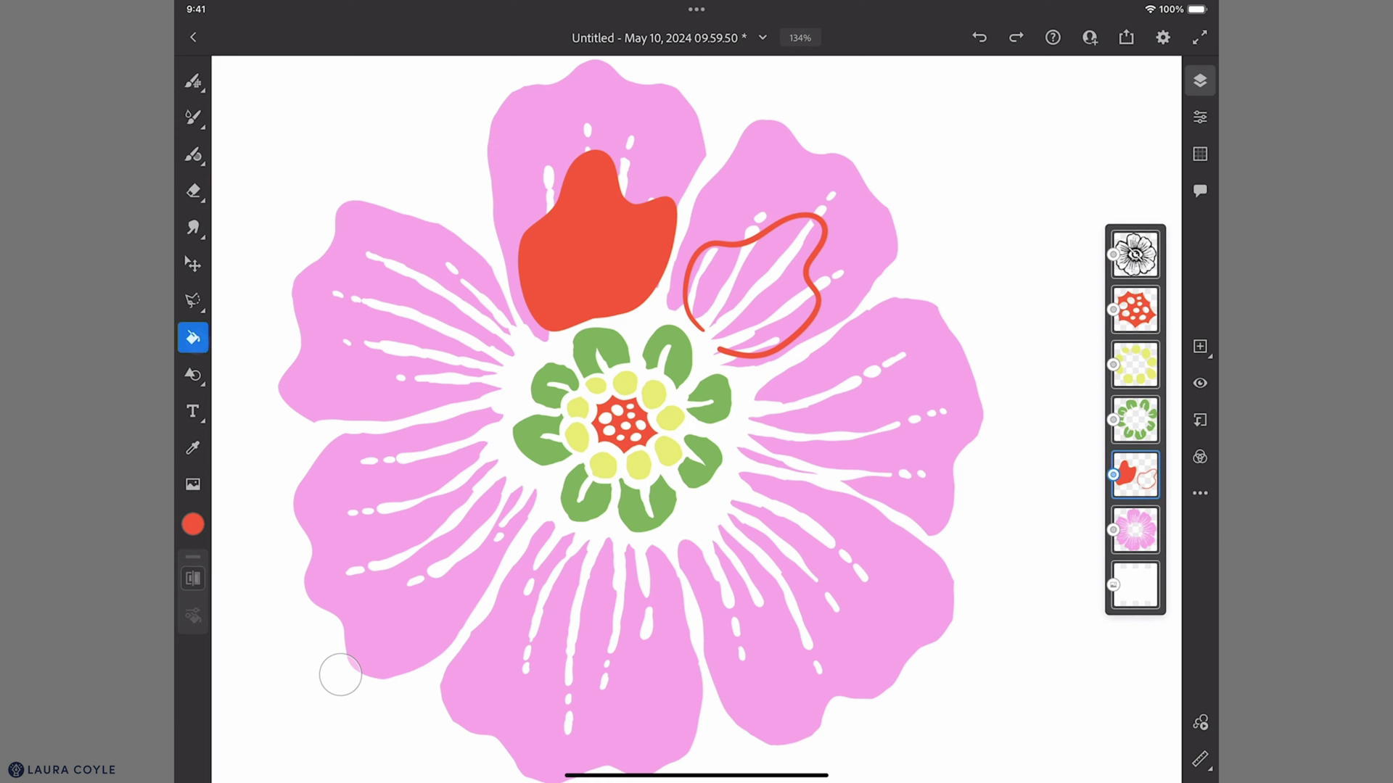
click(777, 307)
key(ctrl+z)
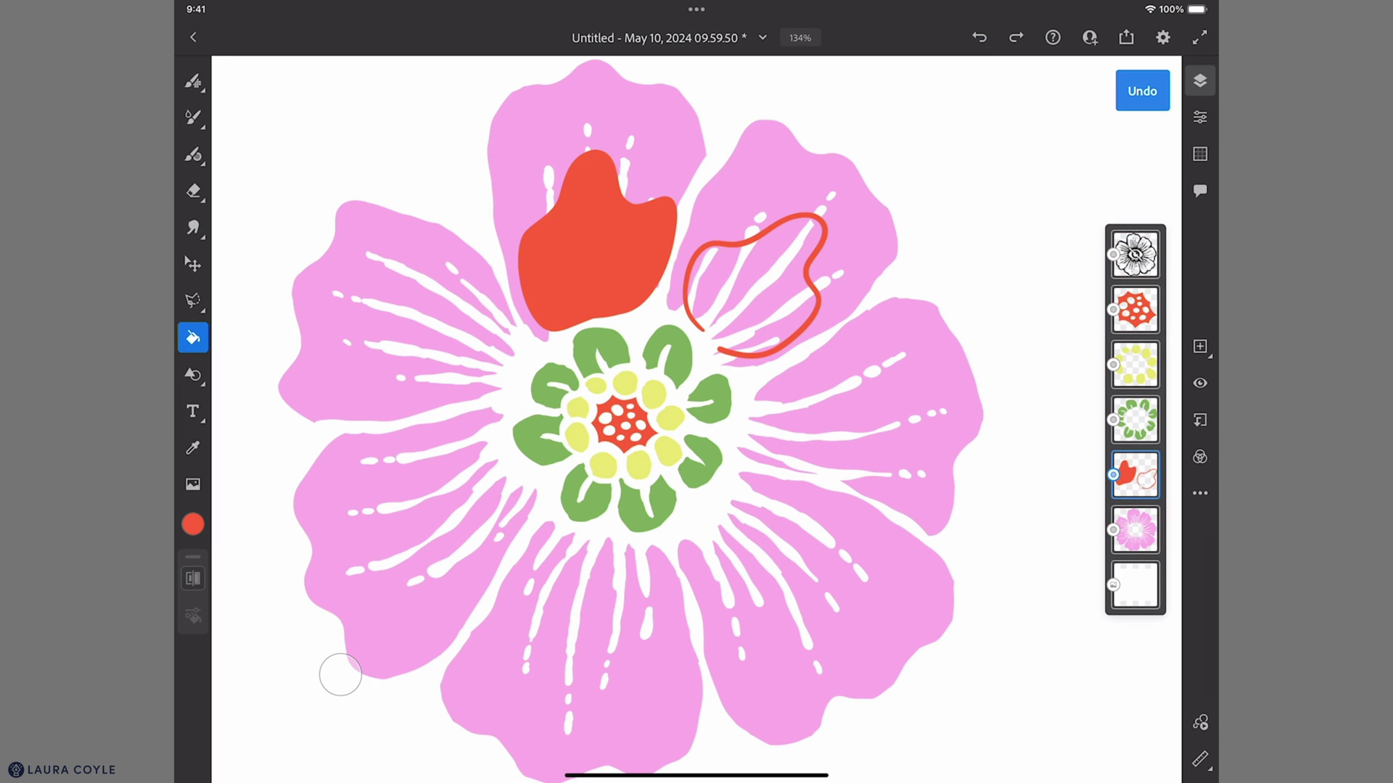
click(193, 154)
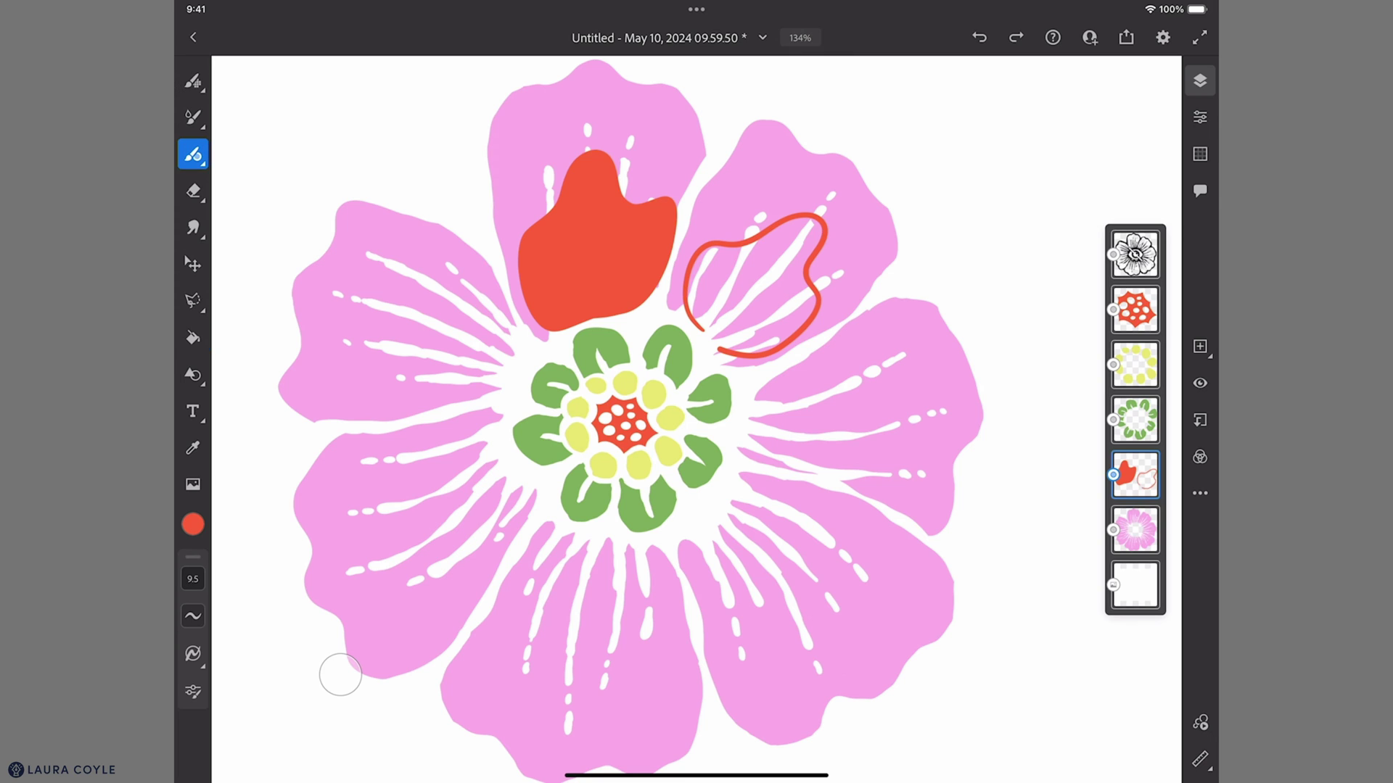
drag(686, 298, 741, 355)
click(192, 338)
click(777, 286)
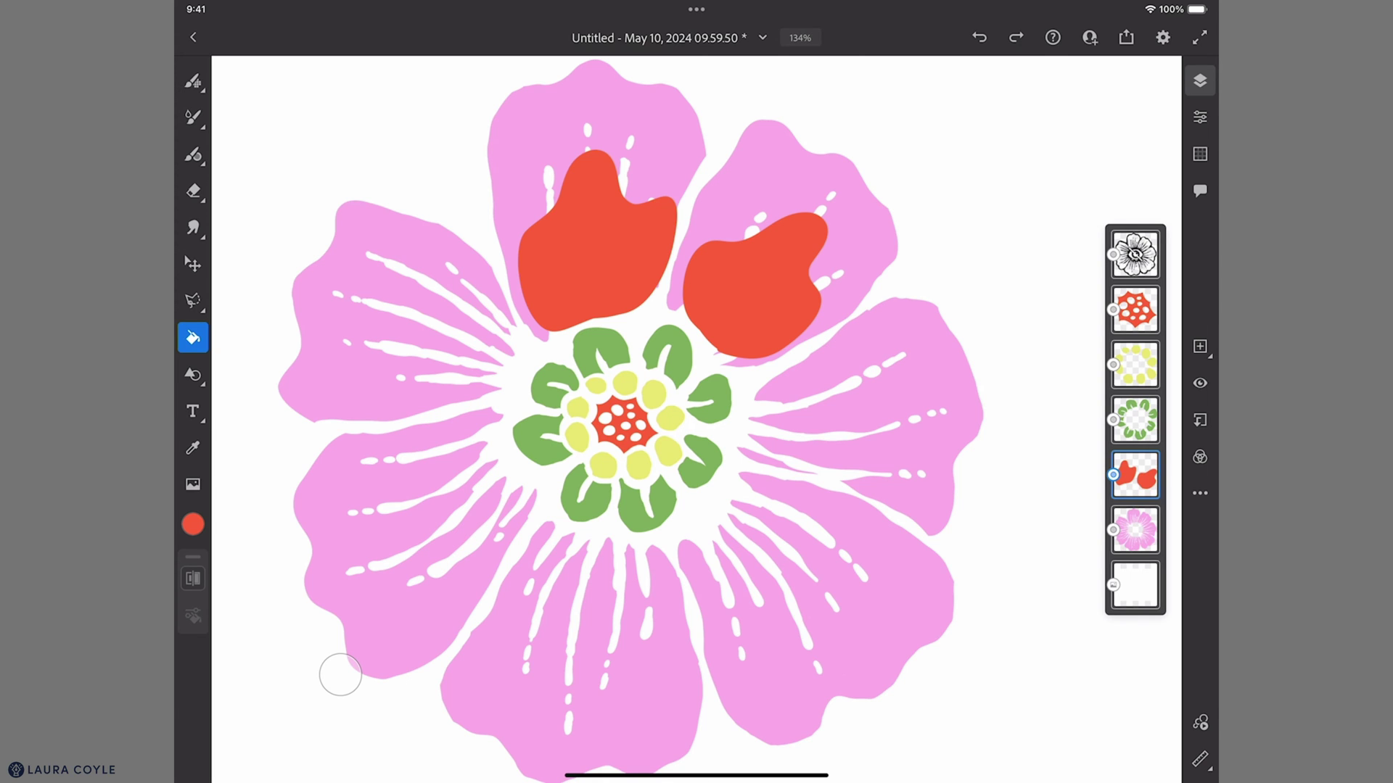
Draw closed, lobed red outlines over the inner parts of the five remaining petals with the vector brush
key(b)
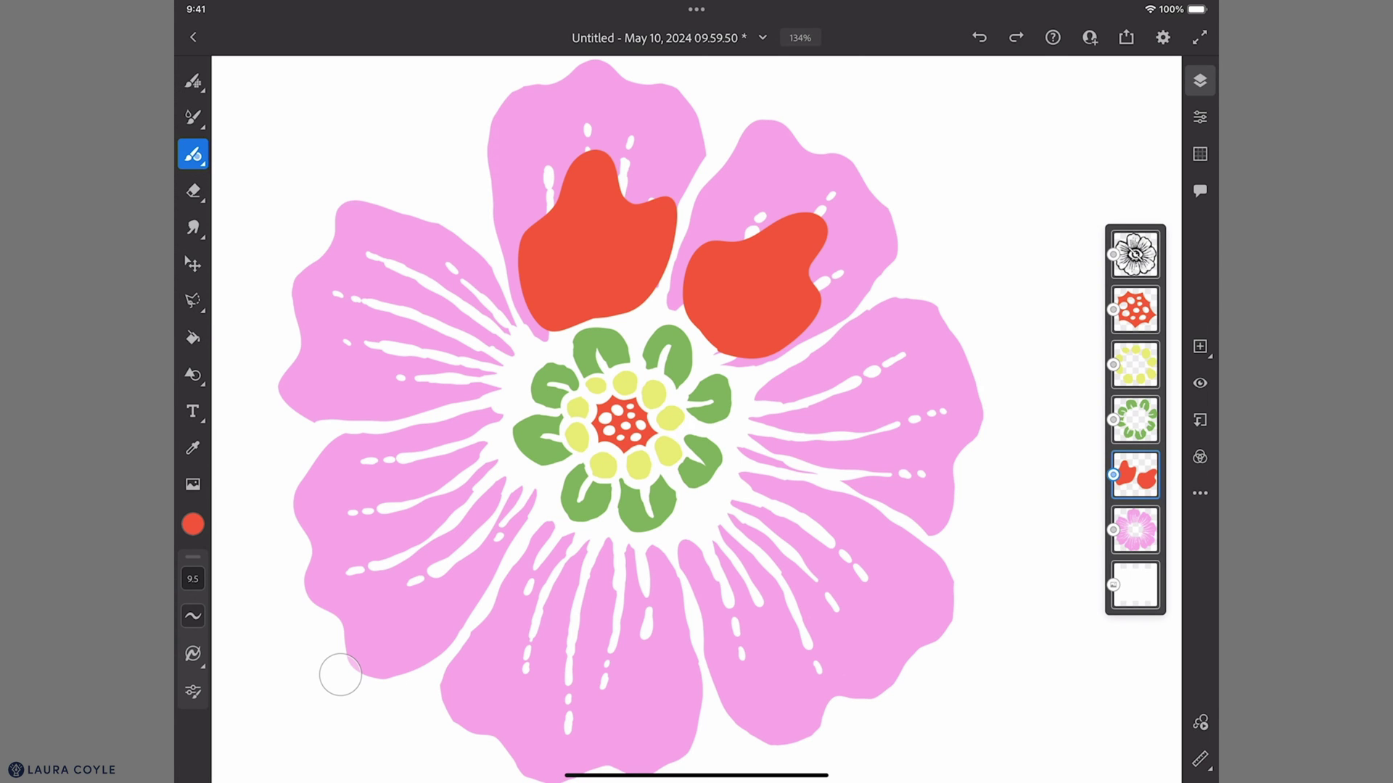
mouse_move(753, 423)
mouse_down()
mouse_move(828, 373)
mouse_move(834, 403)
mouse_move(909, 415)
mouse_move(925, 441)
mouse_move(848, 462)
mouse_move(894, 494)
mouse_move(860, 510)
mouse_move(758, 475)
mouse_move(768, 403)
mouse_up()
mouse_move(729, 495)
mouse_down()
mouse_move(711, 577)
mouse_move(812, 638)
mouse_move(837, 522)
mouse_move(727, 495)
mouse_up()
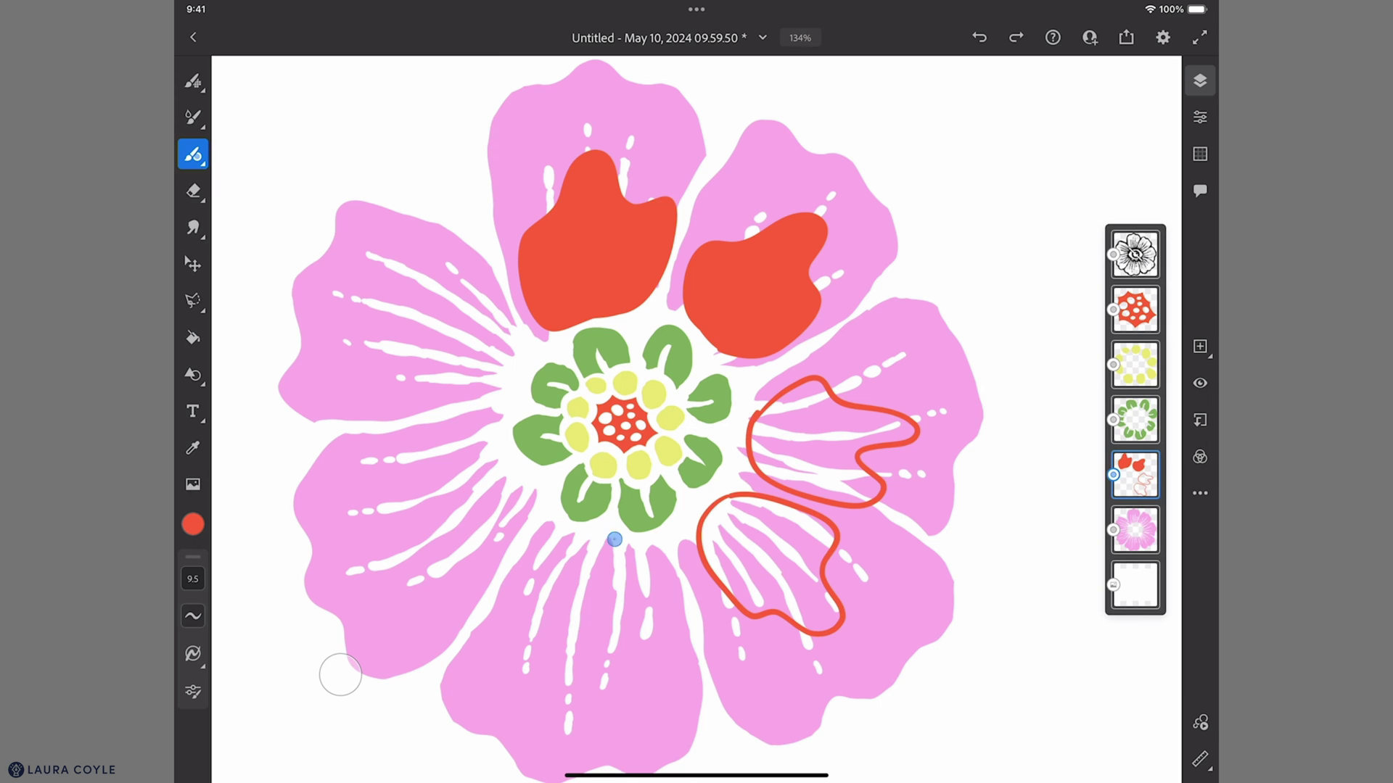
mouse_move(615, 539)
mouse_down()
mouse_move(515, 612)
mouse_move(549, 696)
mouse_move(663, 572)
mouse_move(614, 540)
mouse_up()
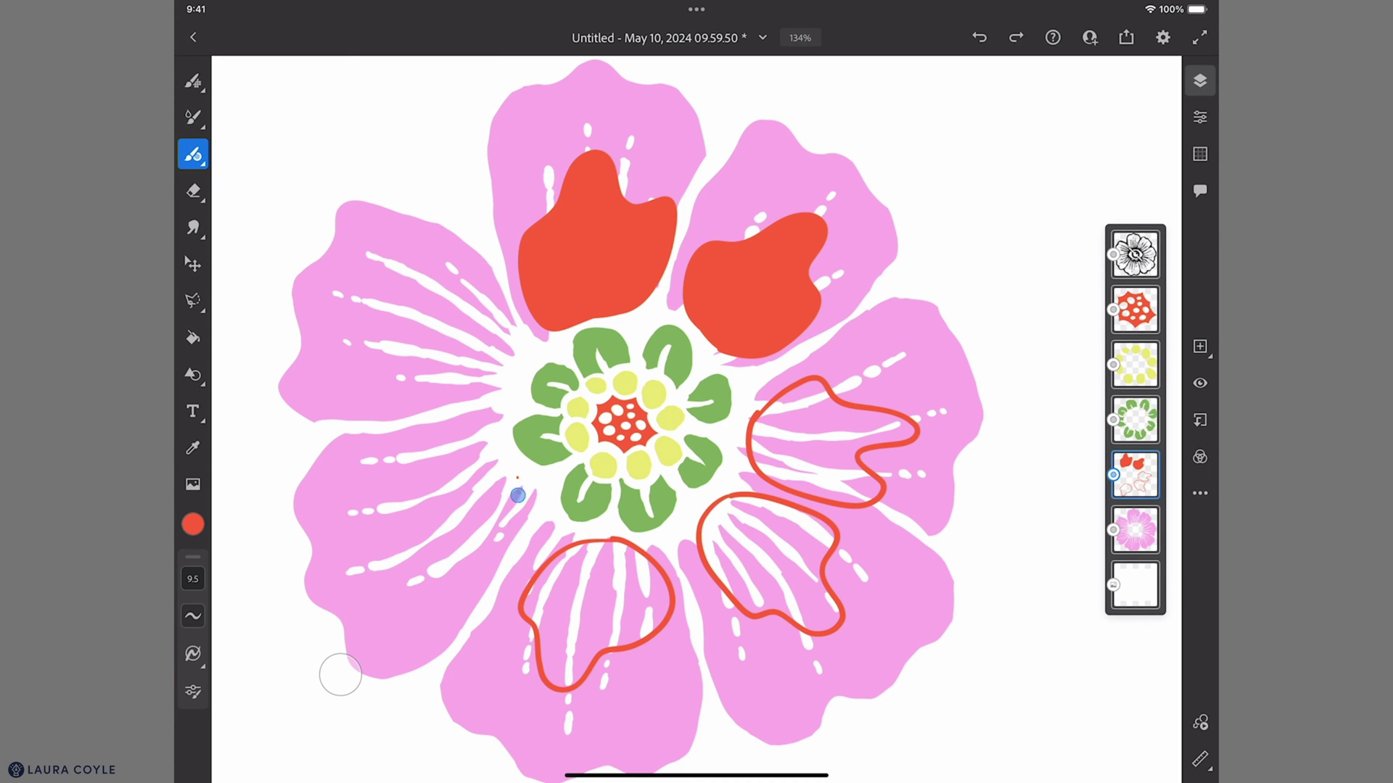
mouse_move(517, 495)
mouse_down()
mouse_move(377, 517)
mouse_move(466, 419)
mouse_move(517, 481)
mouse_up()
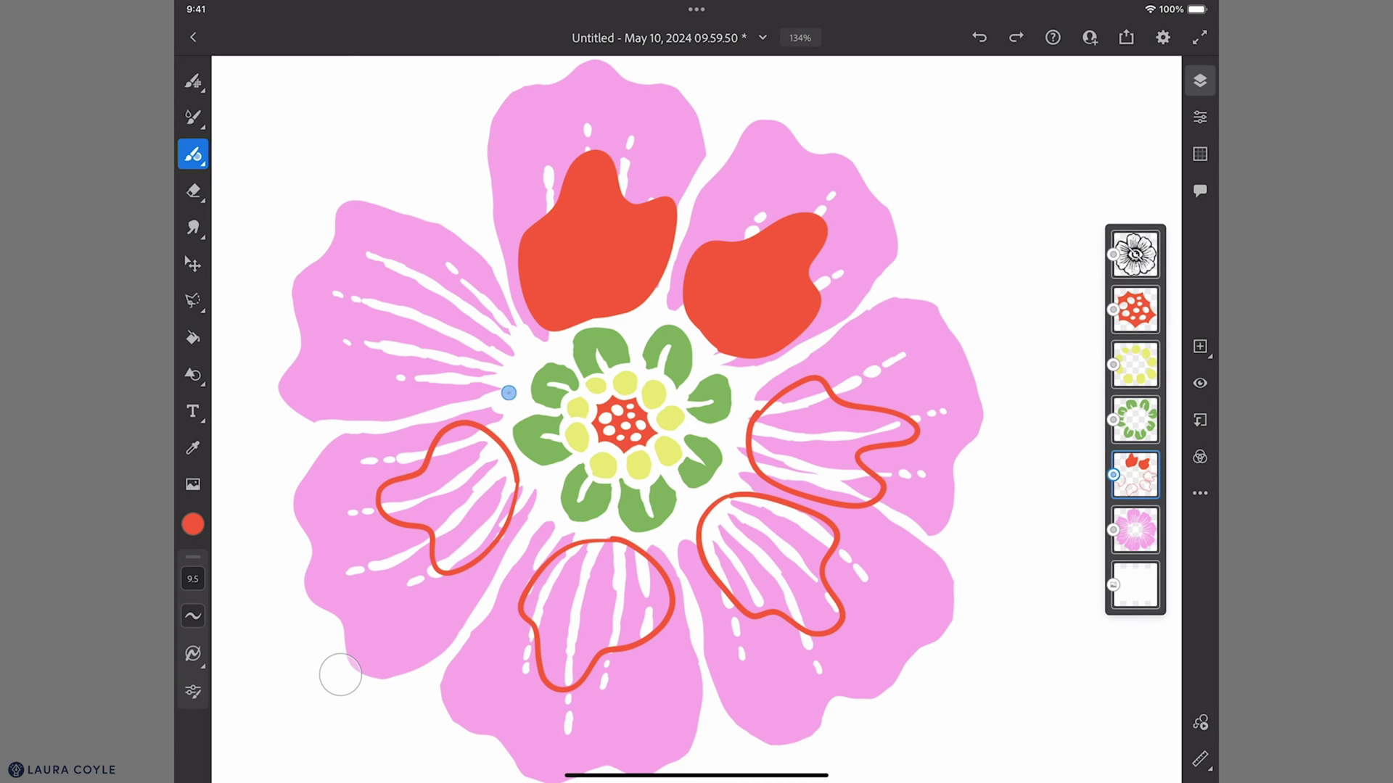
mouse_move(509, 392)
mouse_down()
mouse_move(414, 382)
mouse_move(377, 309)
mouse_move(466, 314)
mouse_move(495, 287)
mouse_move(515, 362)
mouse_move(507, 398)
mouse_up()
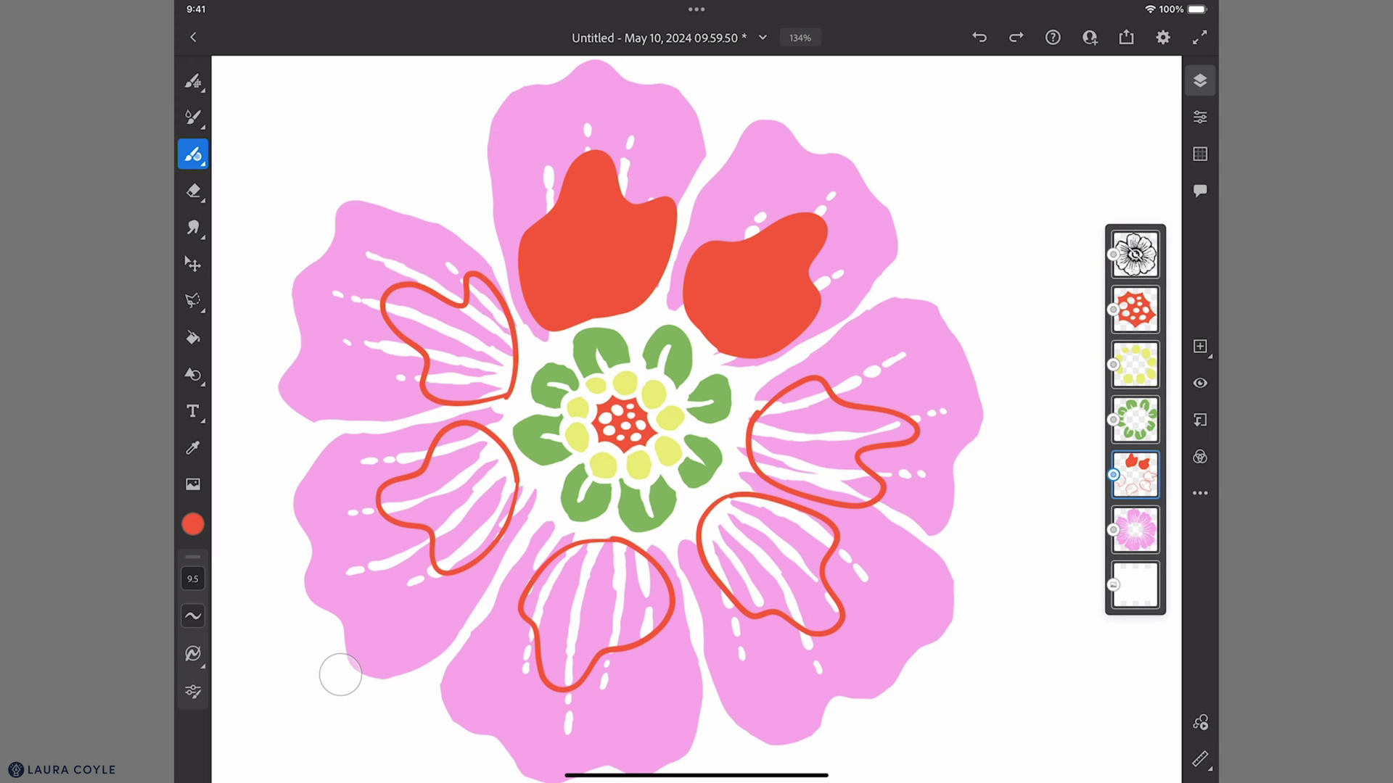
Fill the five outlined petal shapes with red
key(g)
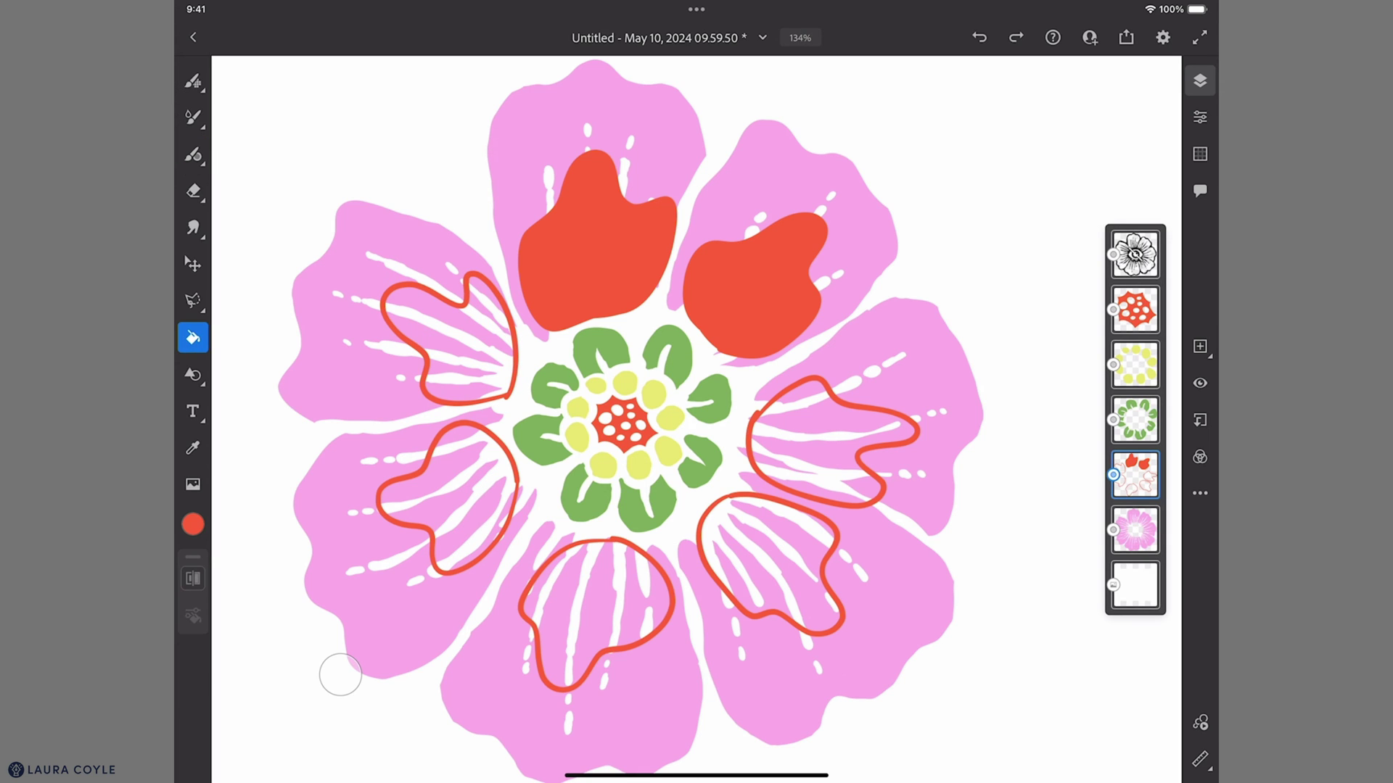
click(446, 341)
click(480, 528)
click(613, 615)
click(779, 555)
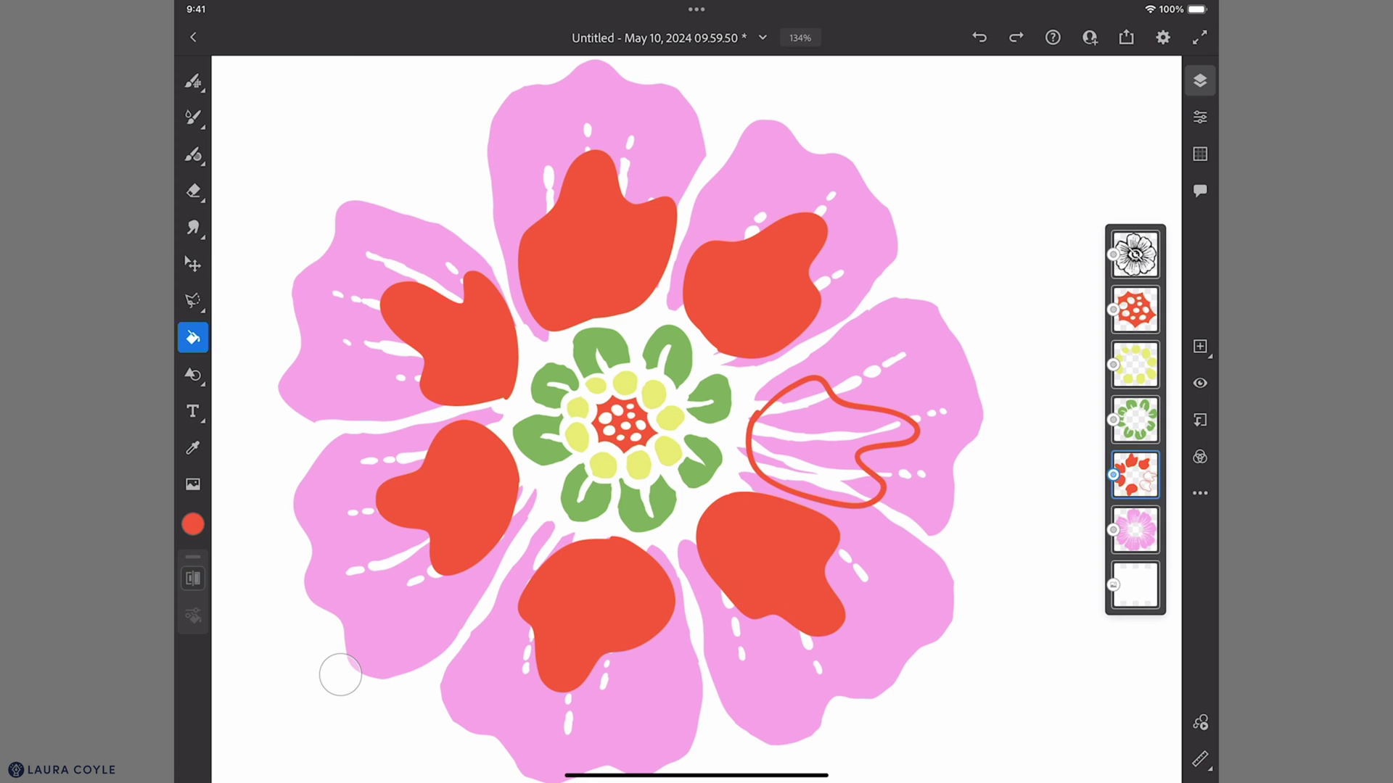
click(812, 435)
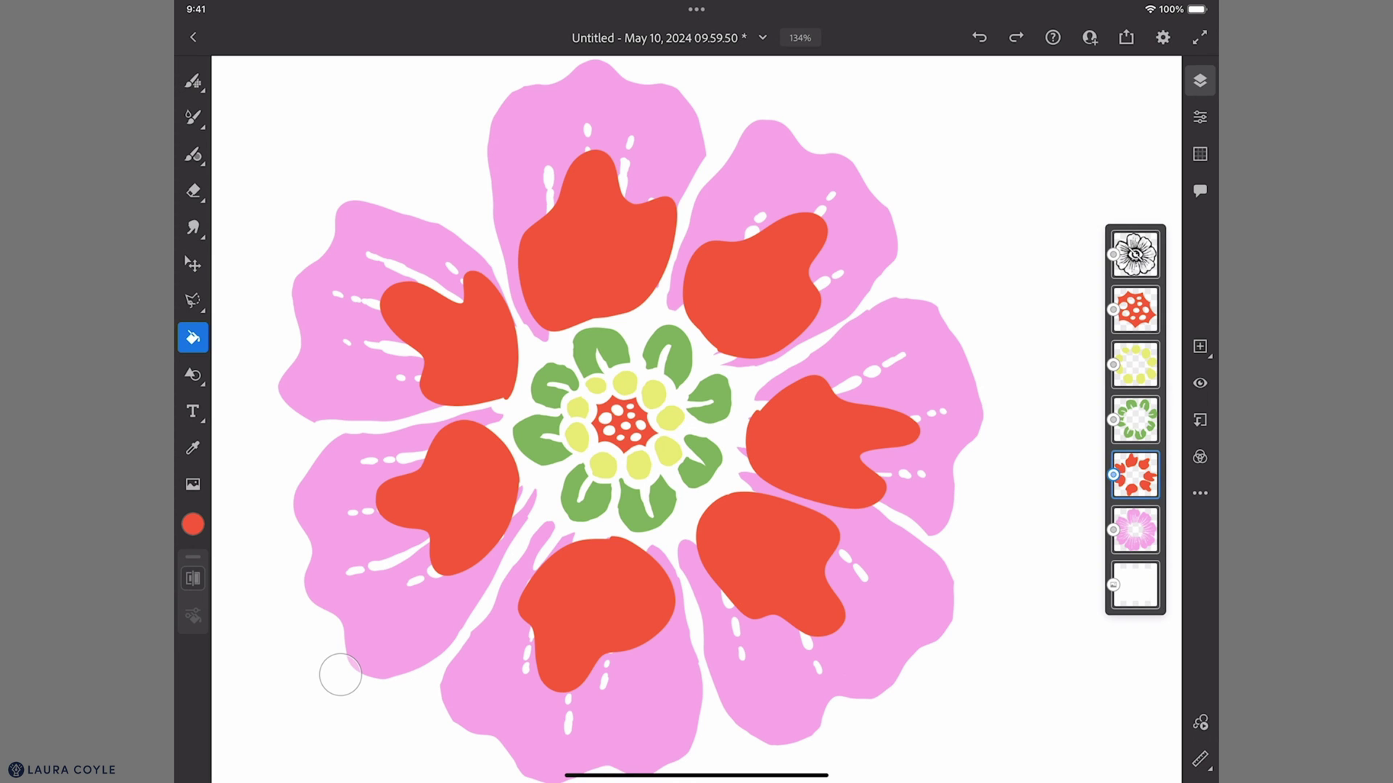
Show the black line art layer again and compare the flower with and without it
click(1135, 254)
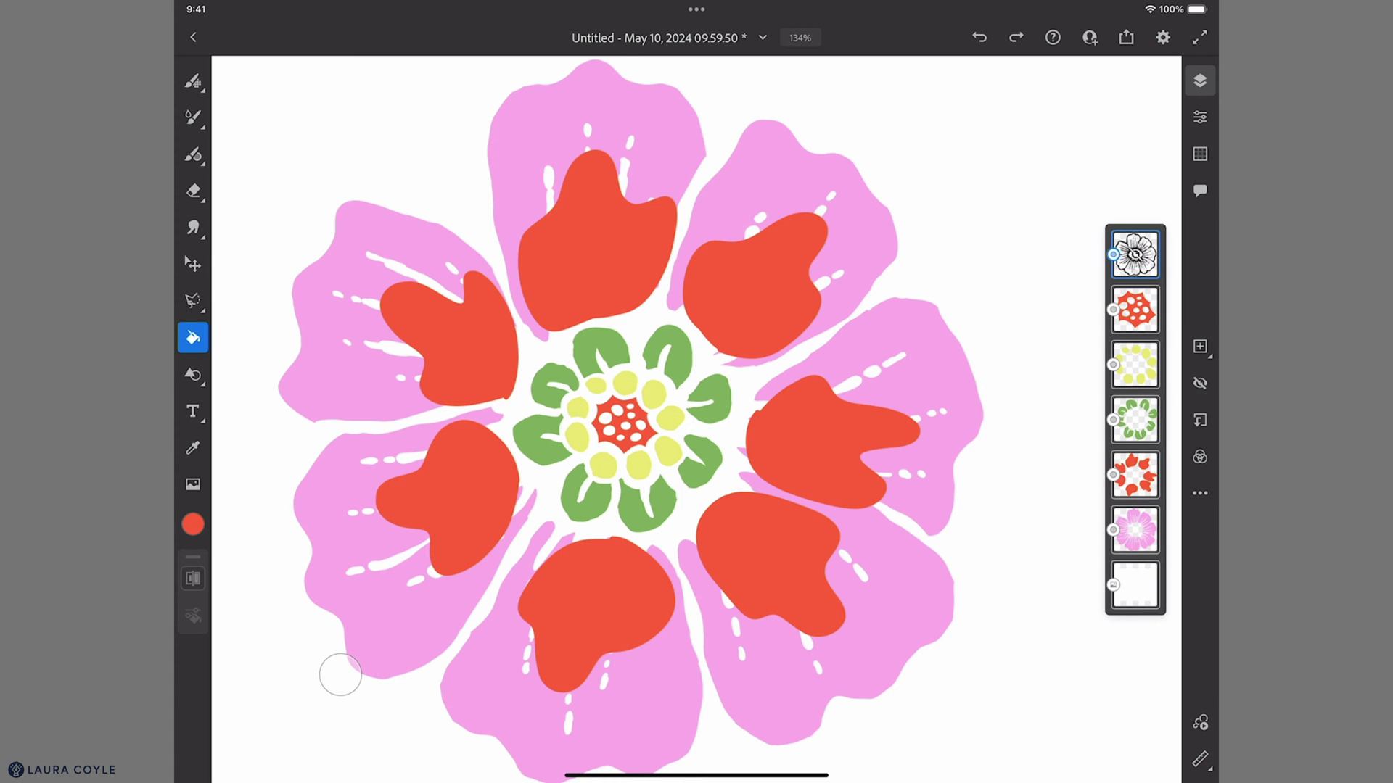
click(1200, 383)
scroll(789, 462, down, 5)
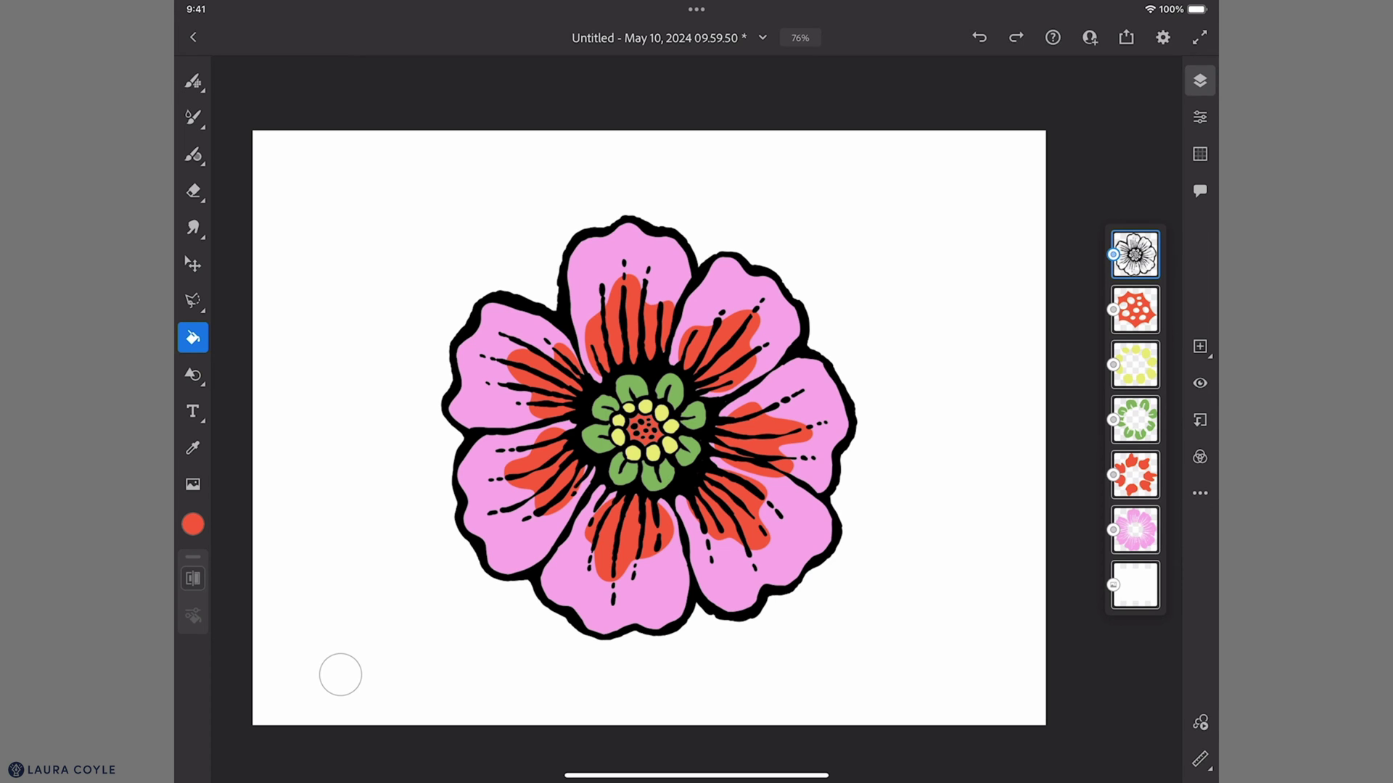
click(1200, 383)
click(1199, 383)
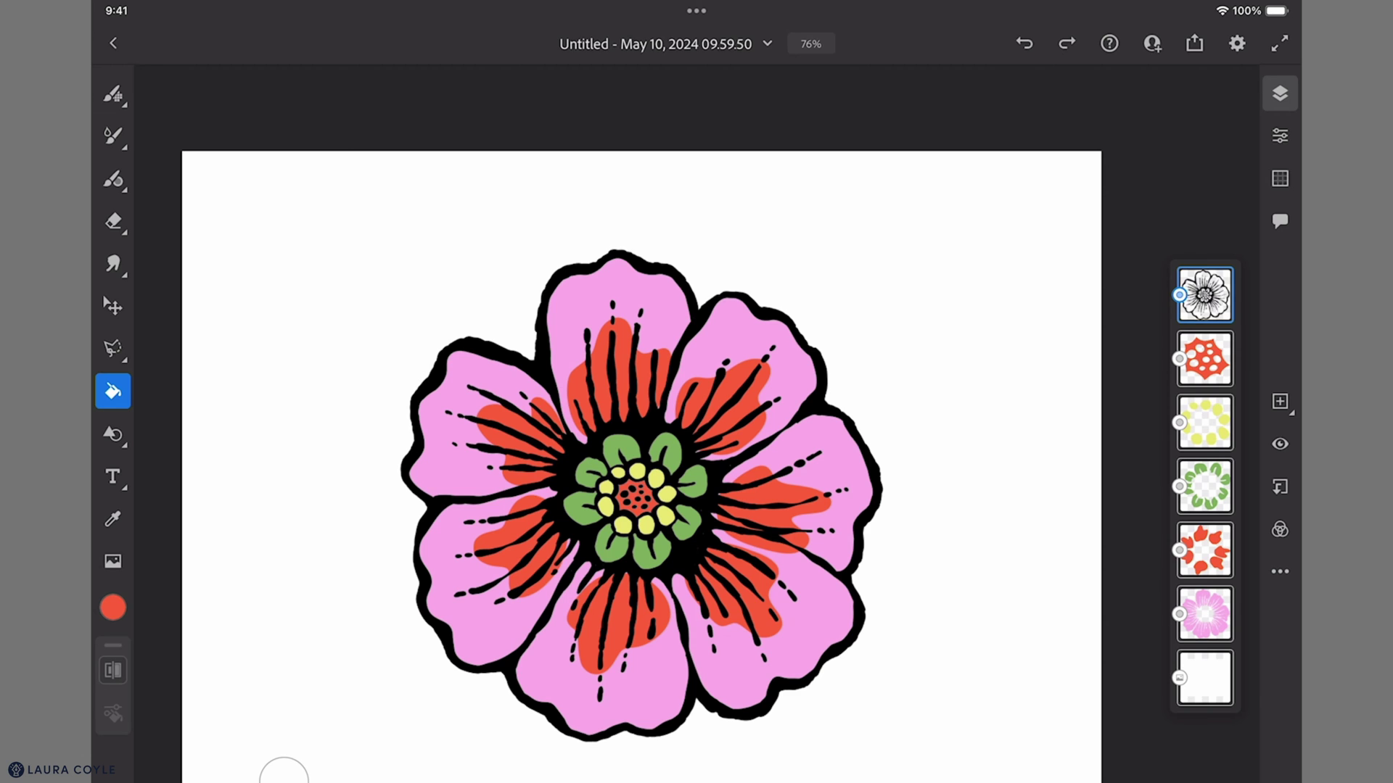
Hide the white background layer and open a copy in Illustrator desktop, importing with Convert Layers to Objects
click(1204, 677)
click(1280, 443)
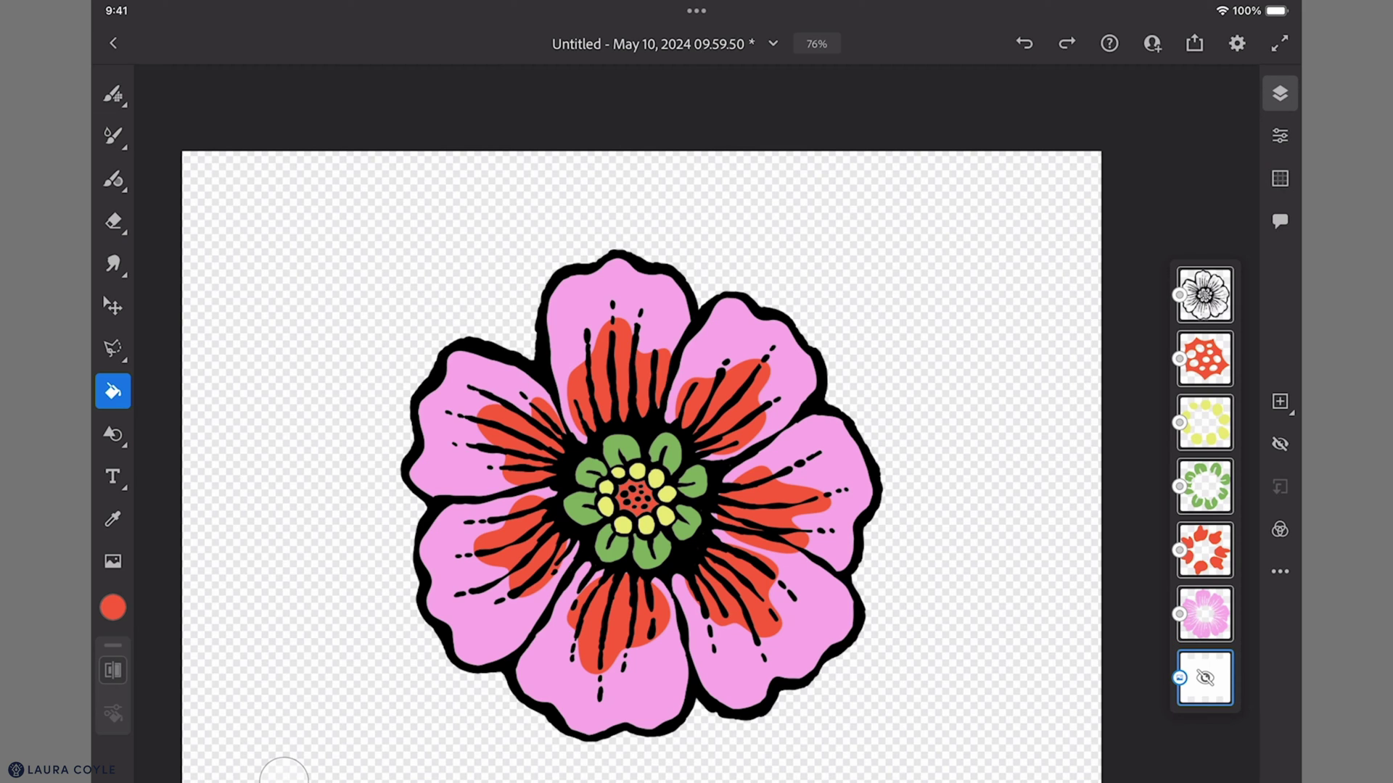
click(1194, 43)
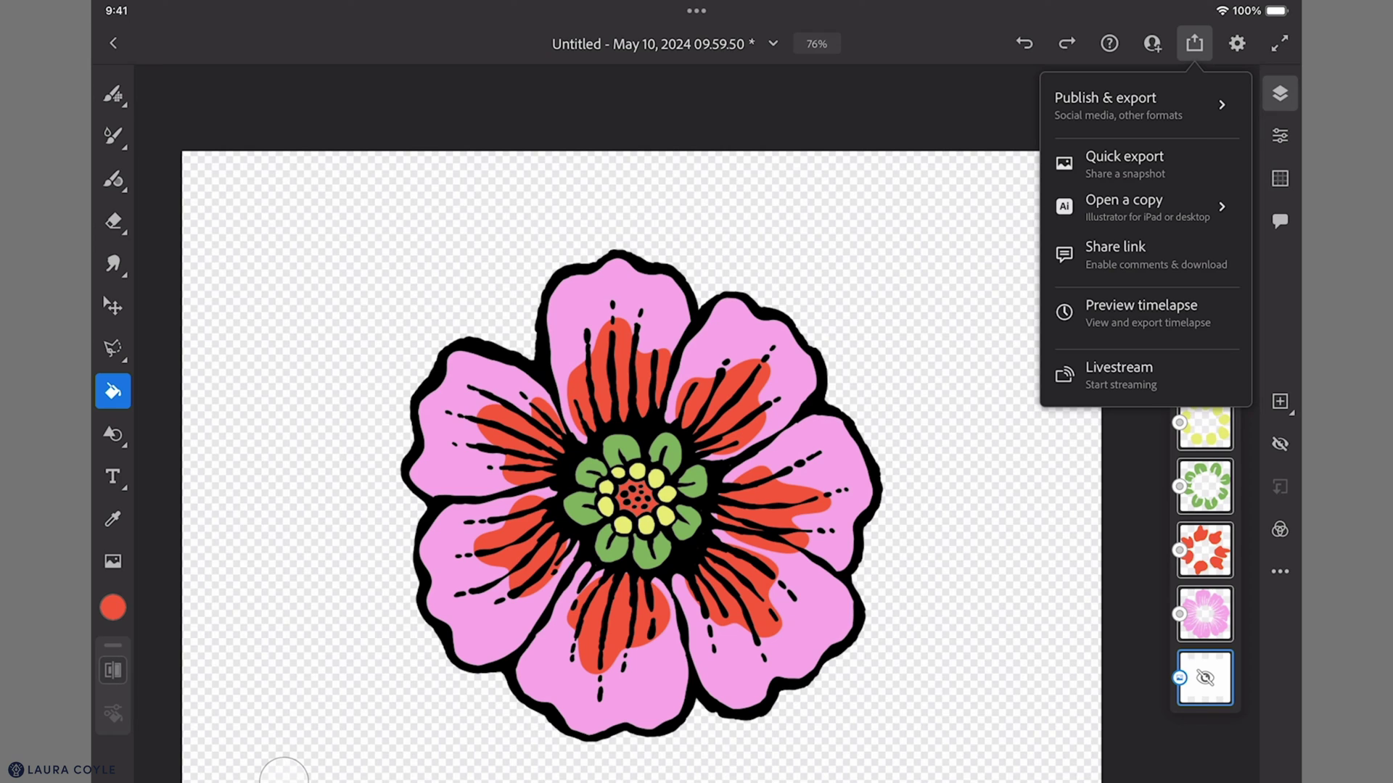
click(1146, 207)
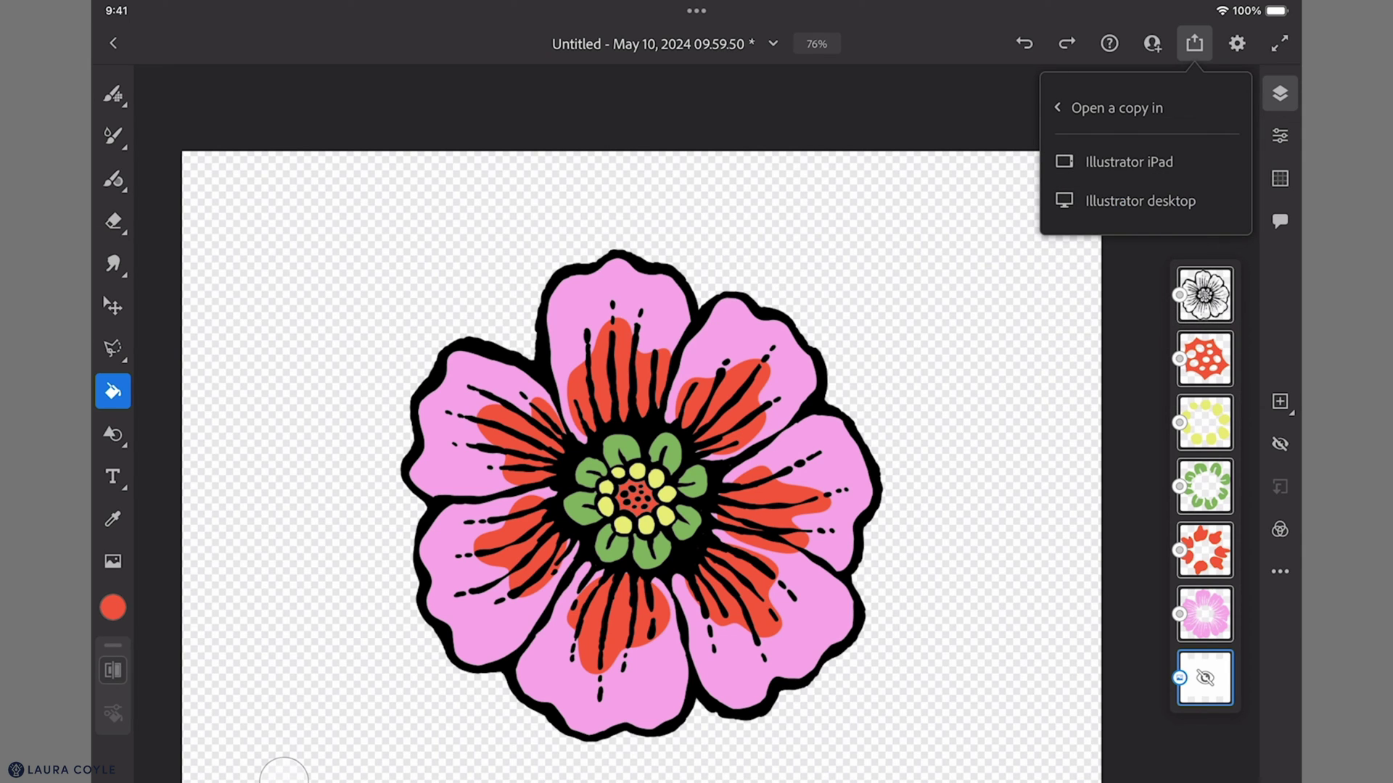
click(1140, 201)
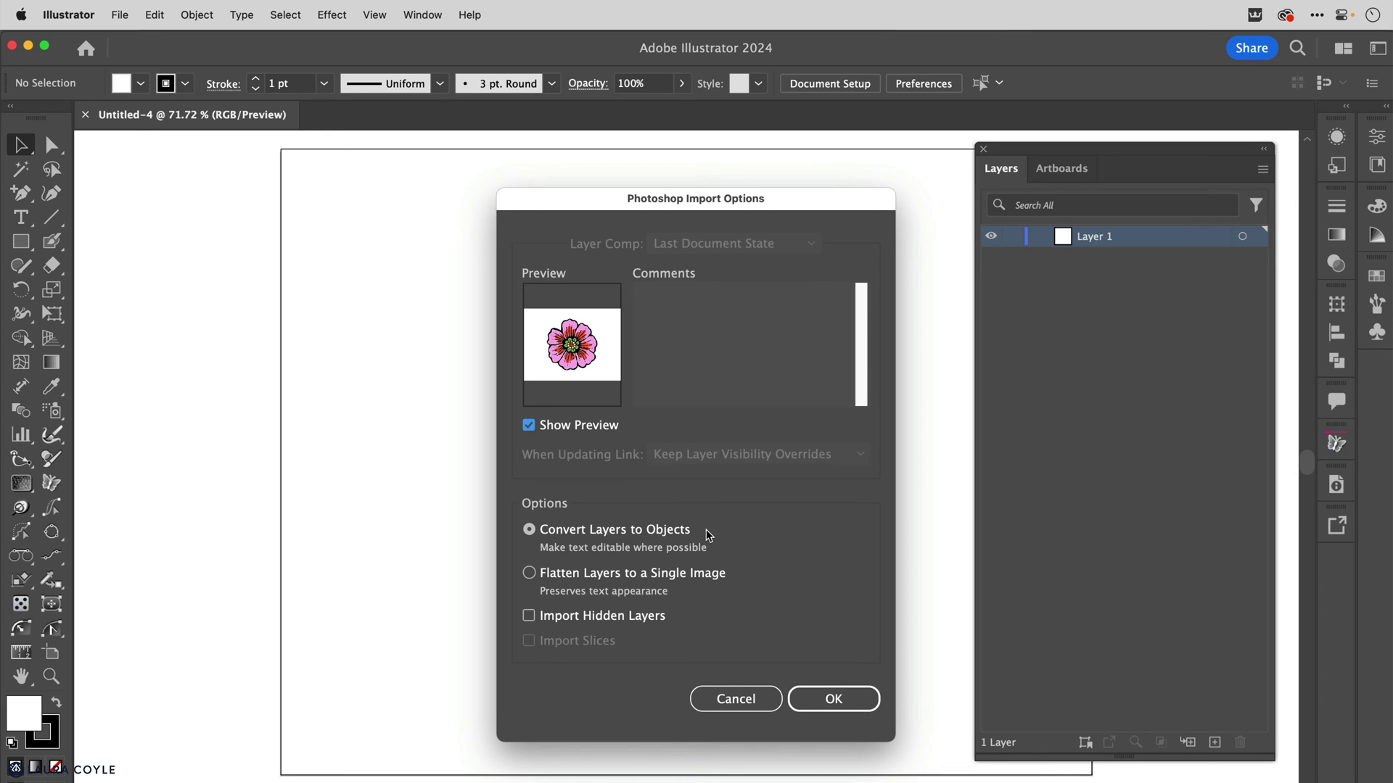
click(834, 701)
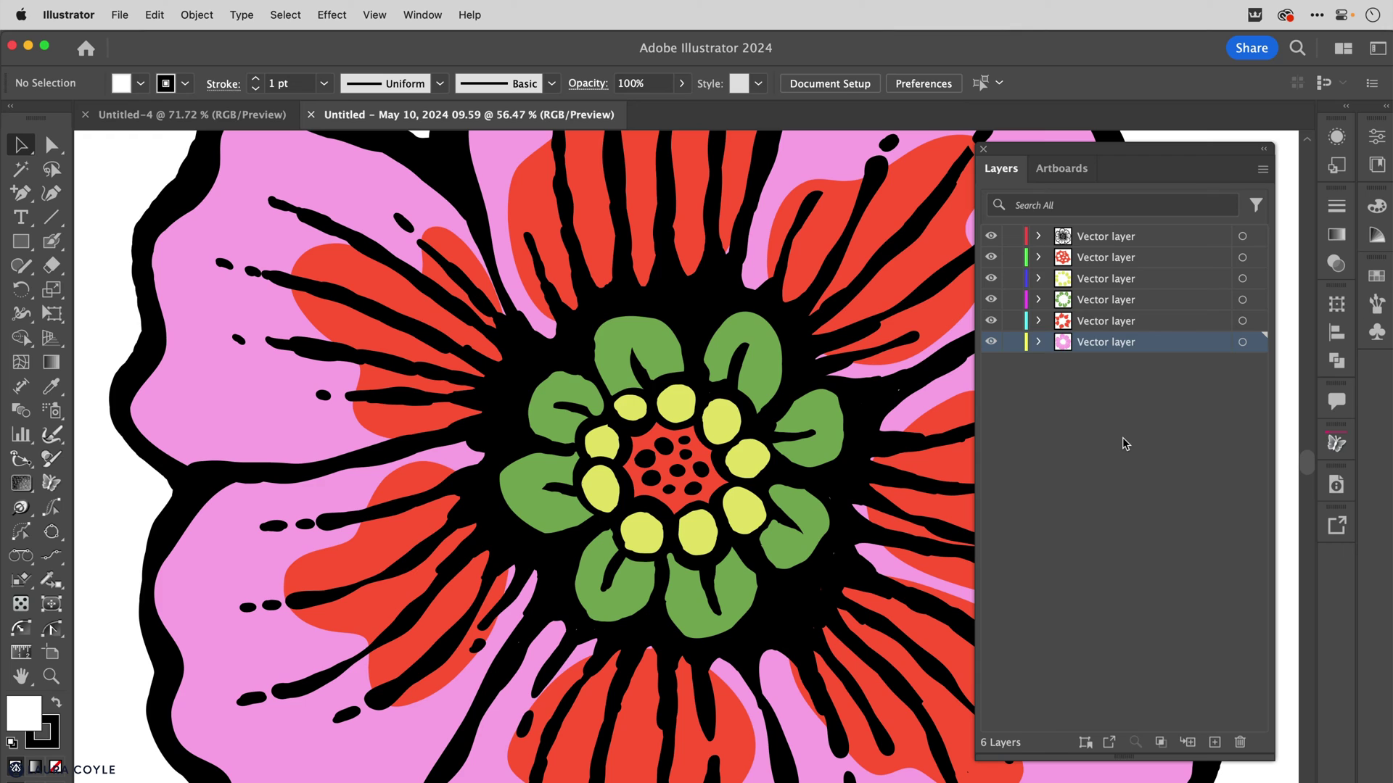
Enlarge the layer thumbnails by setting the Layers panel row size to Other, 50 pixels
click(1262, 169)
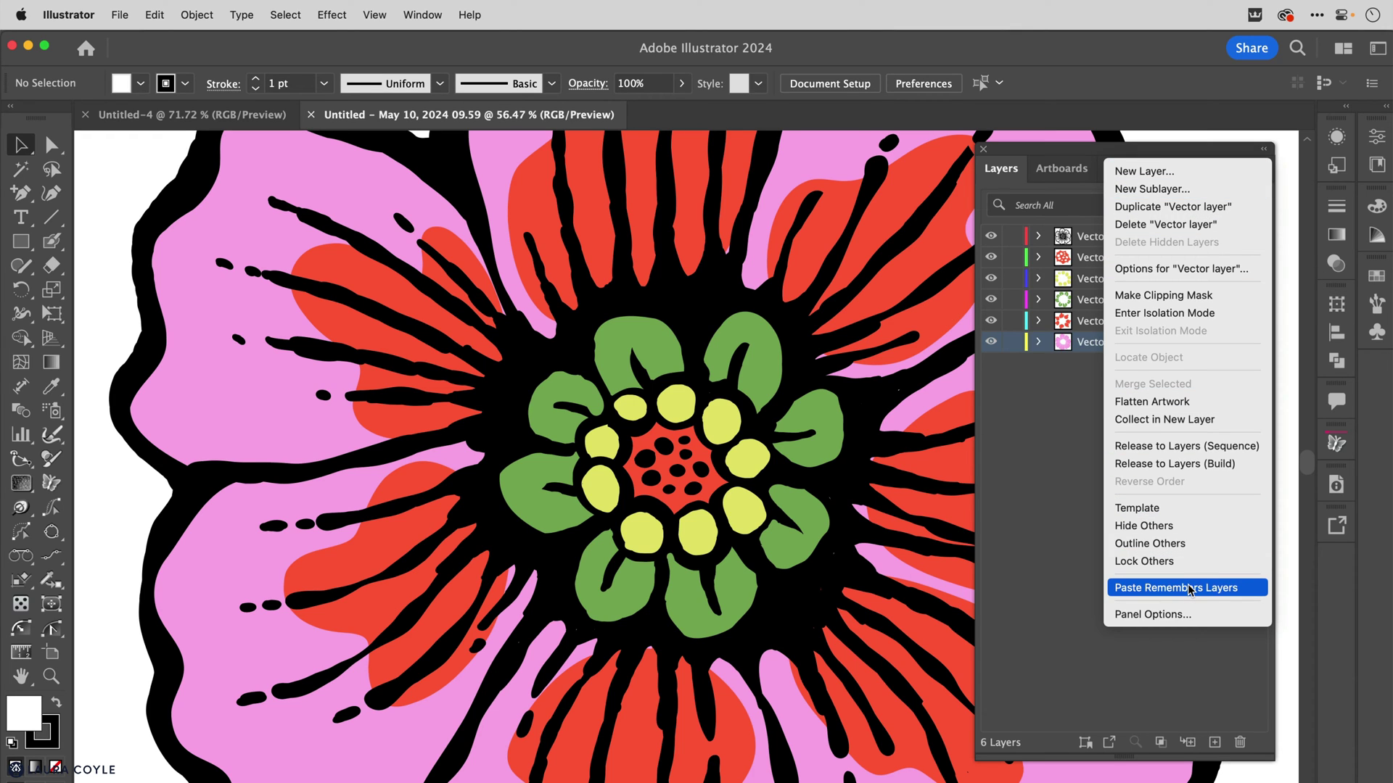
click(1191, 616)
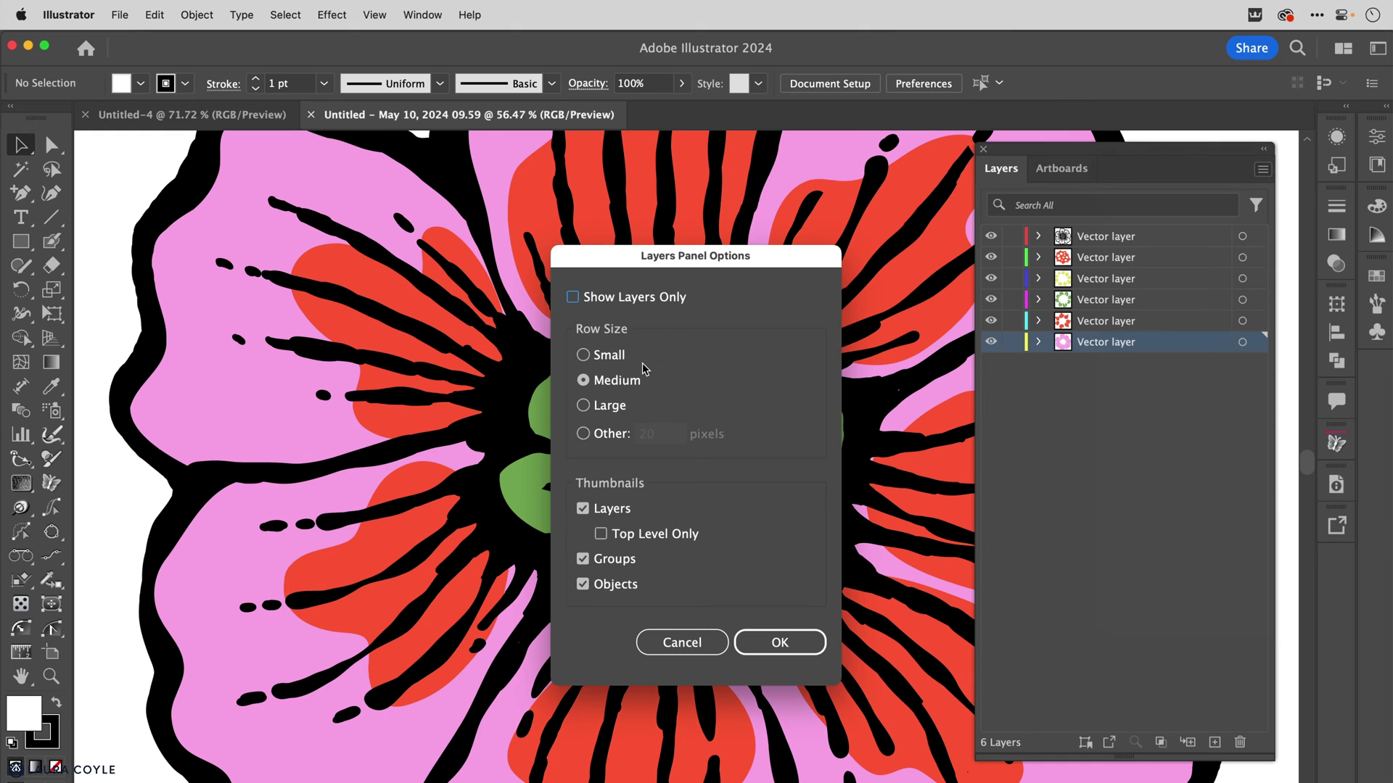
click(582, 433)
text(50)
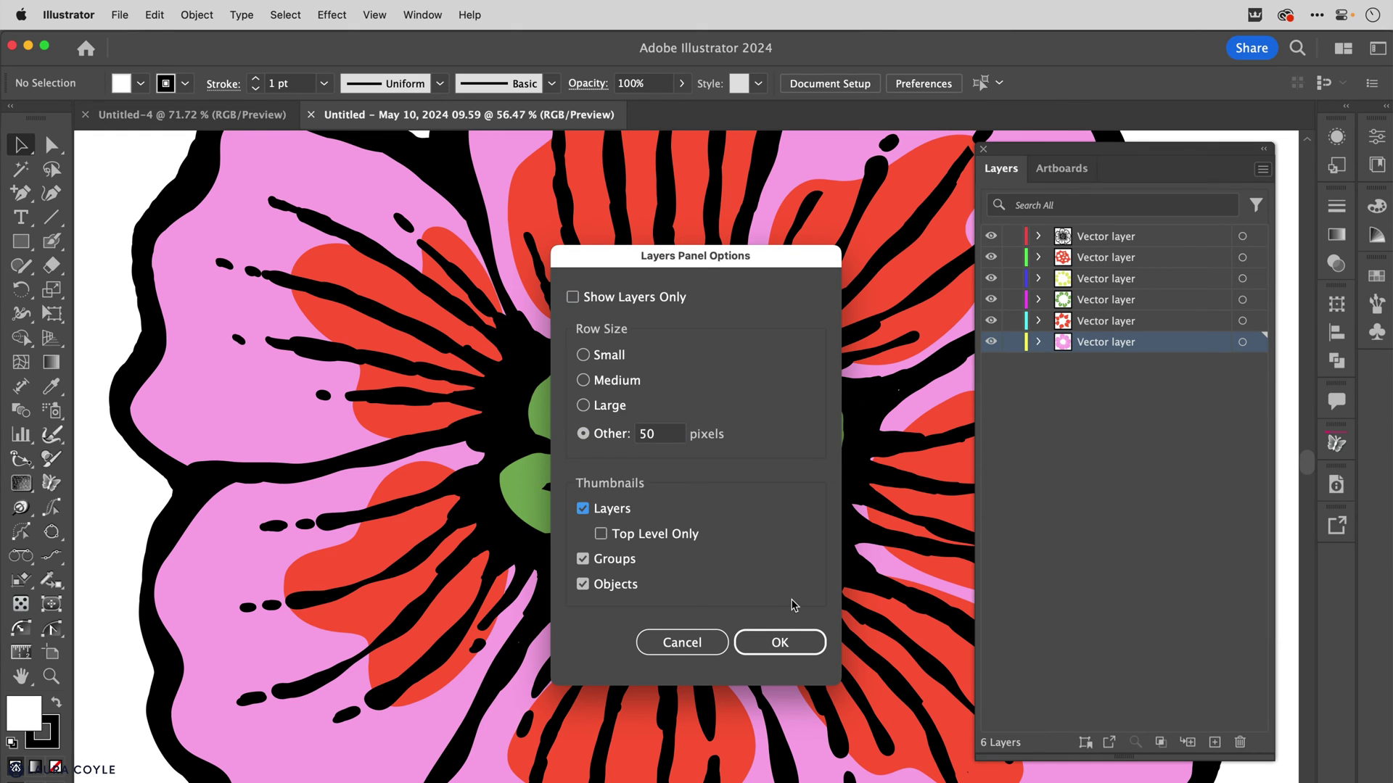
click(780, 642)
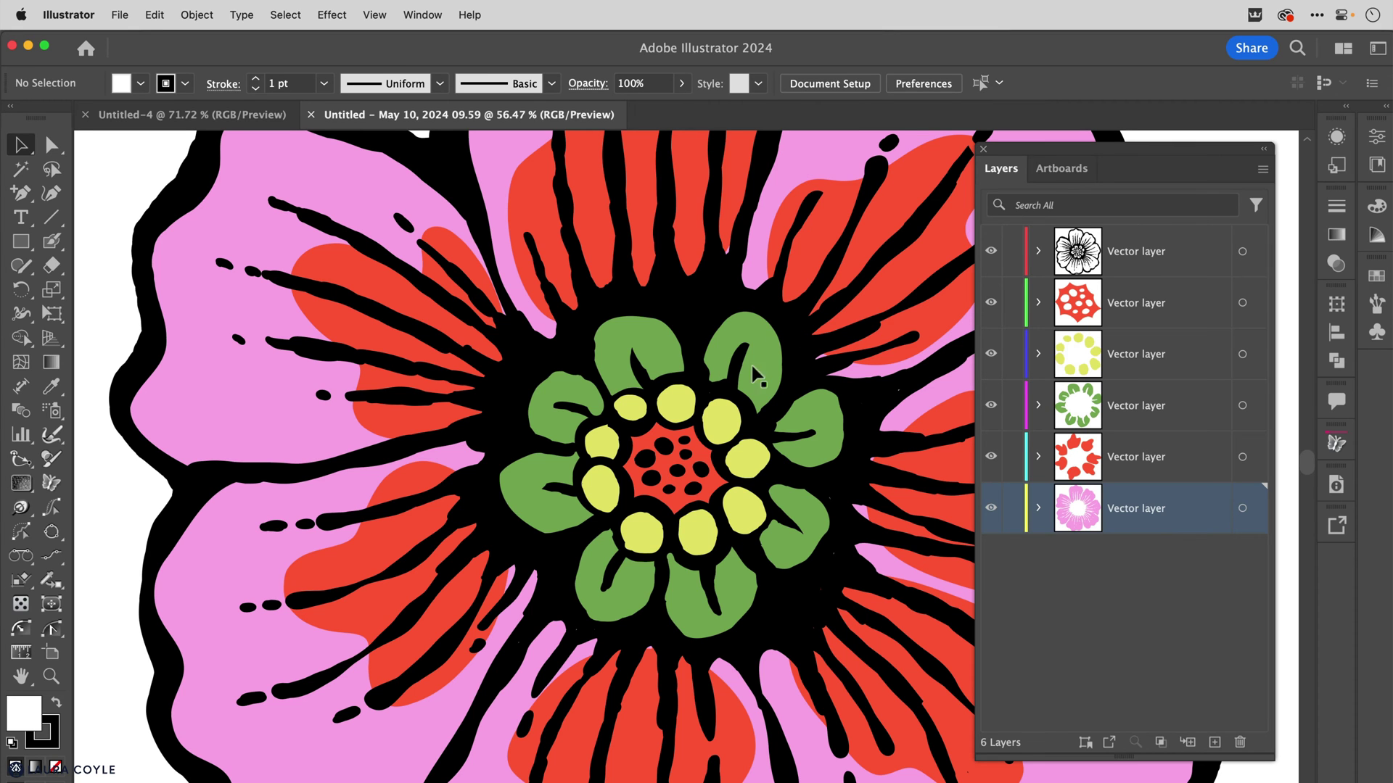
Try moving one red petal accent and the black line art off the flower, and undo both moves
alt+click(795, 260)
drag(633, 368, 530, 464)
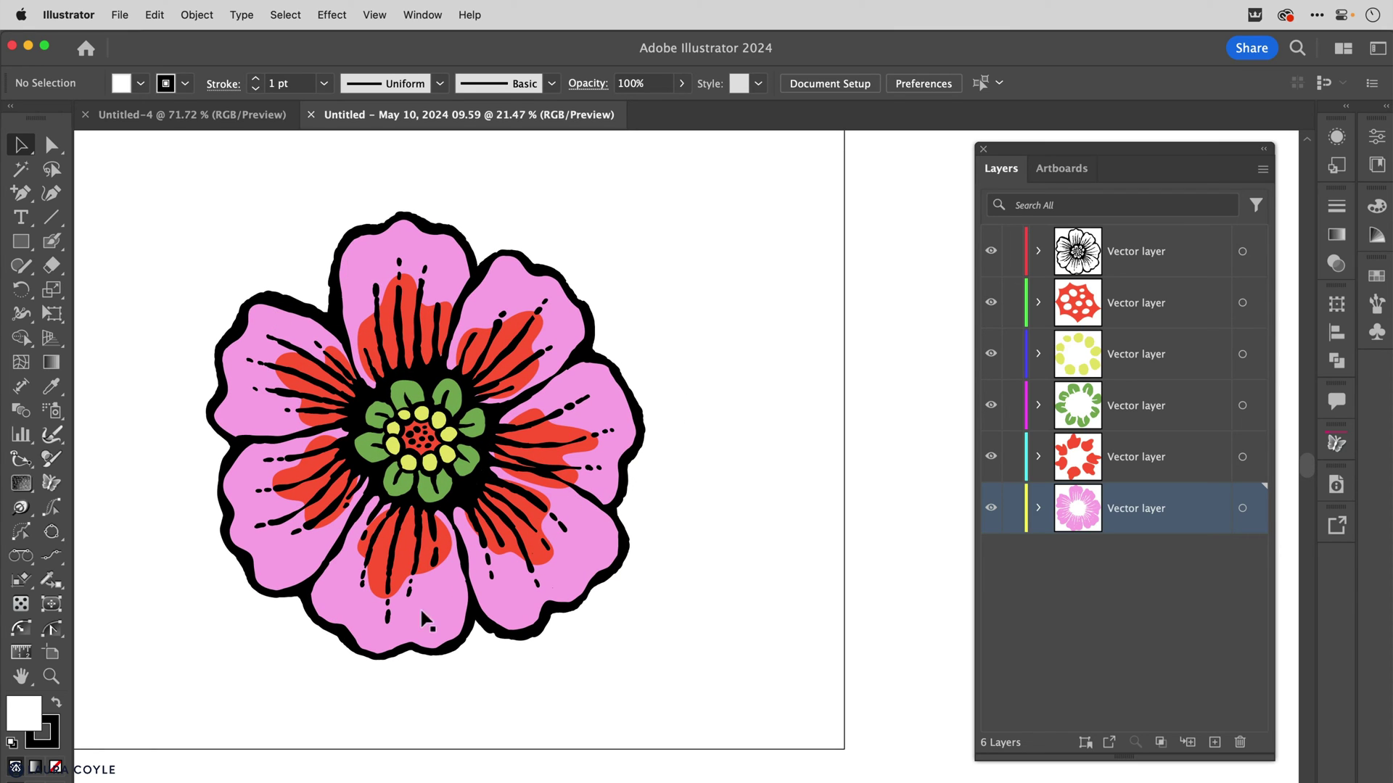
drag(461, 380, 733, 444)
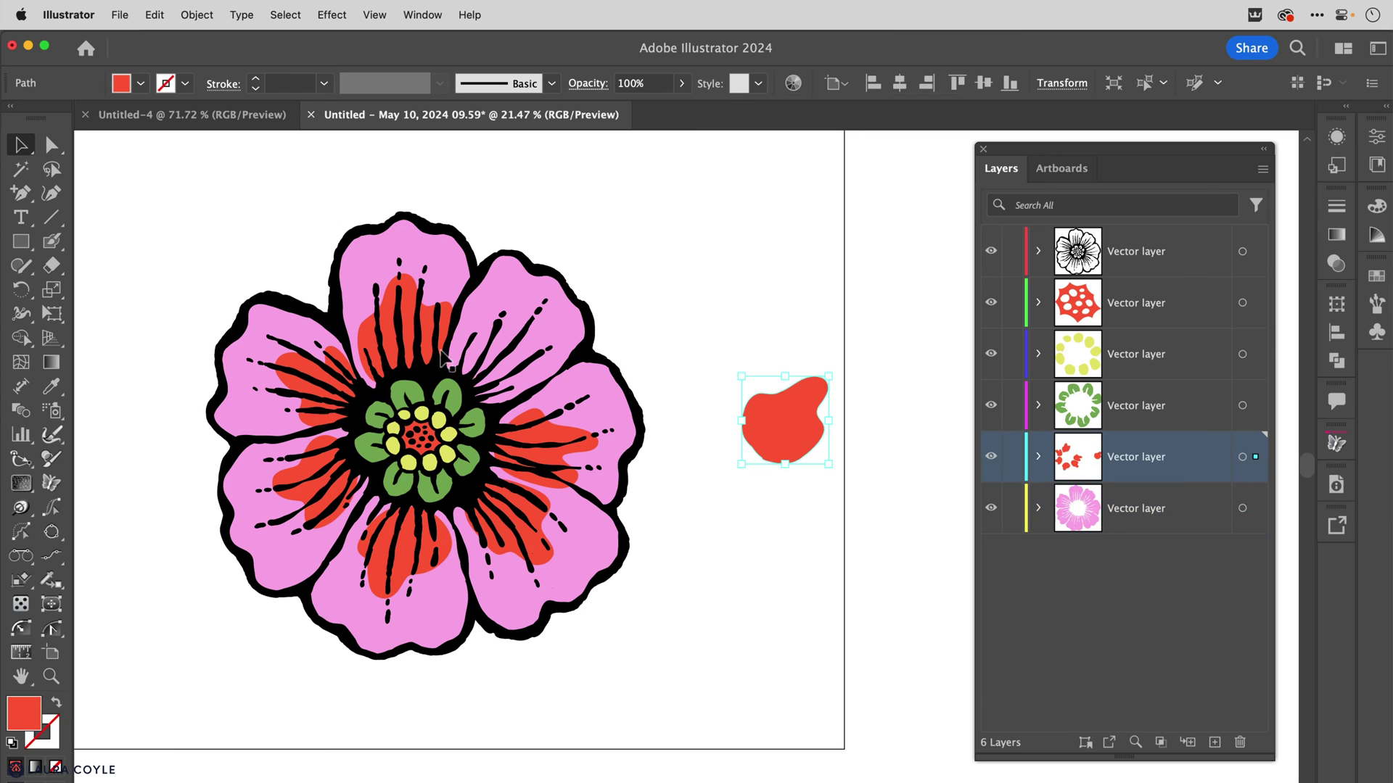
drag(412, 362, 599, 572)
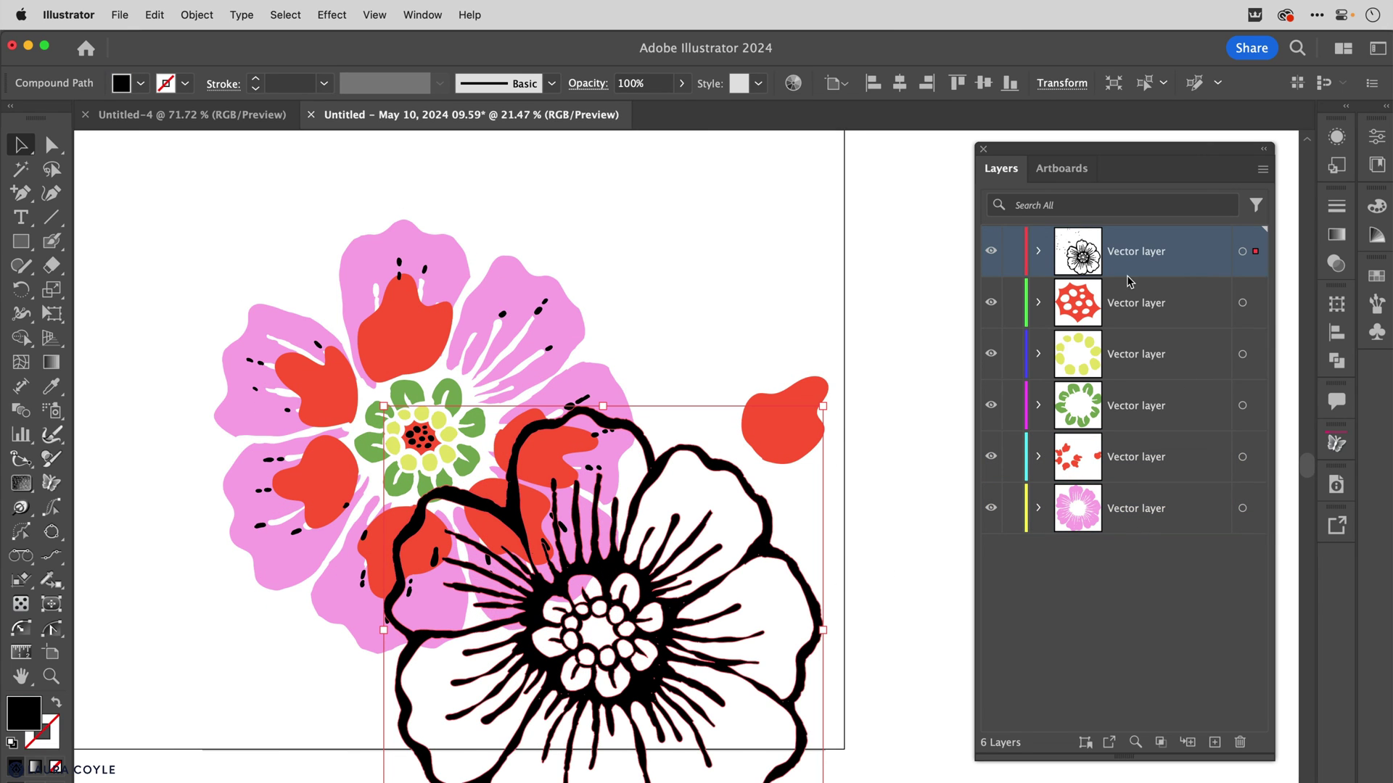
key(super+z)
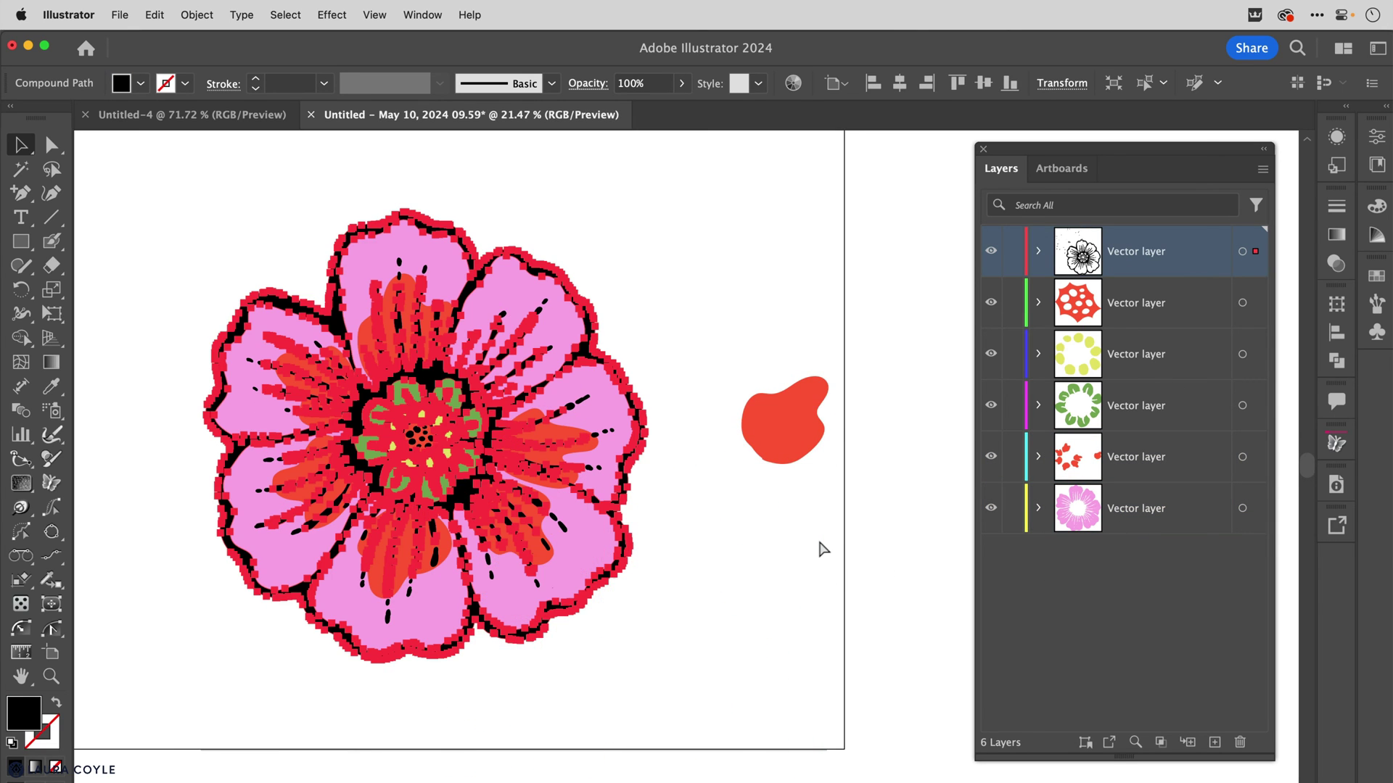
key(super+z)
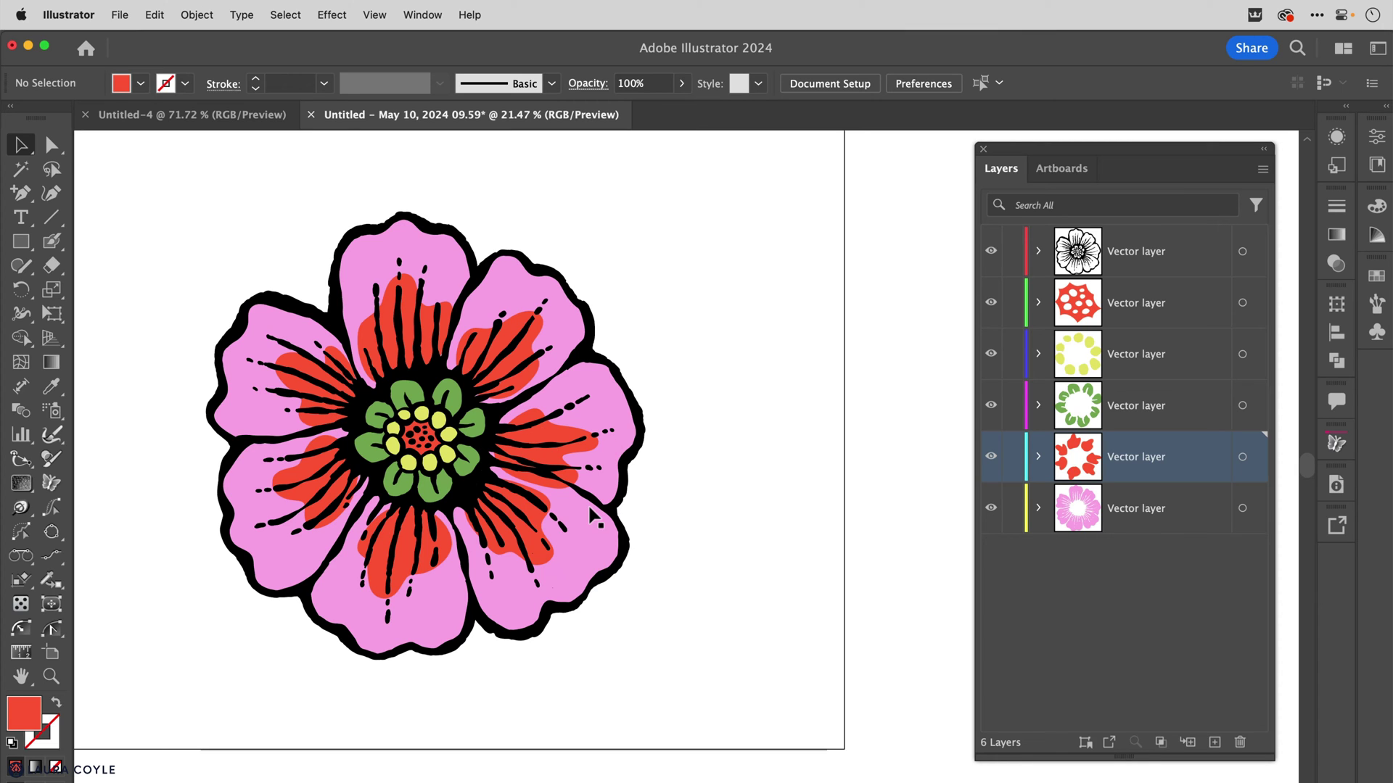
Hide the five color layers, expand the line art layer, and inspect its compound path and outlines
drag(990, 303, 999, 548)
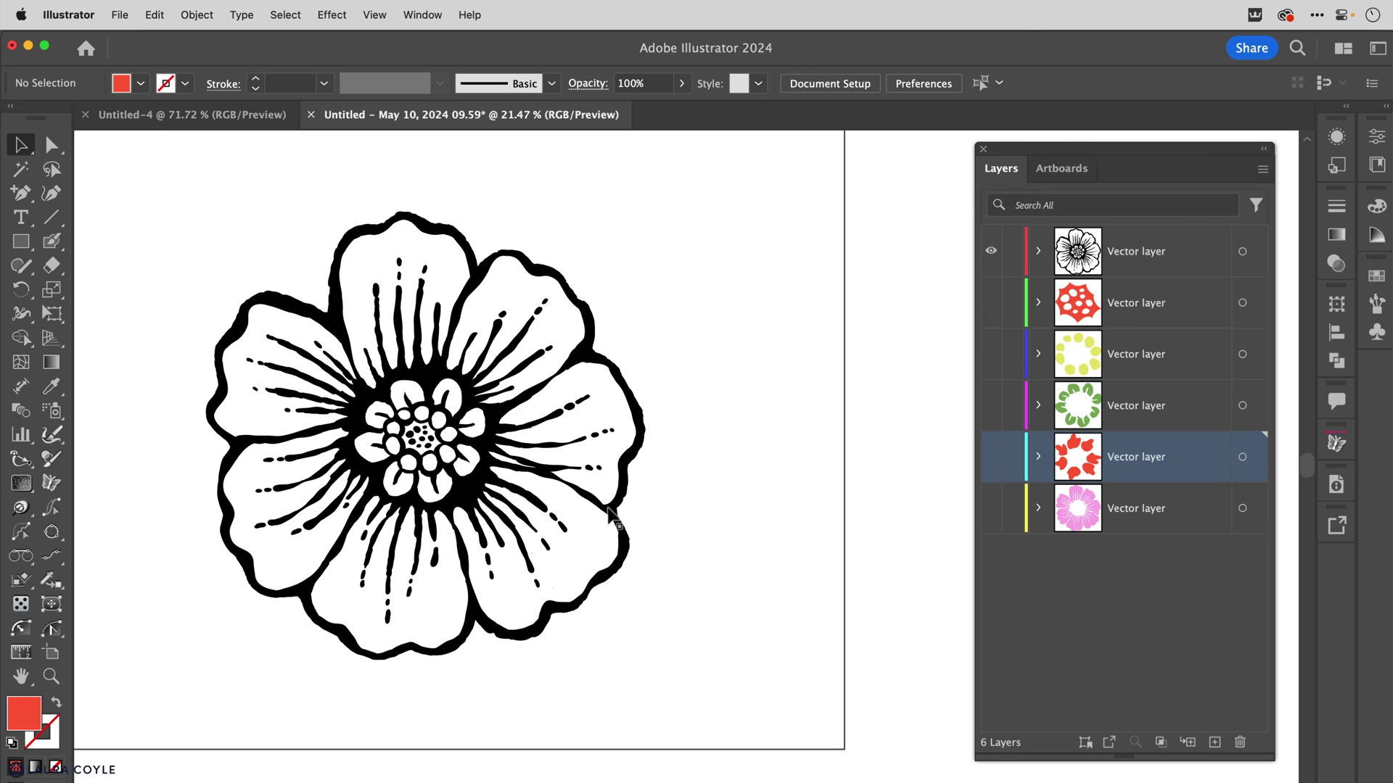
click(1038, 251)
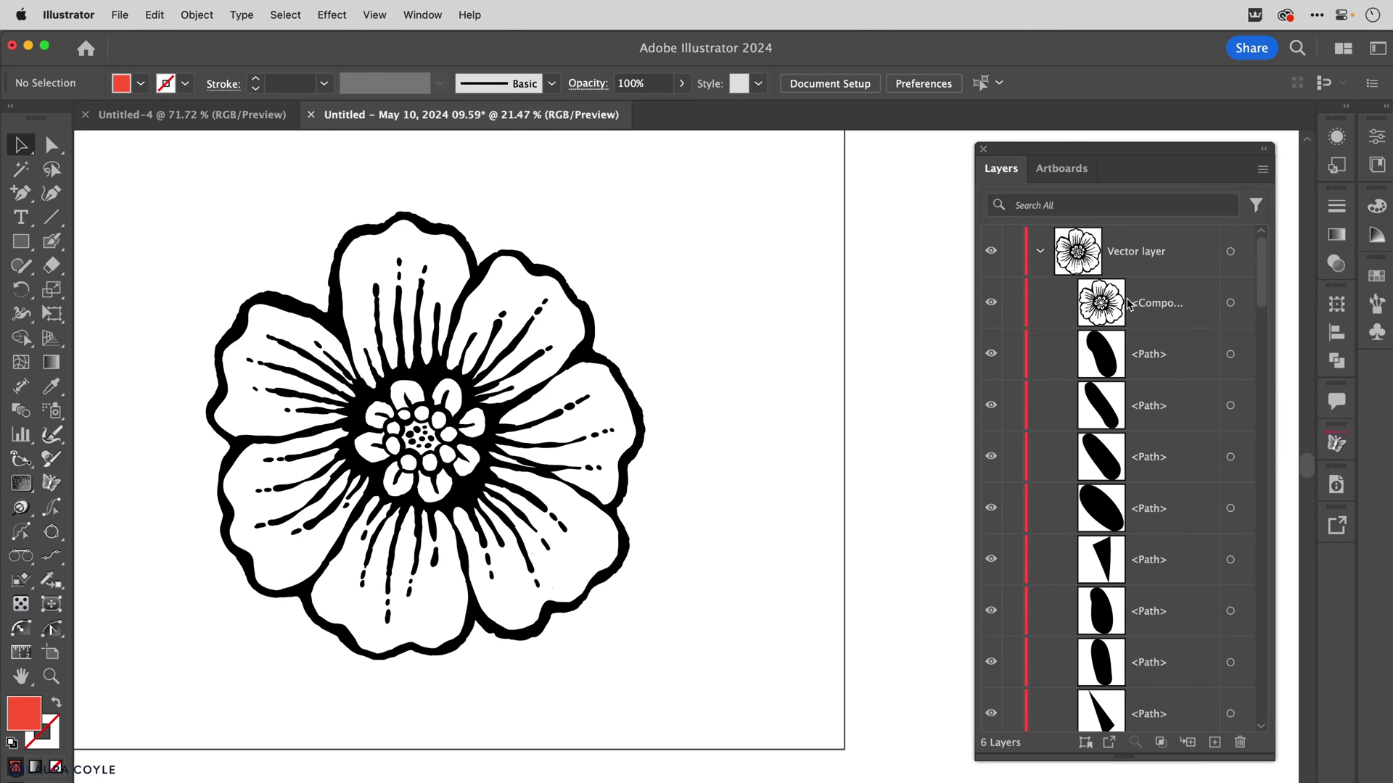
click(991, 303)
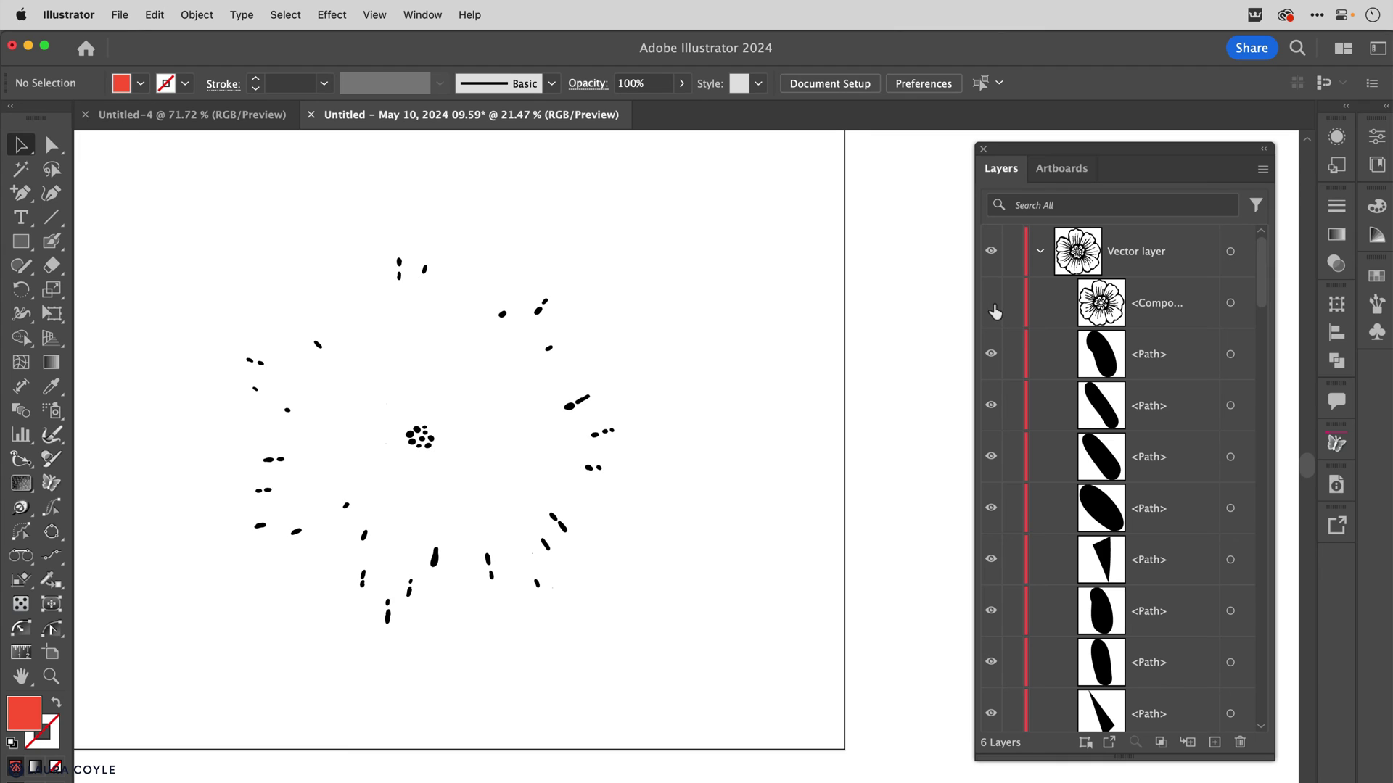
click(992, 303)
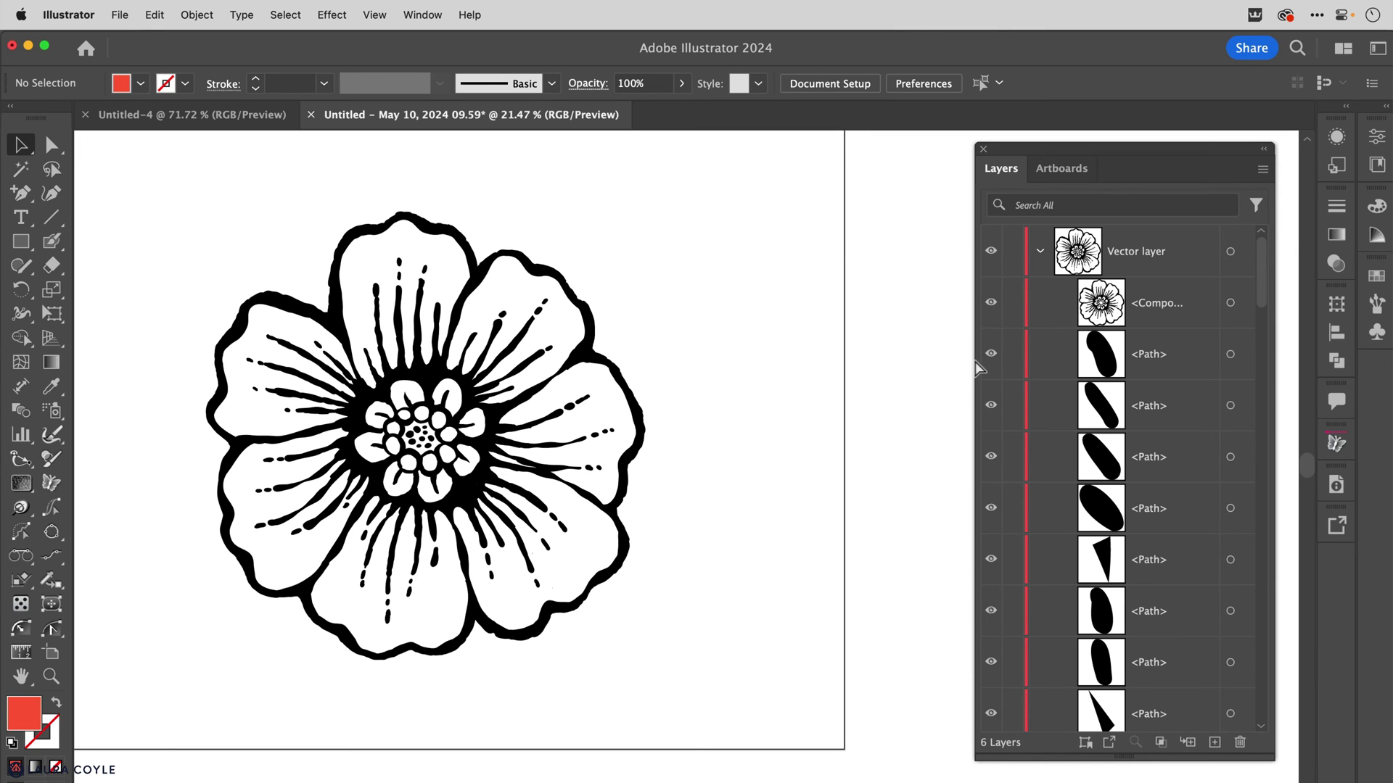
key(super+y)
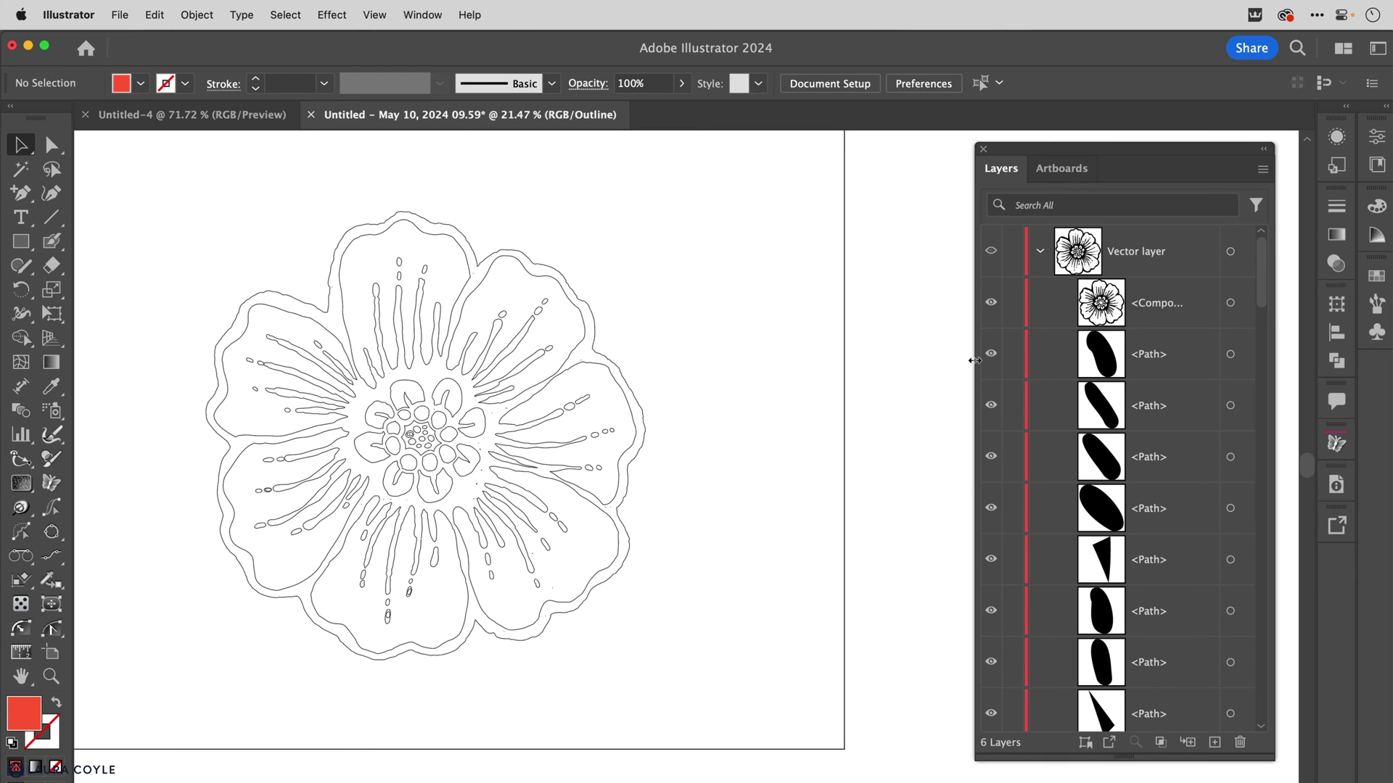
key(super+y)
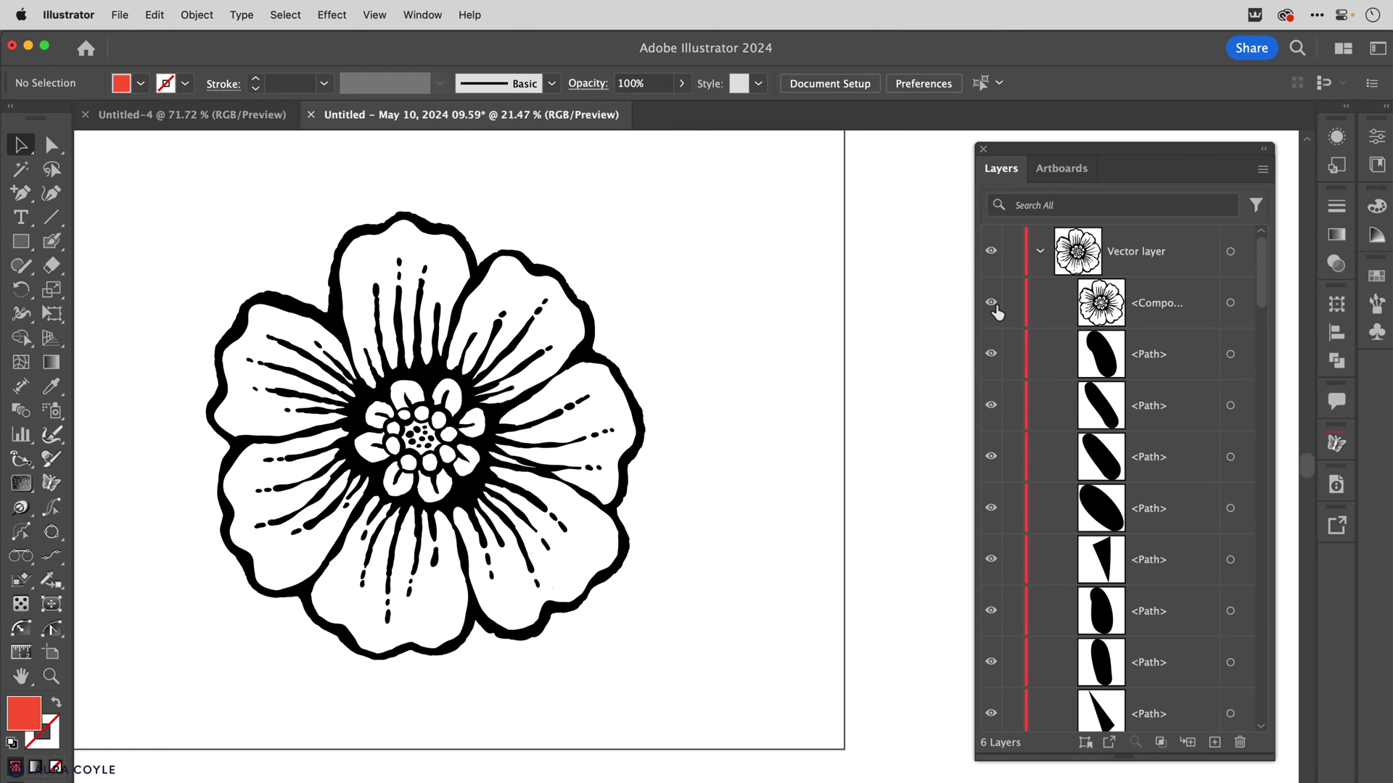
Hide the line art's large compound path and select all the remaining loose paths for a close look at the center dots
click(990, 302)
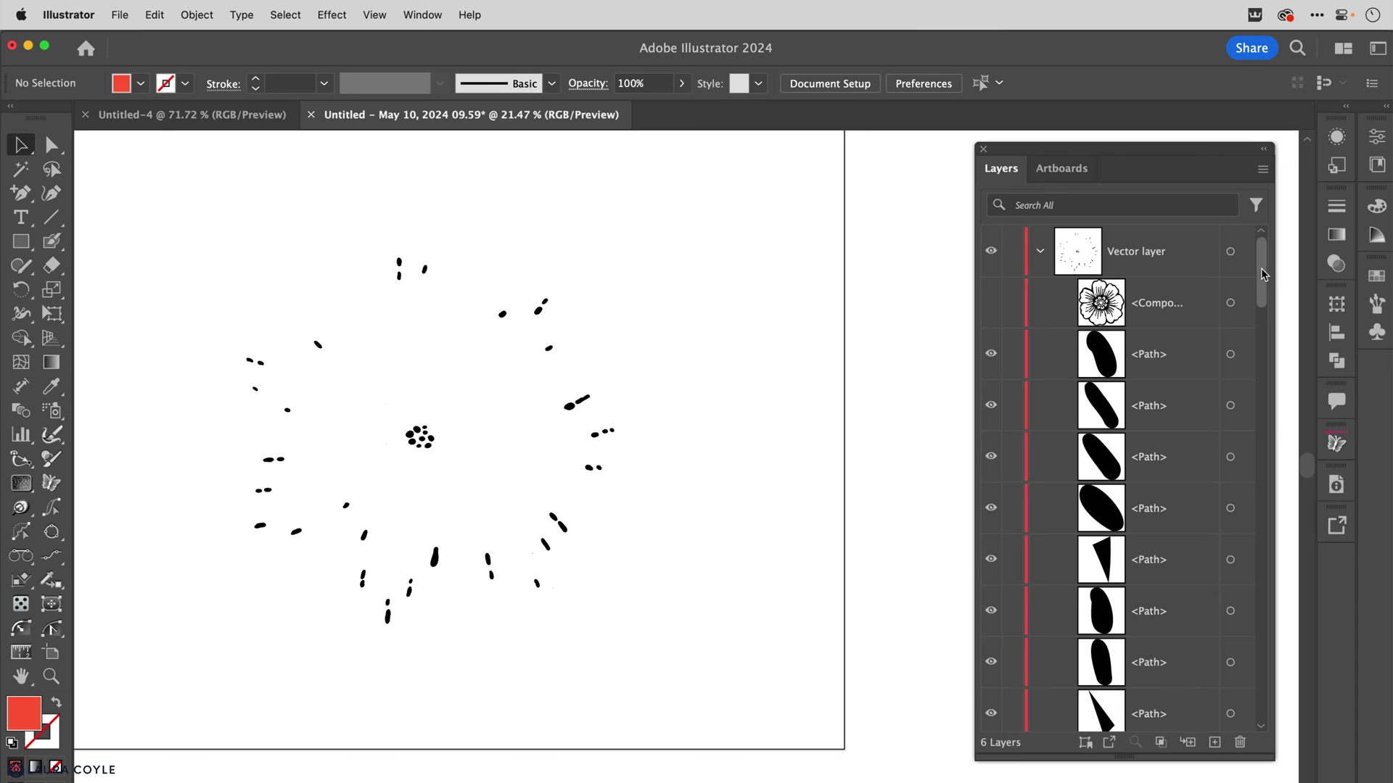
drag(1261, 274, 1281, 393)
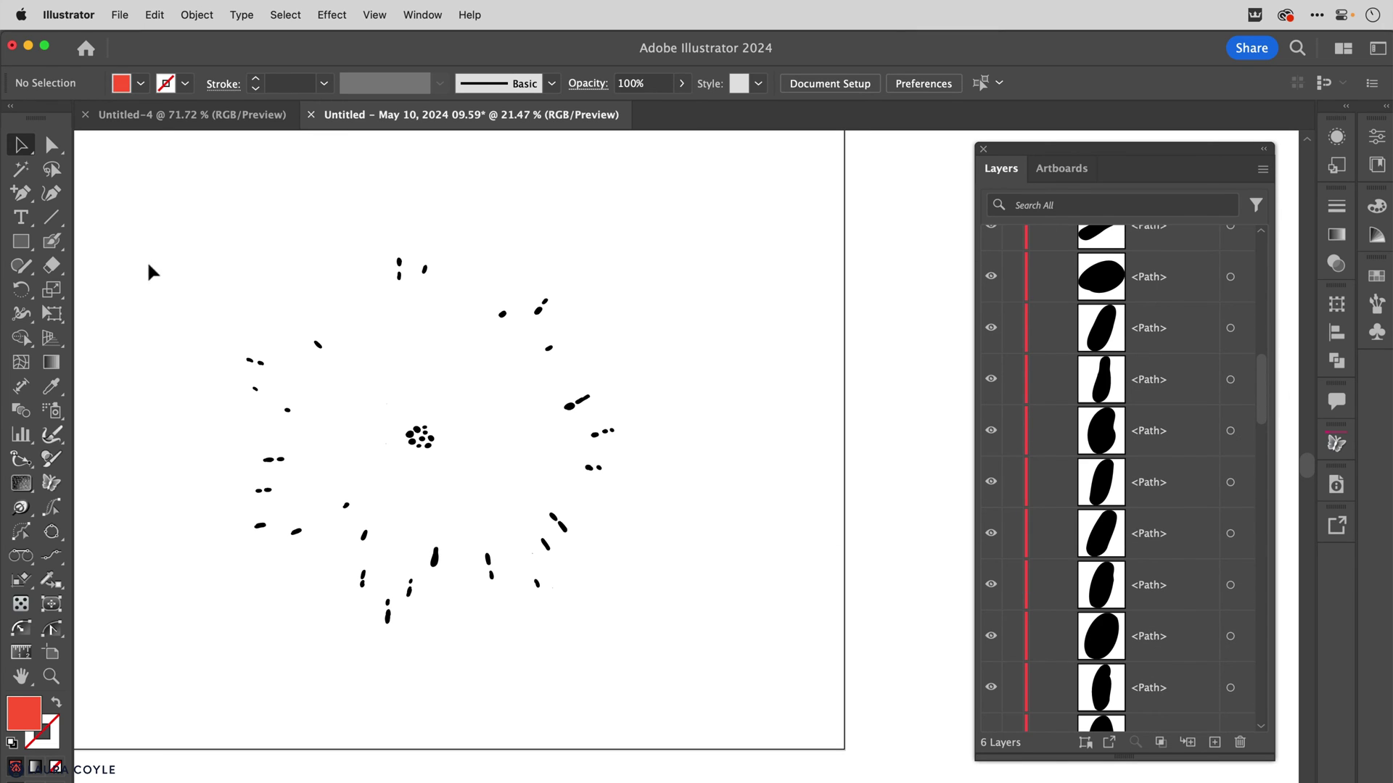
drag(155, 165, 754, 659)
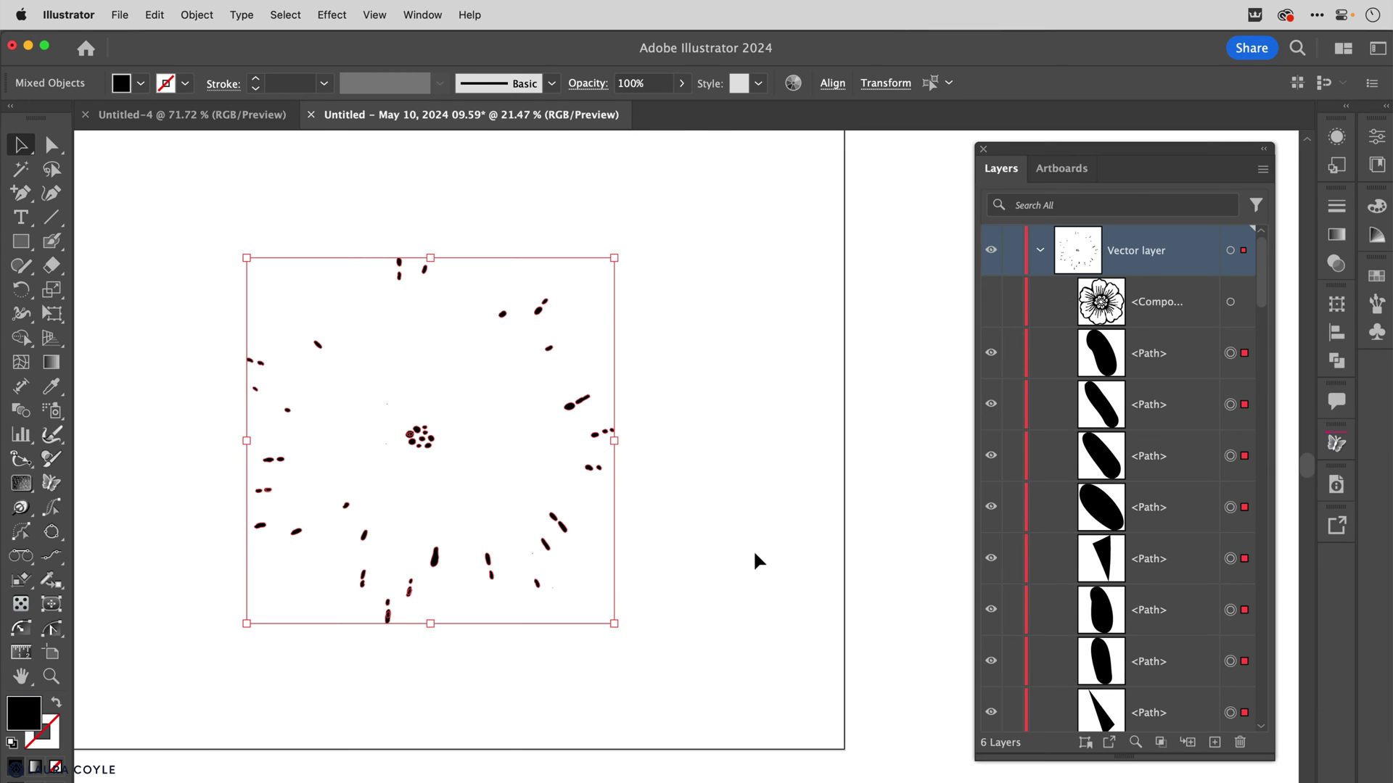
drag(476, 460, 808, 329)
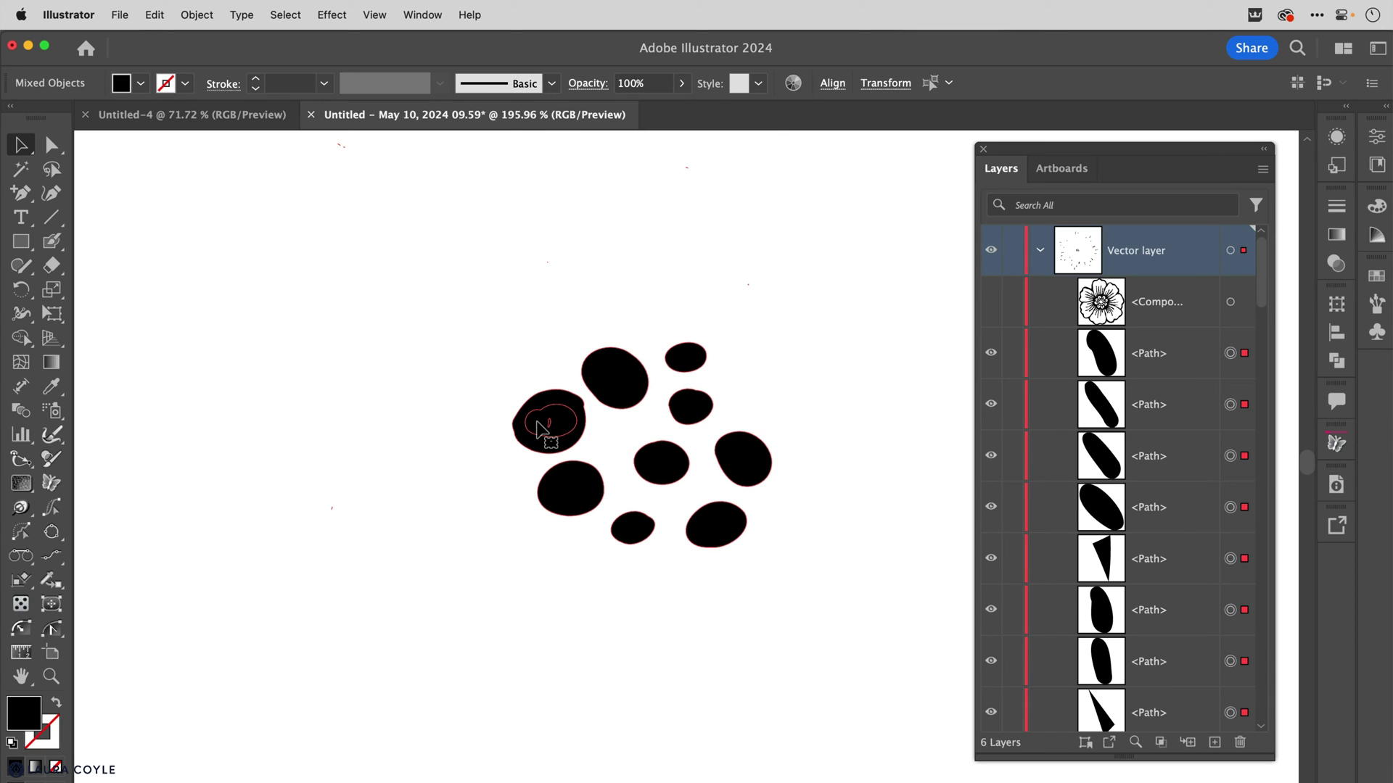
Merge the overlapping shapes of the leftmost flower-center dot into one with Pathfinder Unite
drag(473, 391, 577, 443)
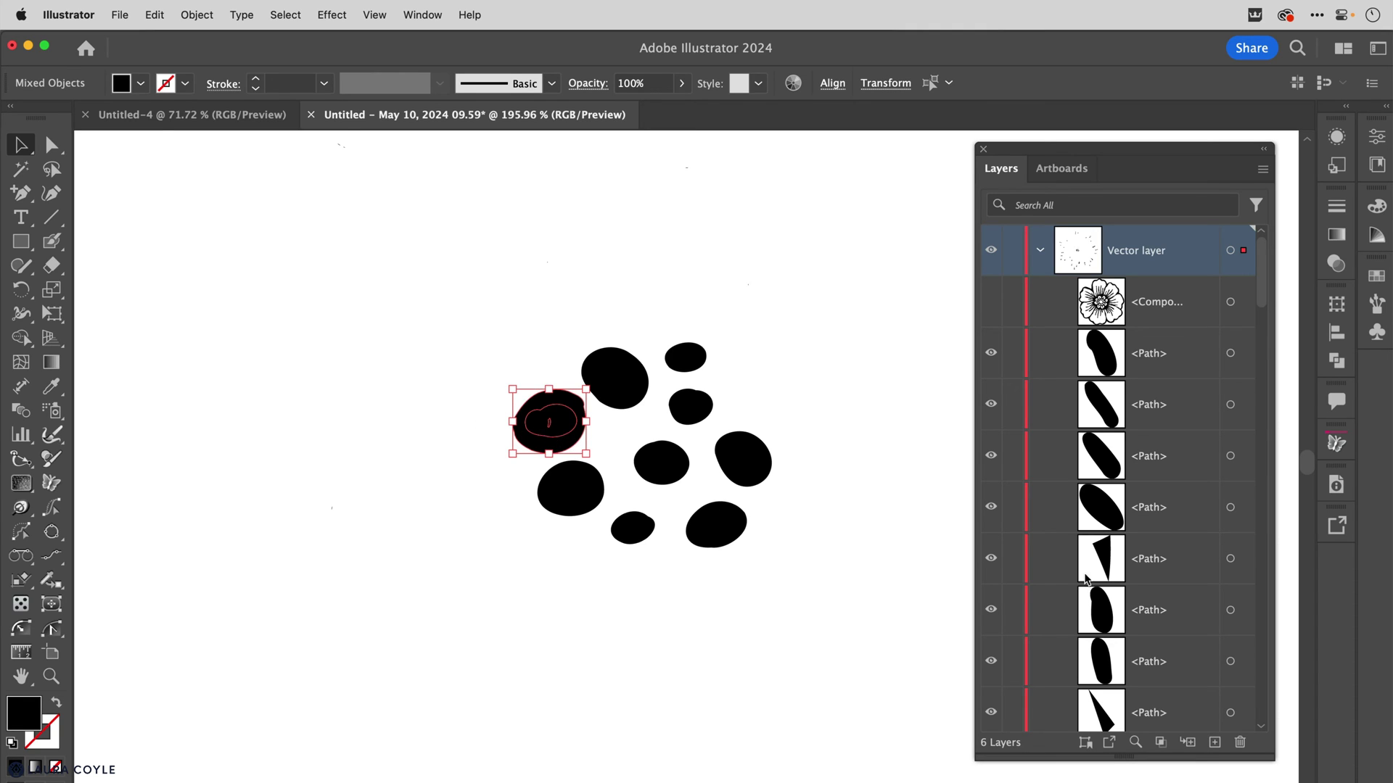
click(1336, 361)
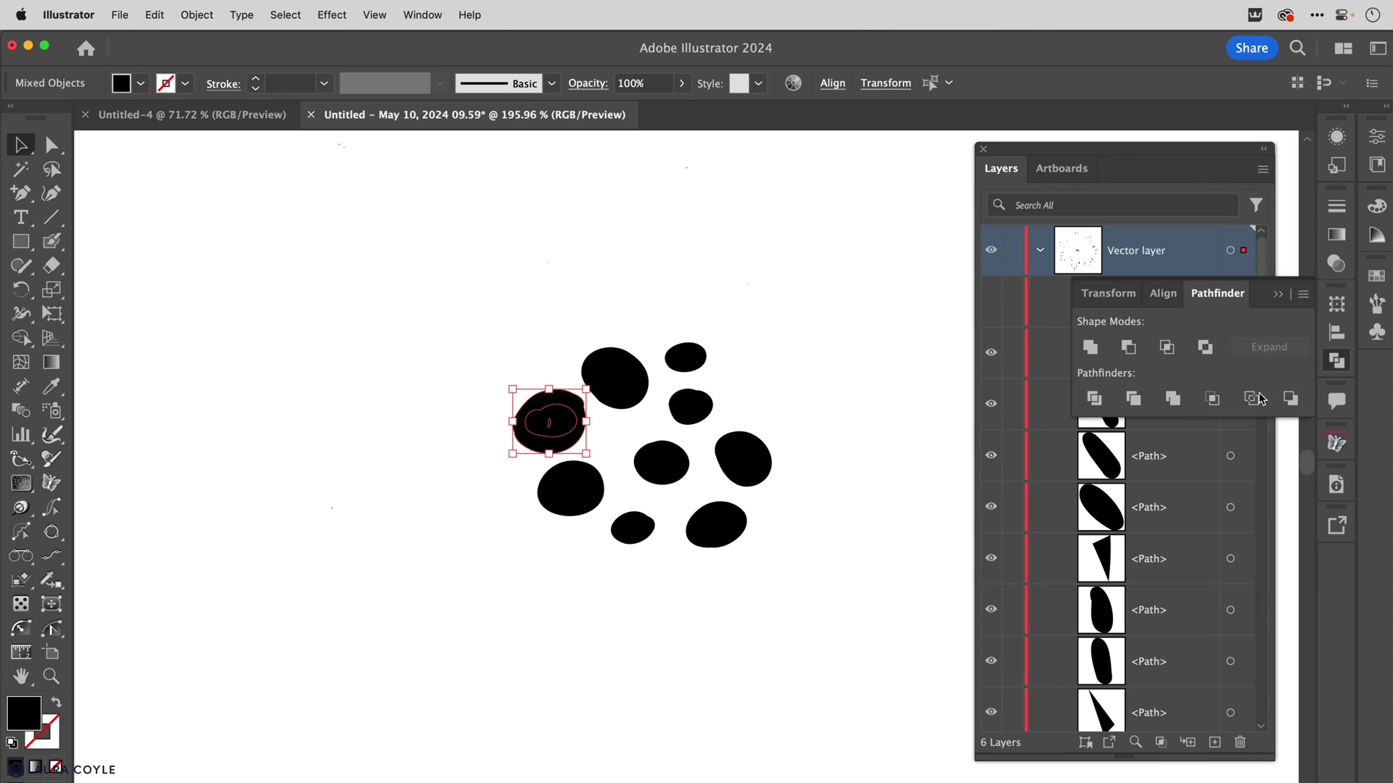
click(1081, 354)
click(389, 363)
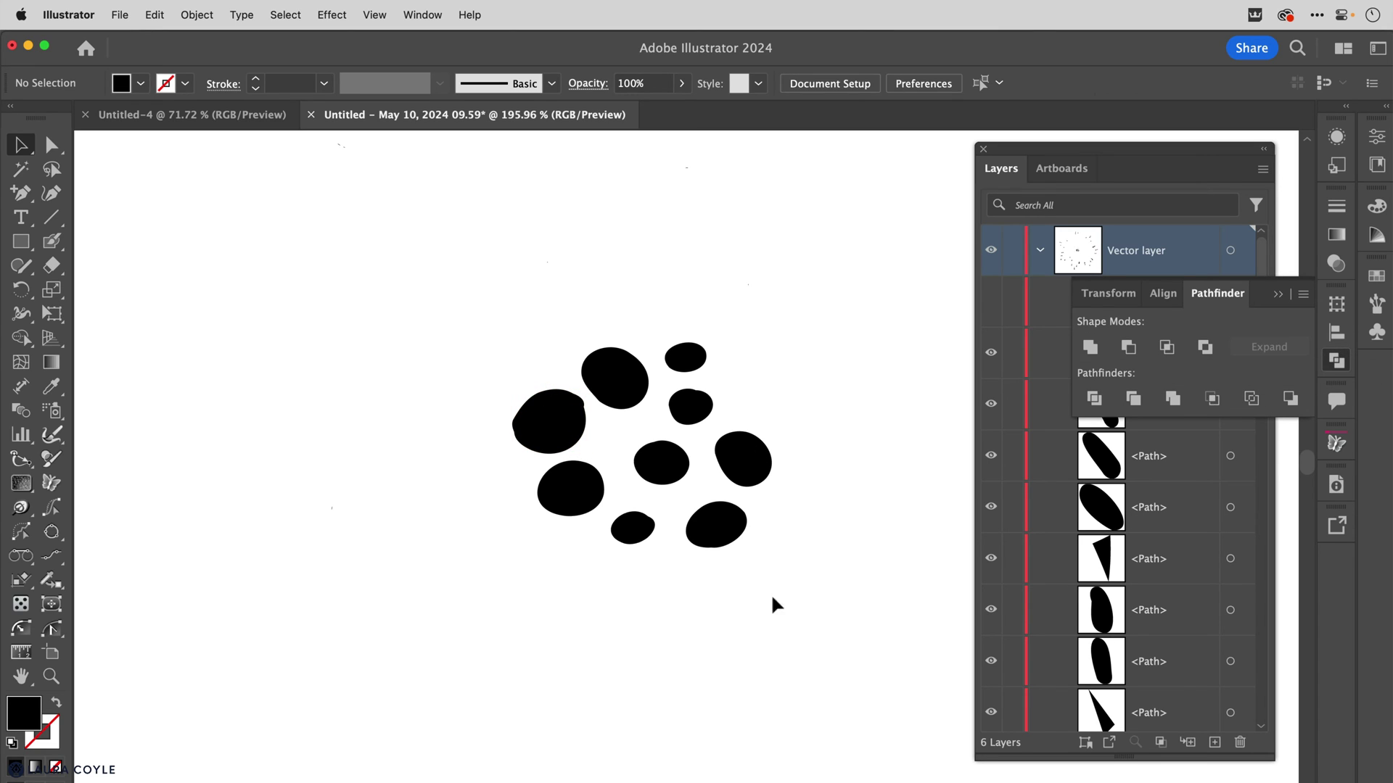
click(1278, 294)
Group all the loose dot and dash paths of the line art layer
scroll(692, 460, down, 1)
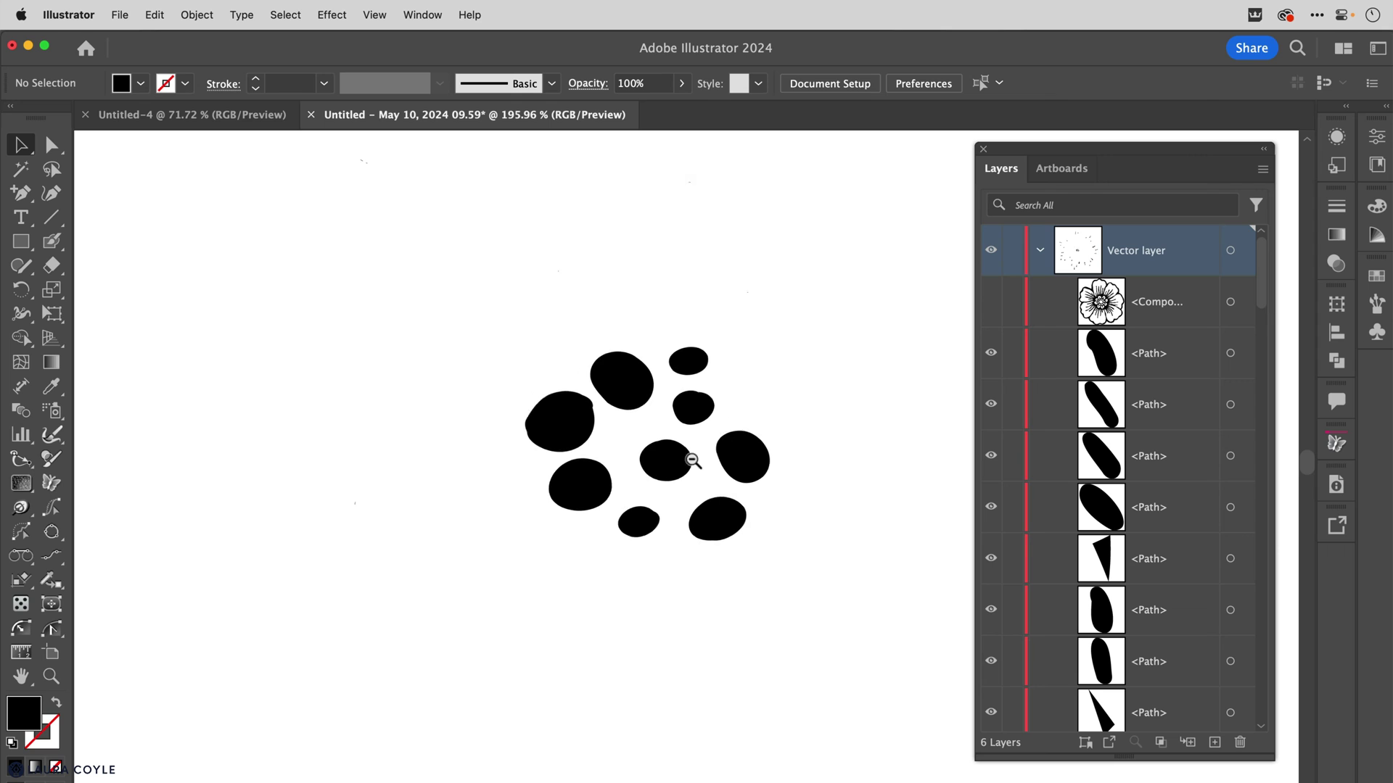
scroll(692, 461, down, 10)
drag(755, 488, 643, 507)
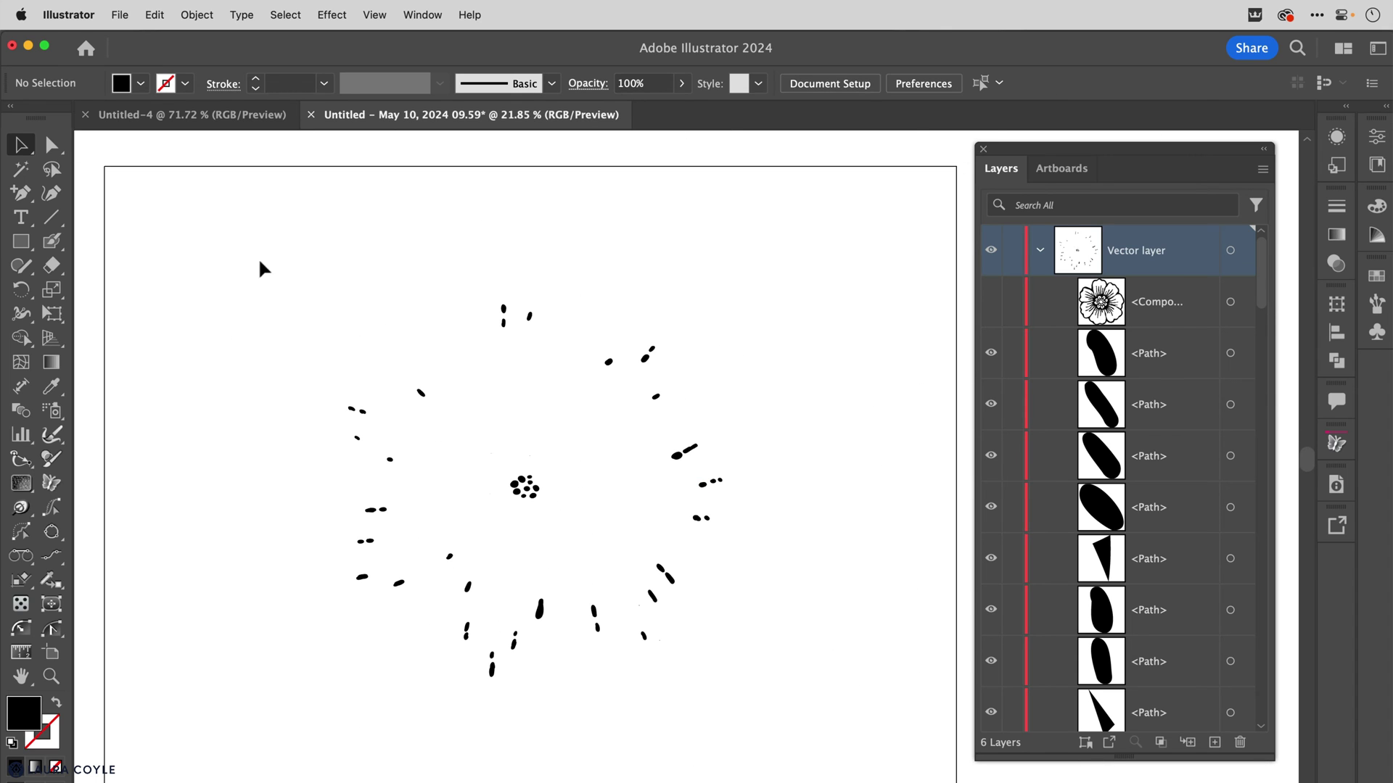
drag(217, 248, 827, 722)
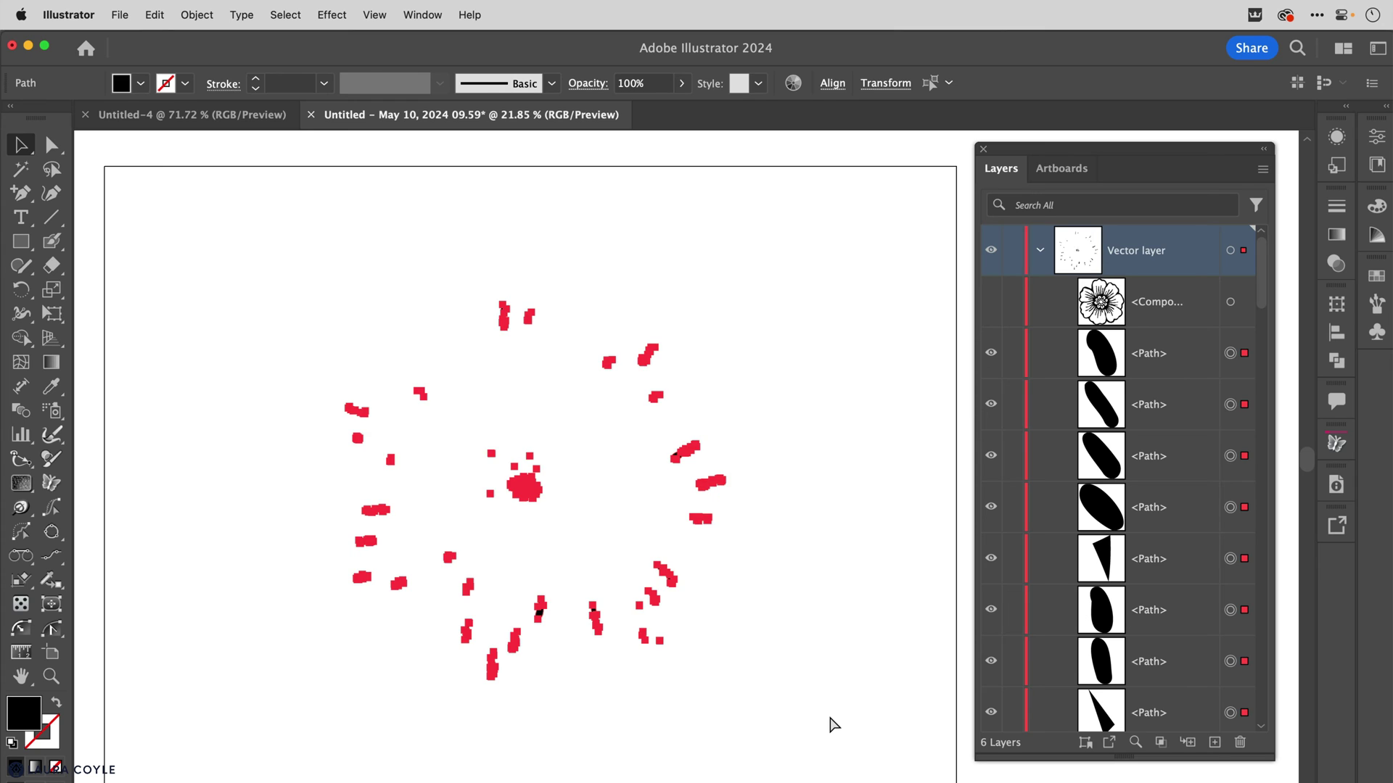
key(super+g)
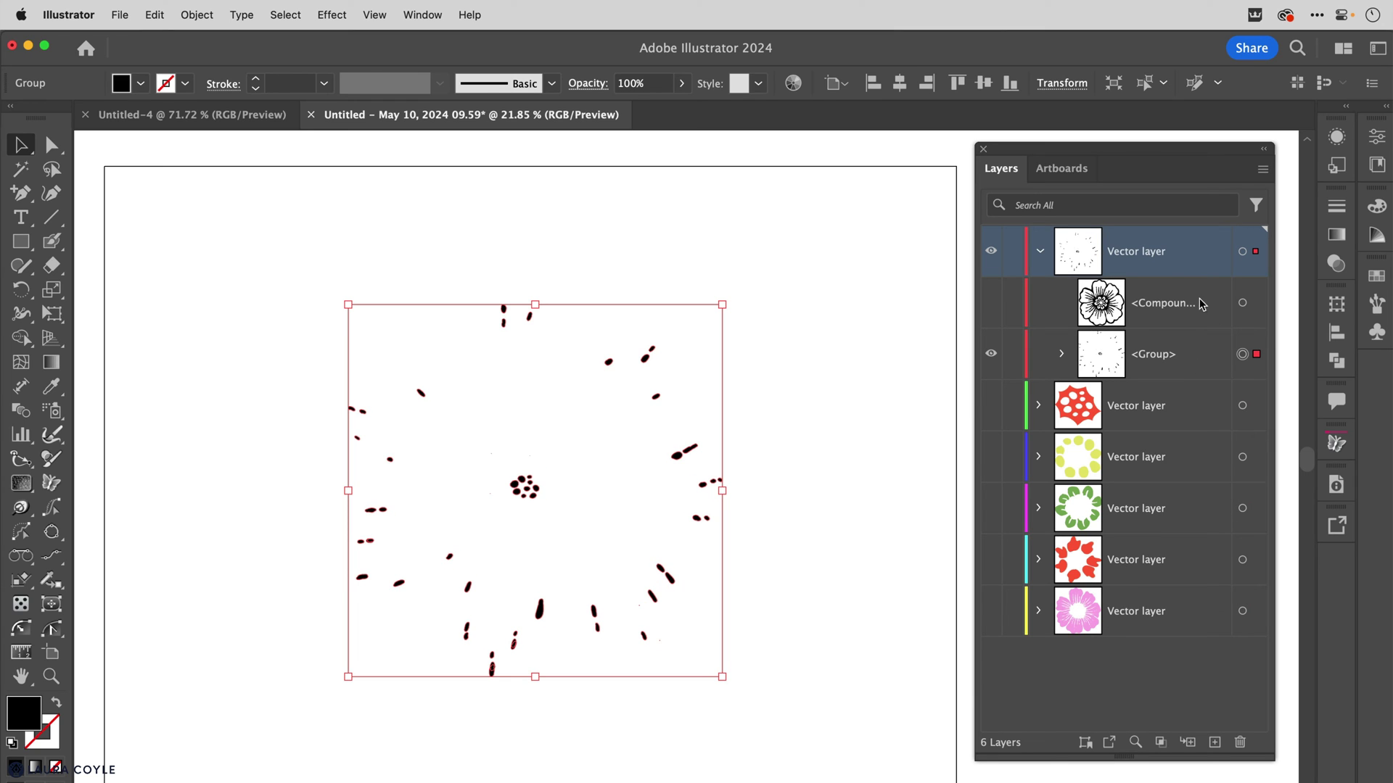
Show the large compound path again and group it with the group of dots and dashes
click(990, 303)
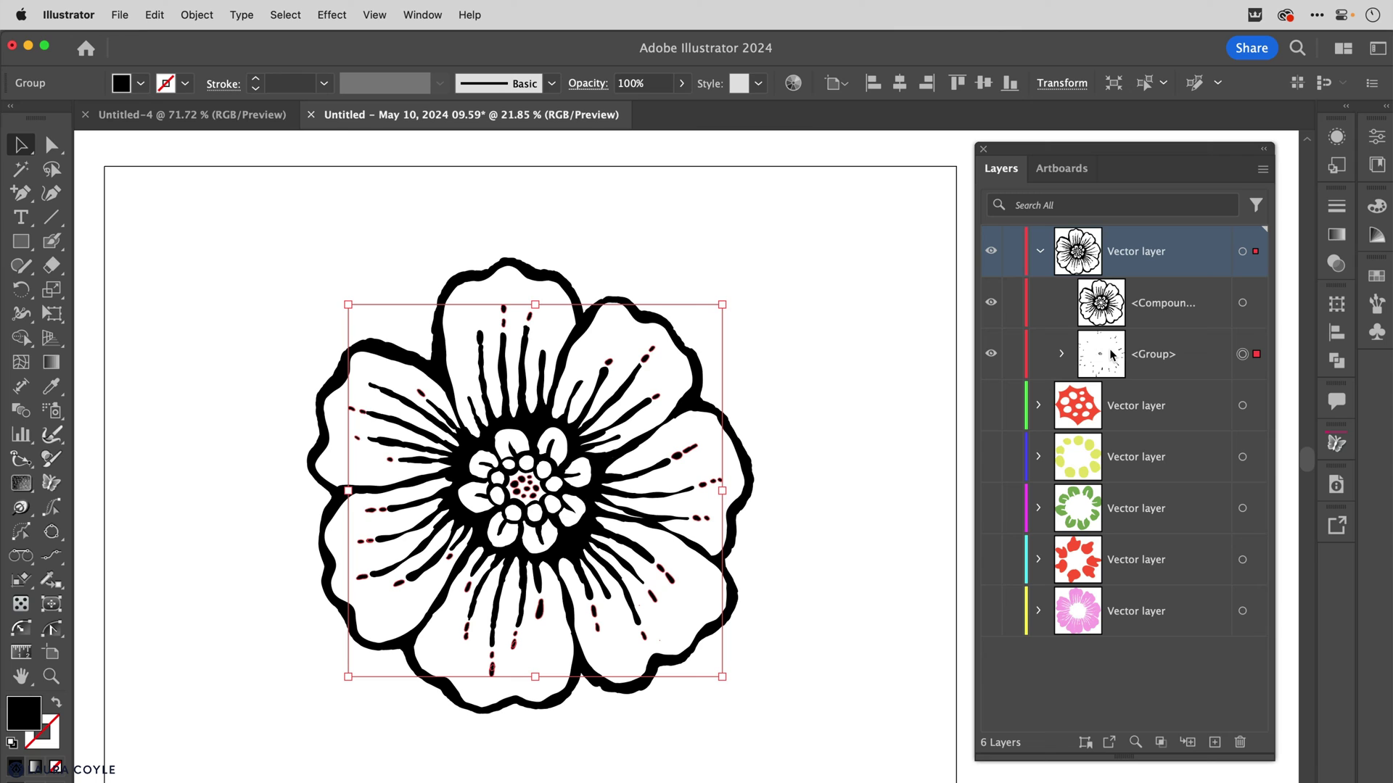
click(294, 588)
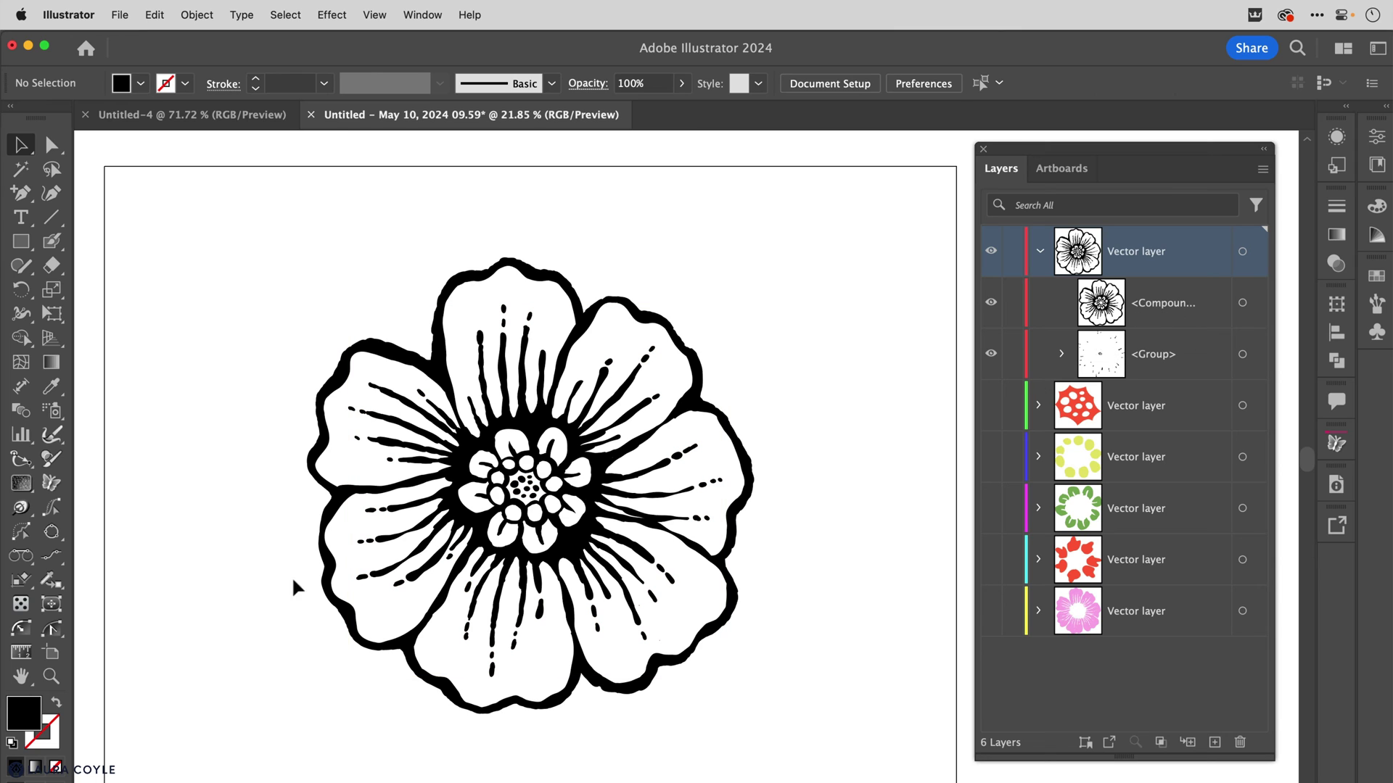
drag(242, 244, 914, 747)
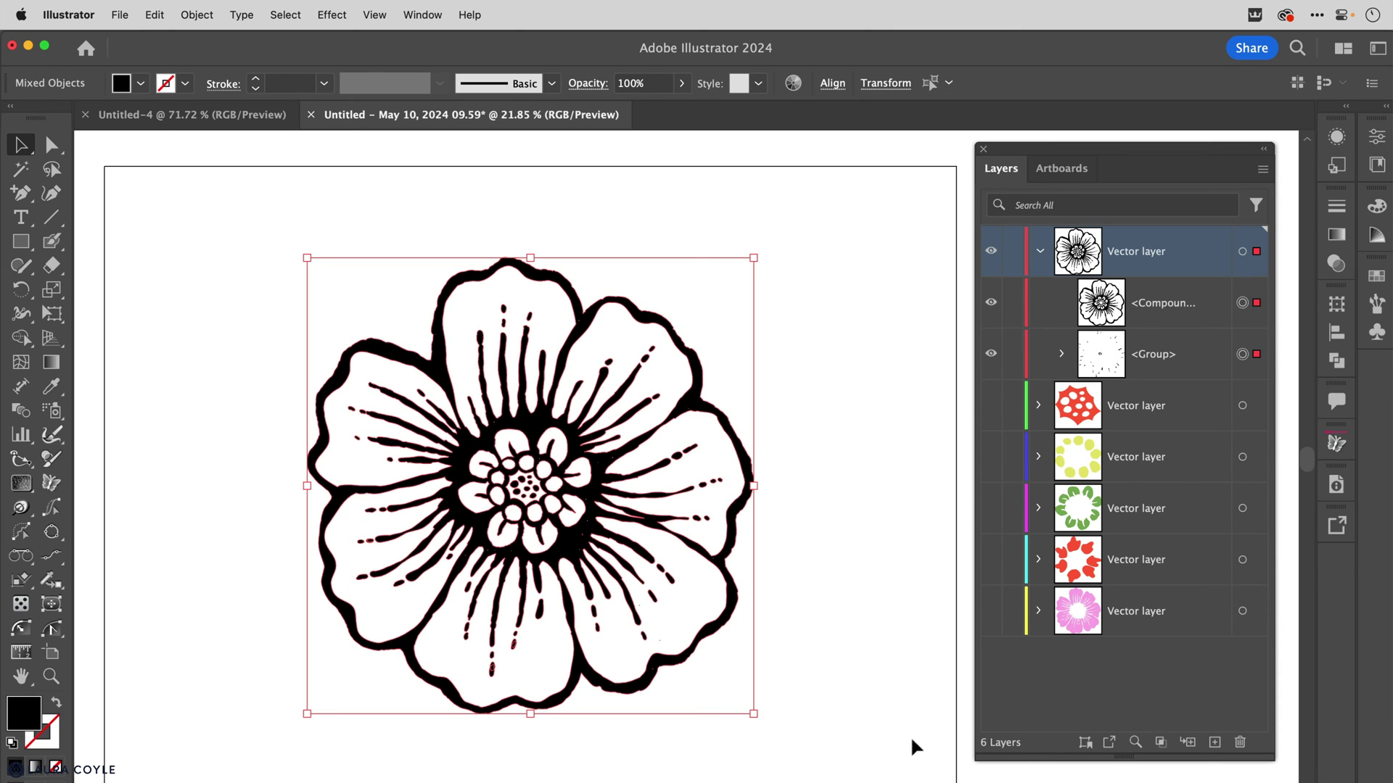
key(super+g)
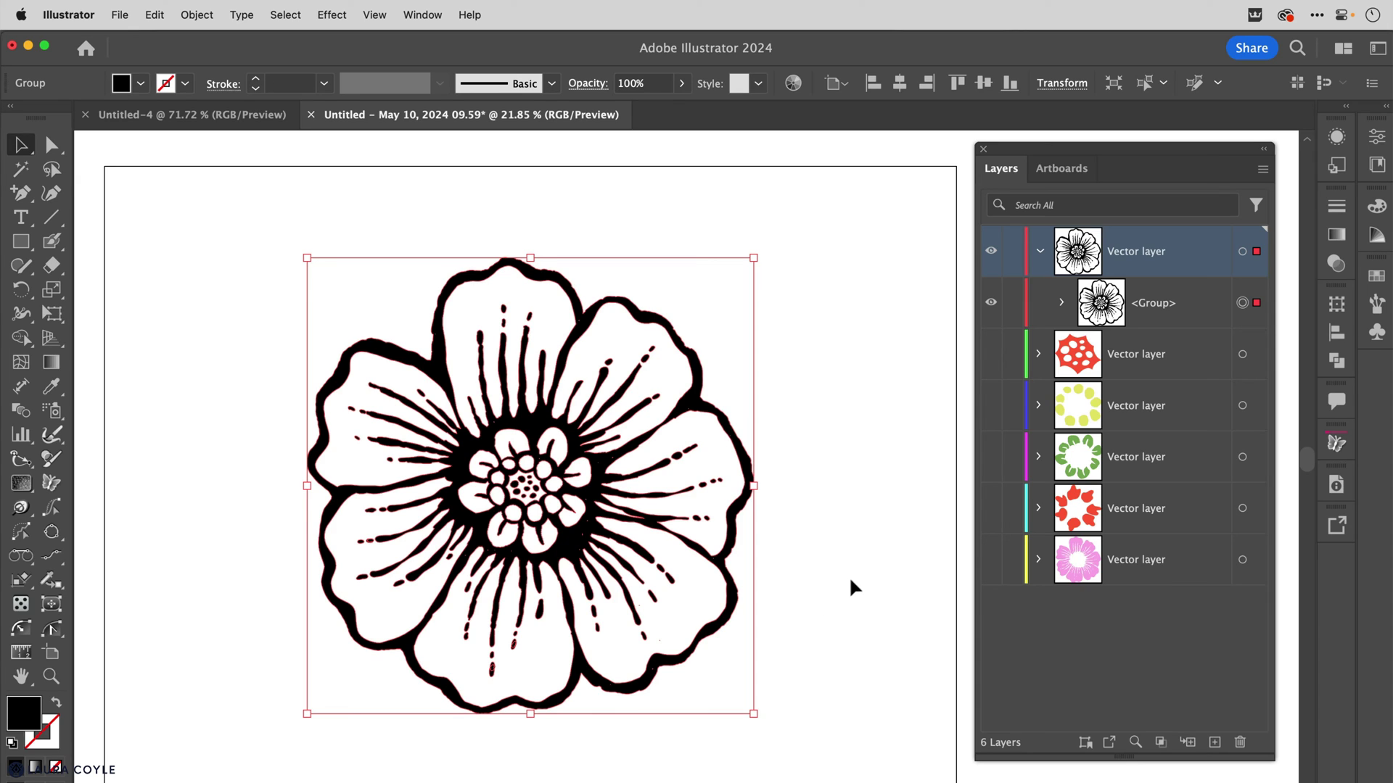
Check the selected line art group's point count in Document Info and open the Simplify settings for its paths
click(1336, 484)
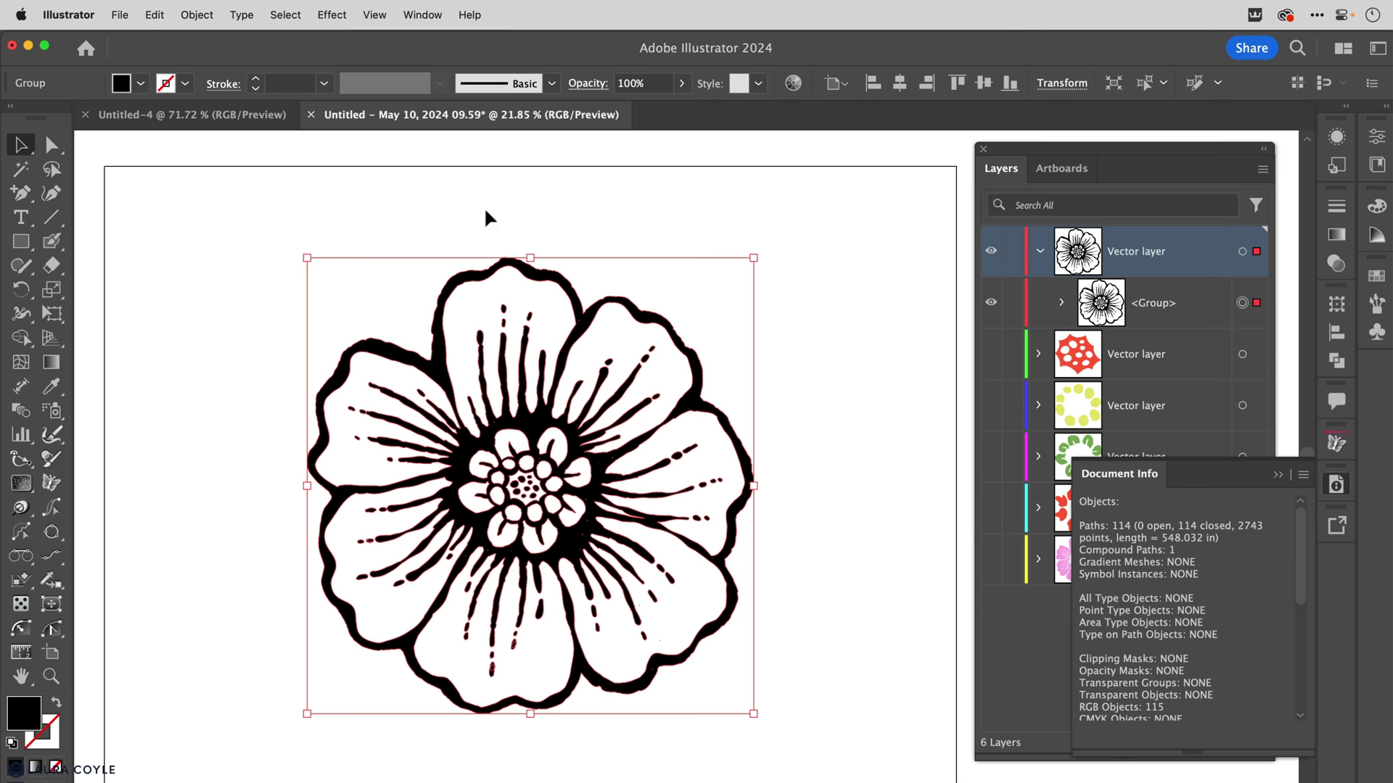
click(198, 16)
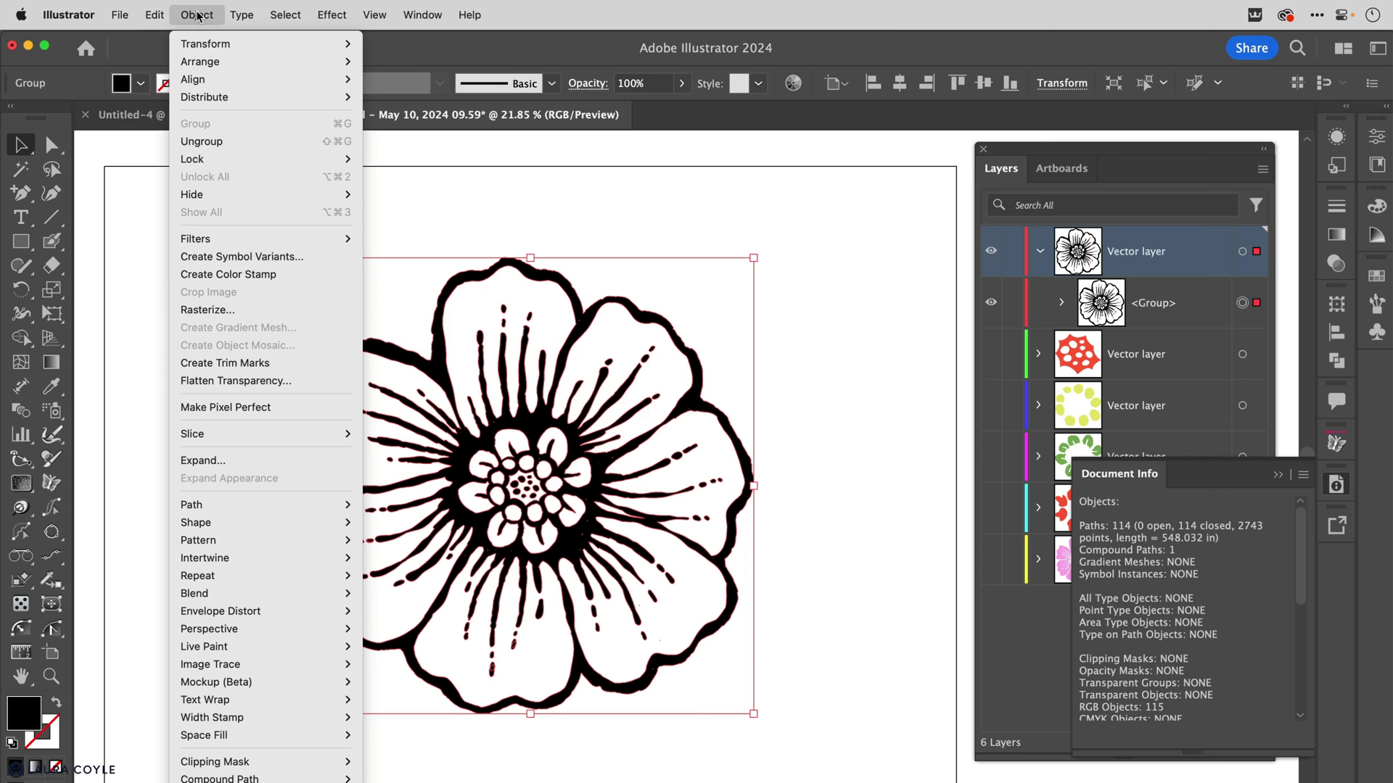
mouse_move(243, 506)
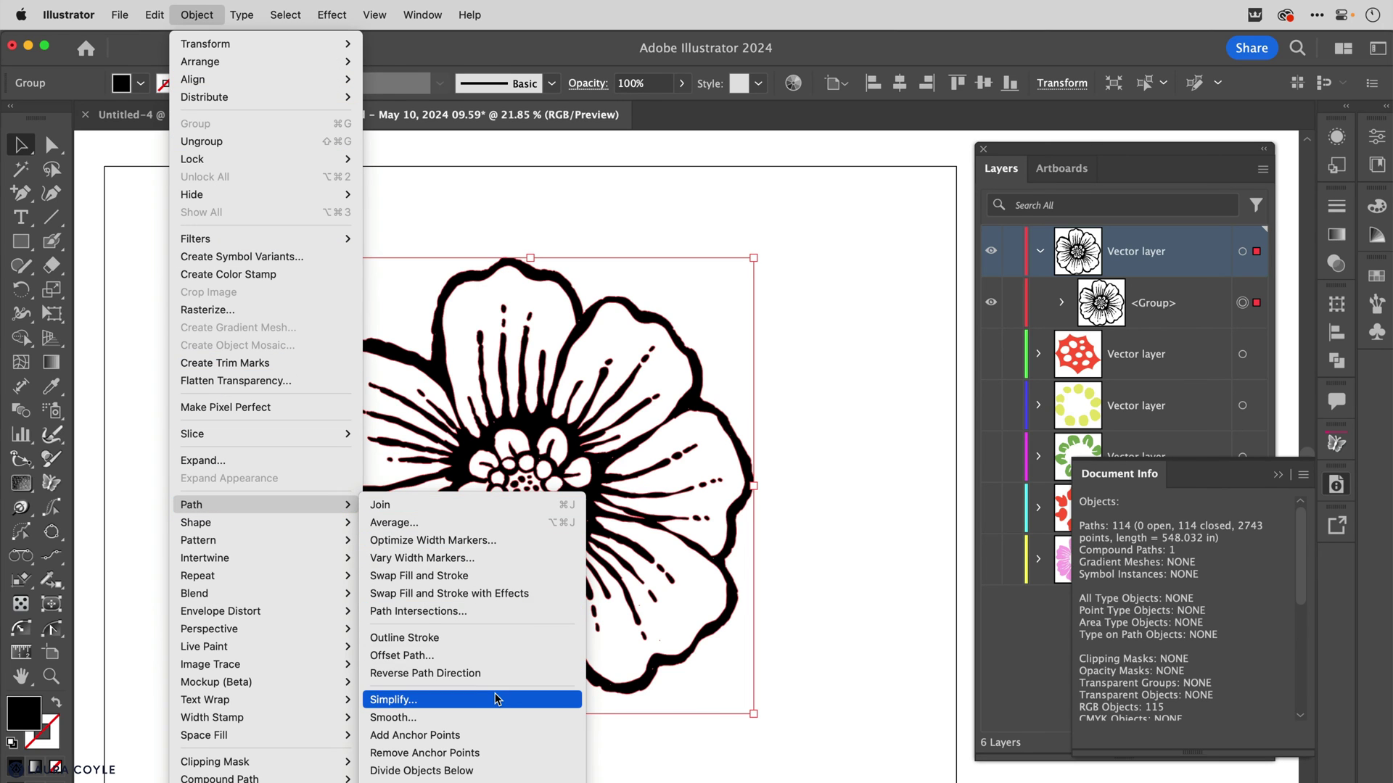
click(821, 591)
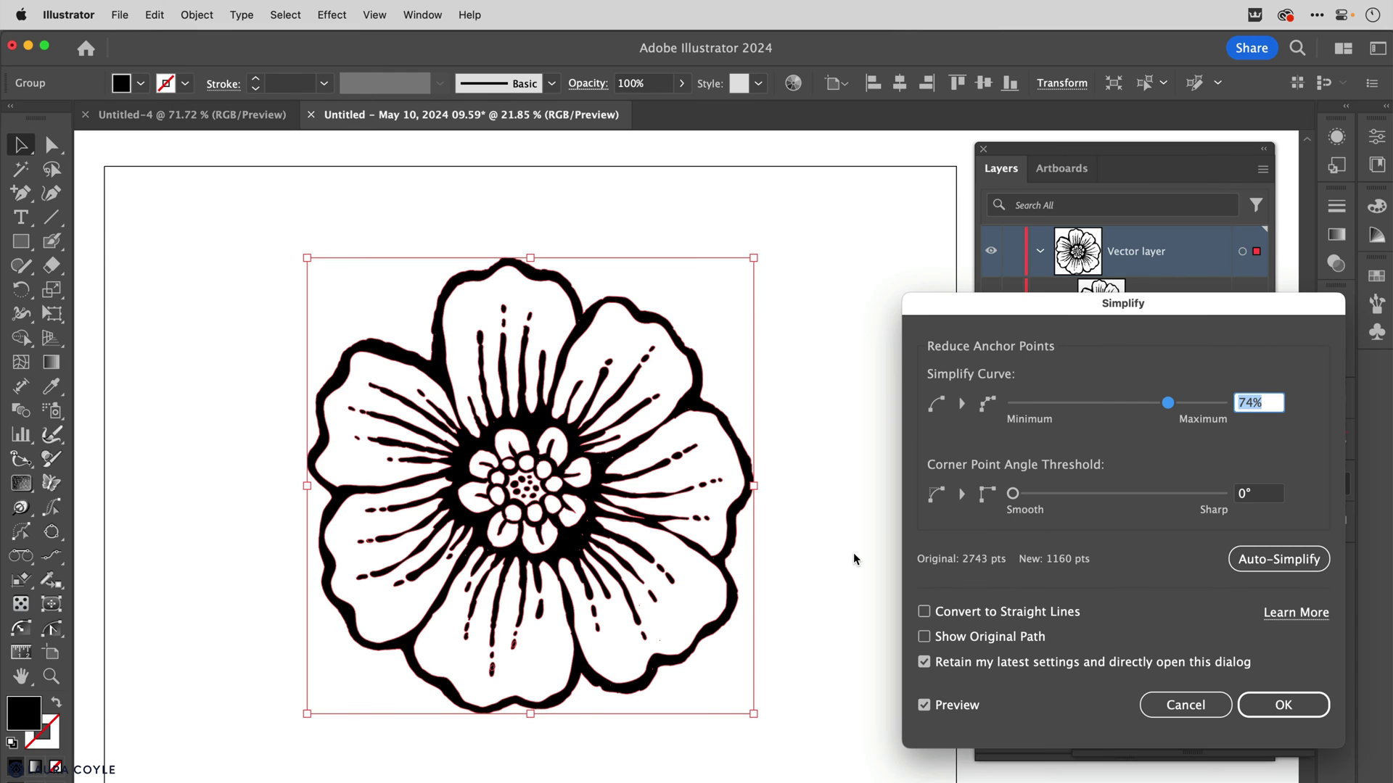
drag(1057, 310, 926, 294)
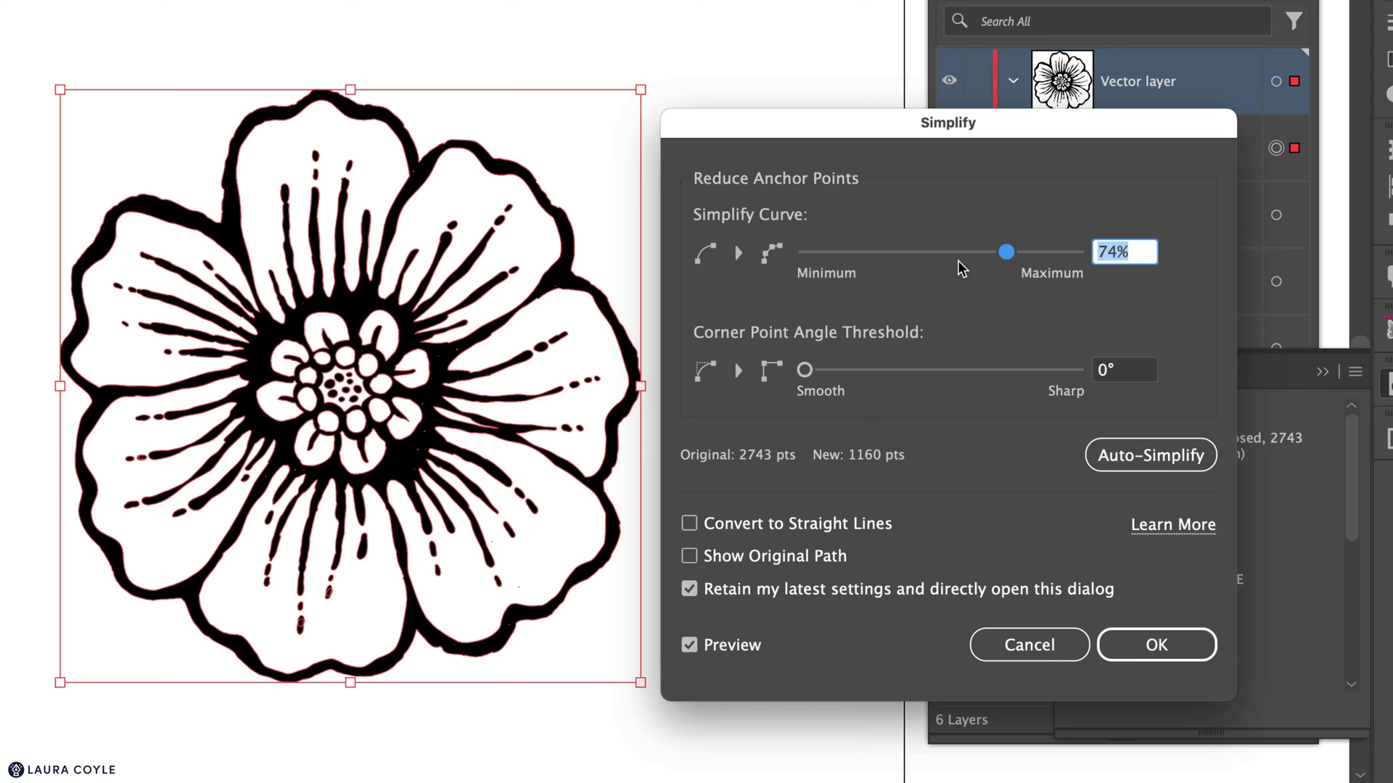
Preview curve simplification at 0% and 100%, simplify the line art group at 70%, and put Document Info away
click(802, 253)
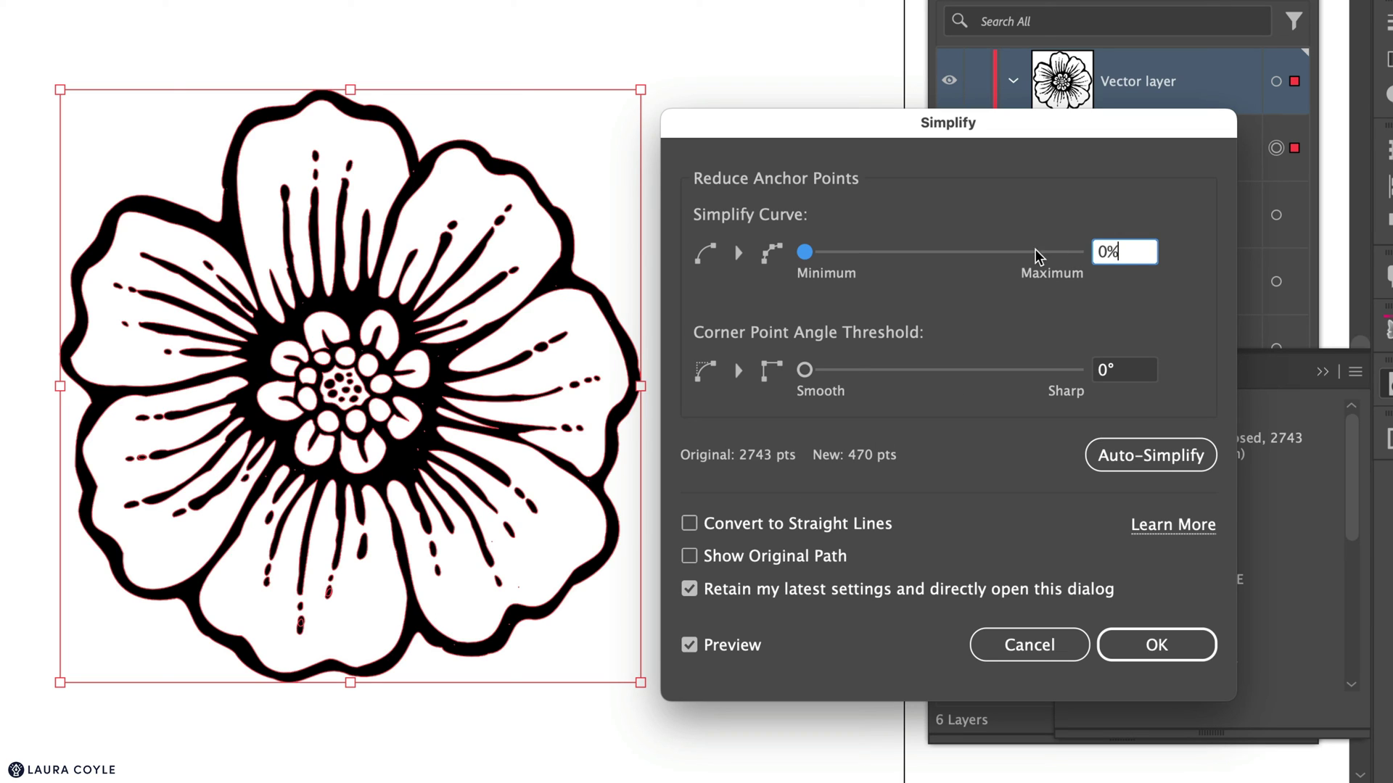
click(1079, 252)
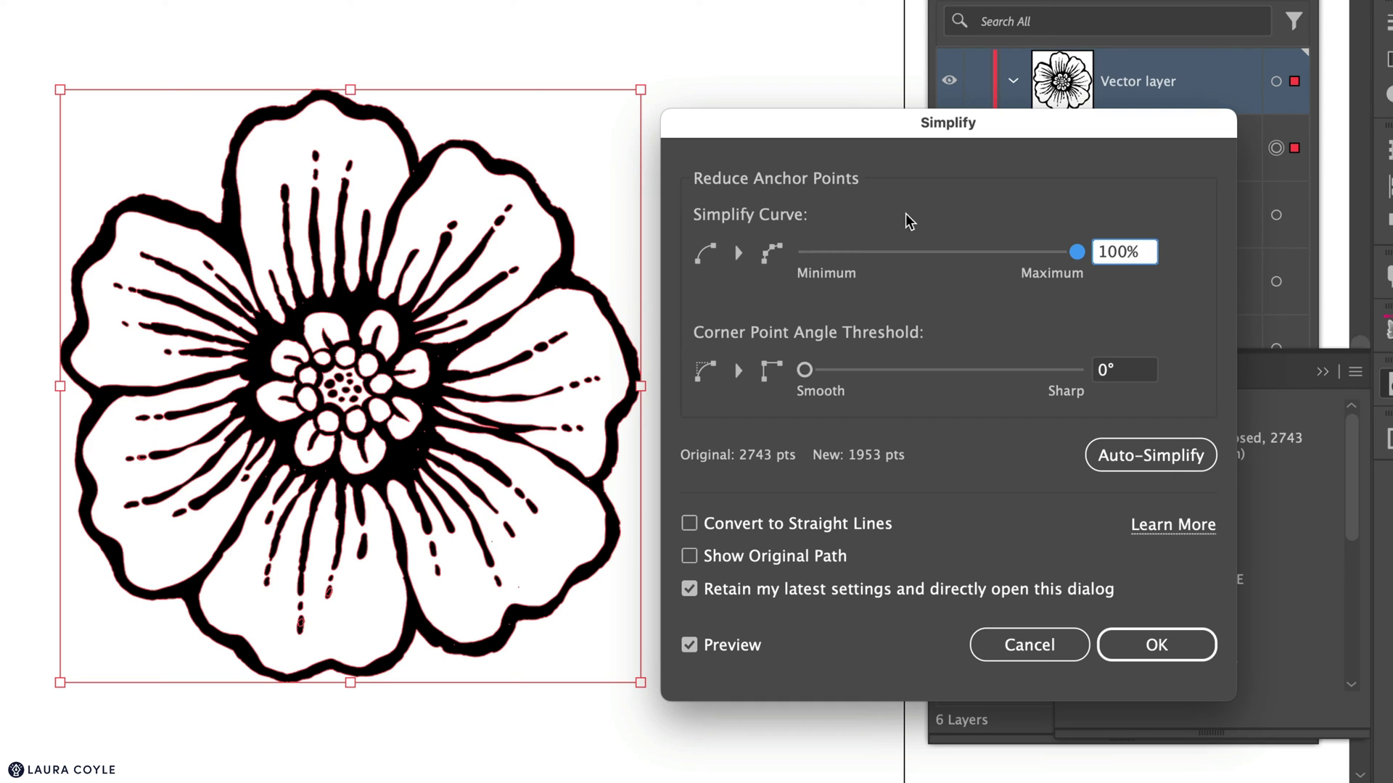
click(1013, 252)
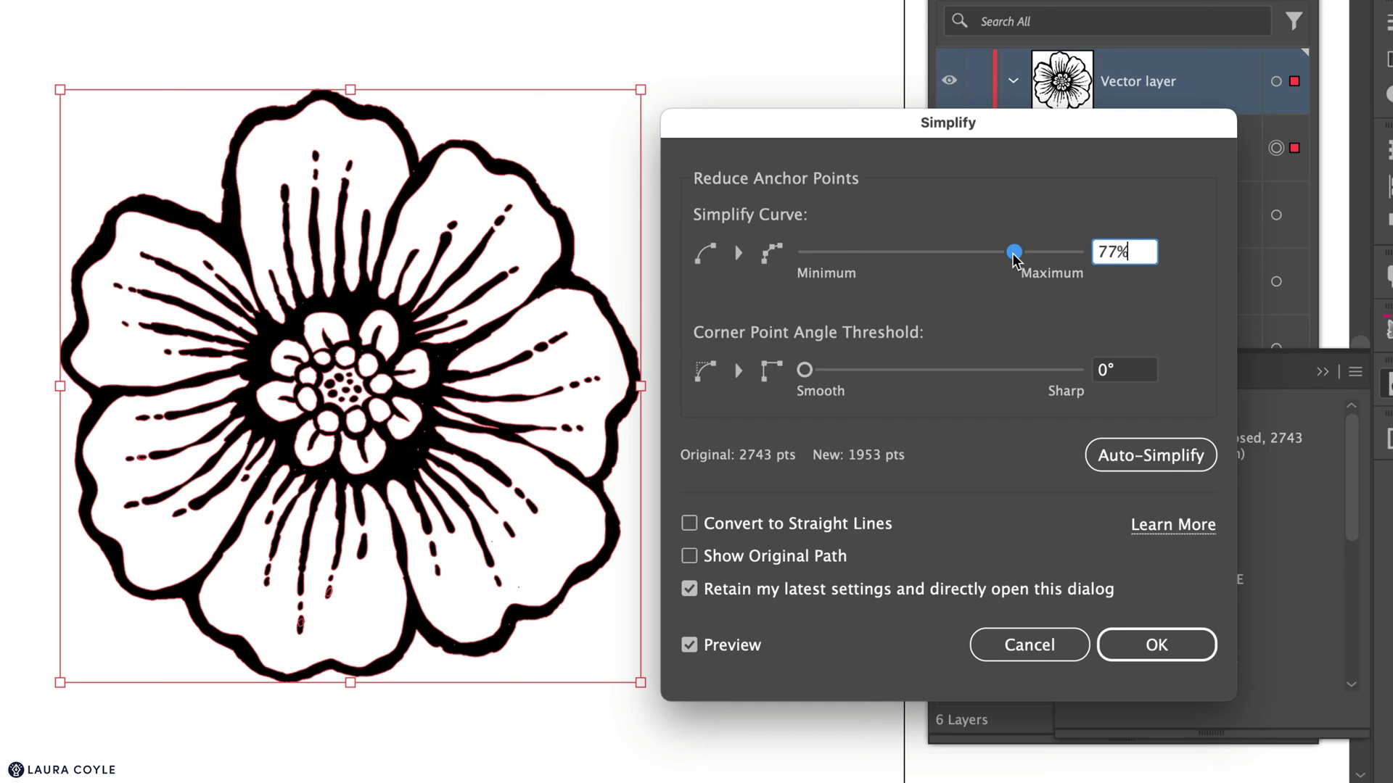
drag(1012, 254, 995, 254)
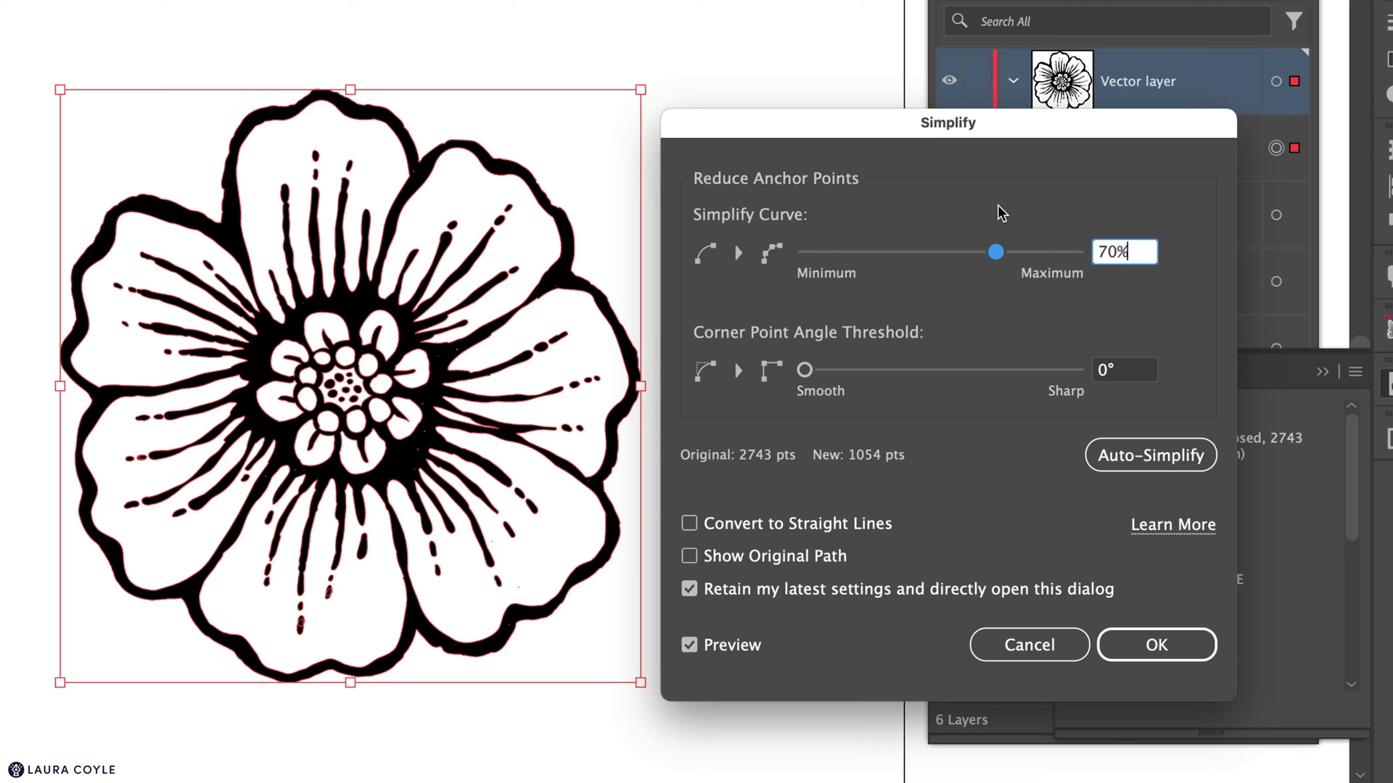
click(1158, 645)
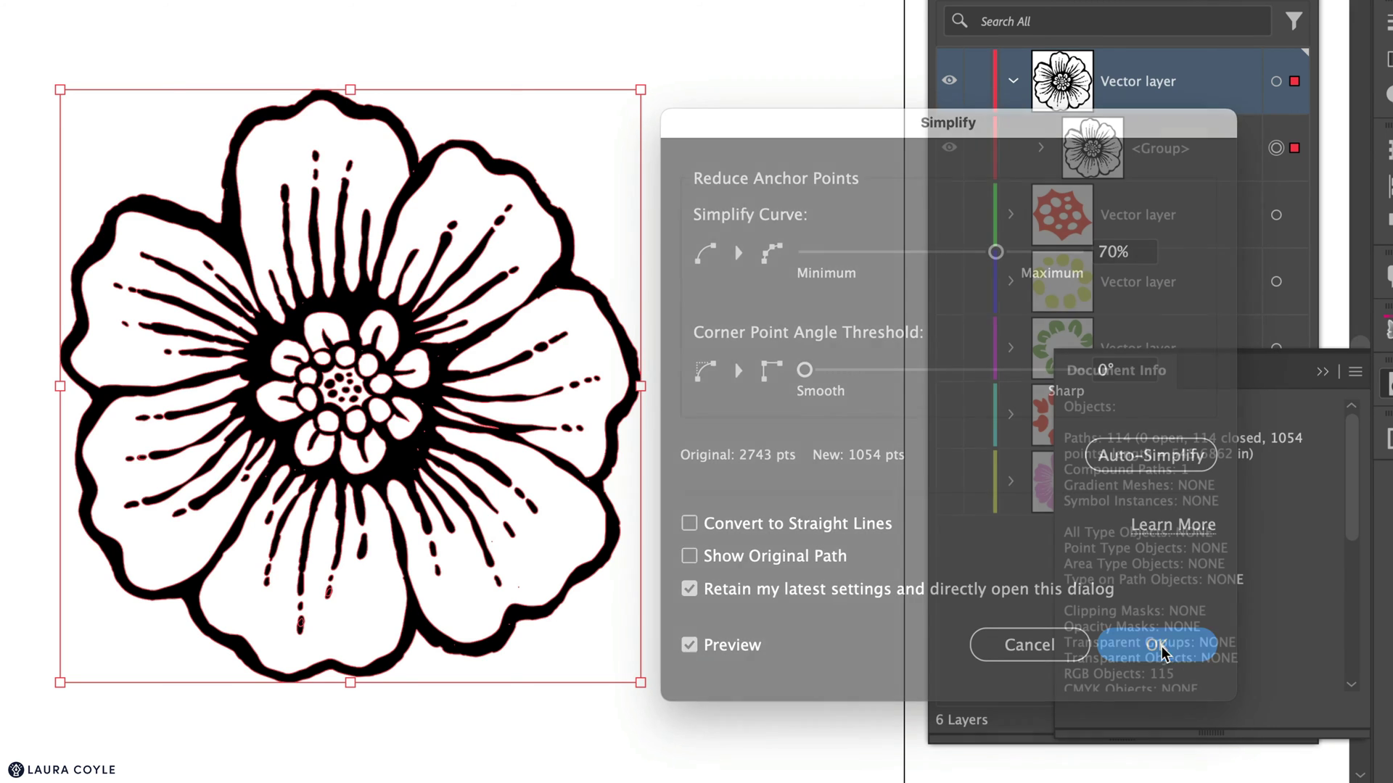
click(1322, 371)
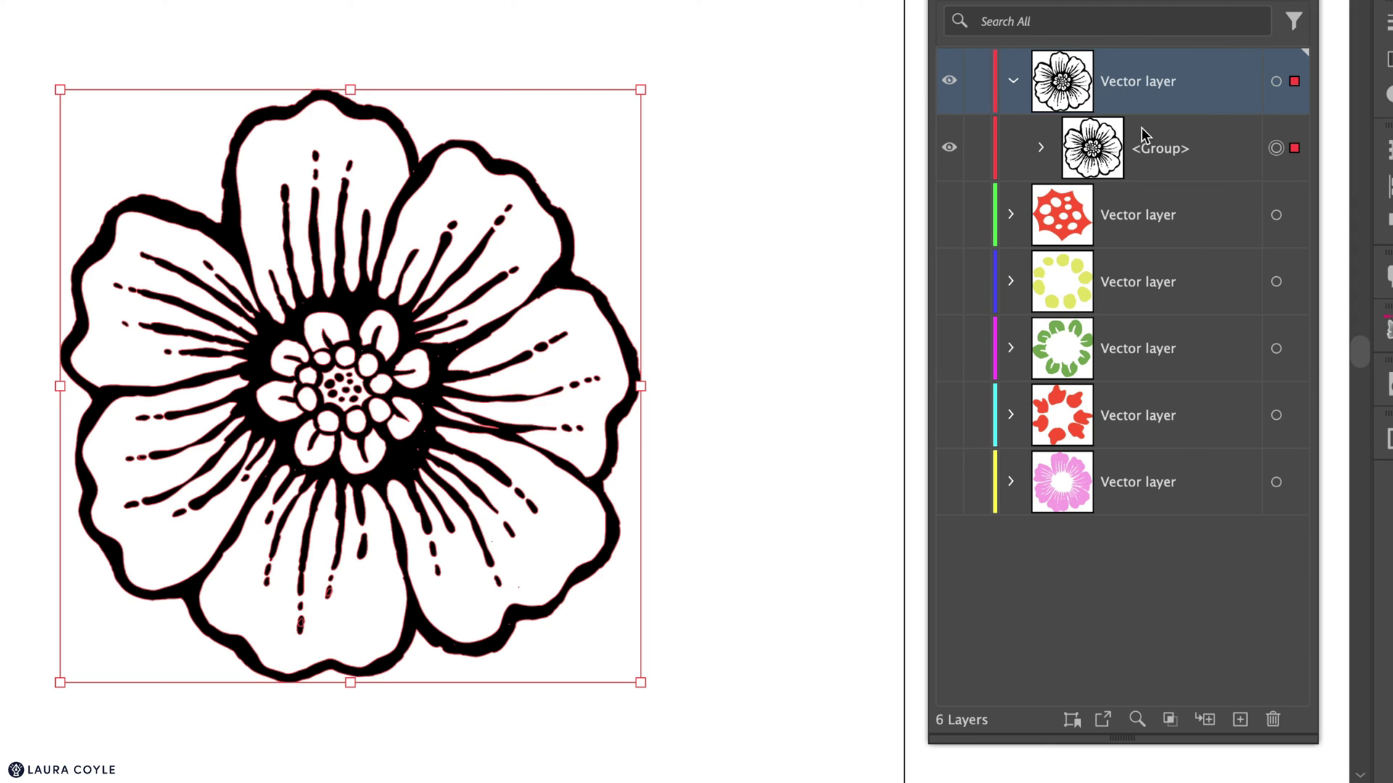
Hide the line art layer, show the red flower-center layer, and examine which objects that layer contains
click(1012, 81)
click(1010, 147)
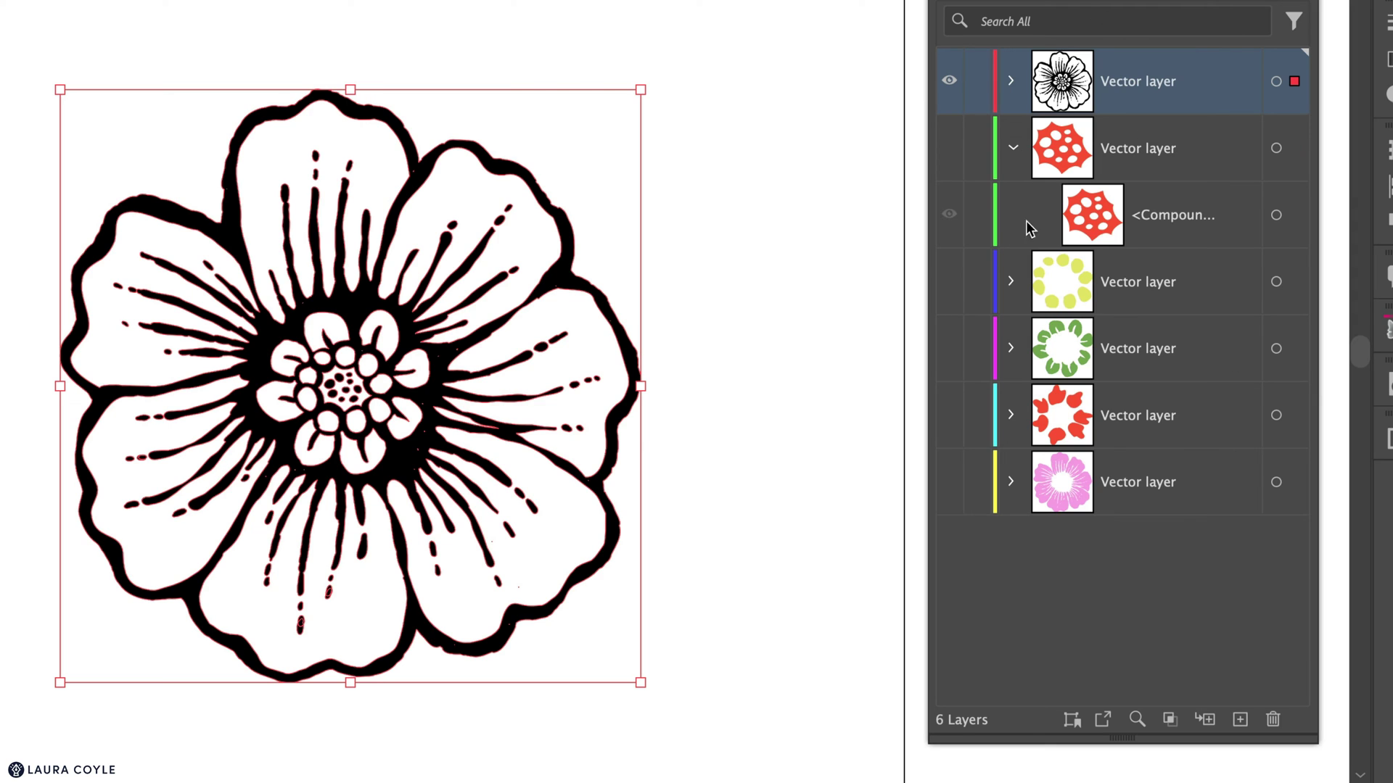
click(949, 147)
click(949, 80)
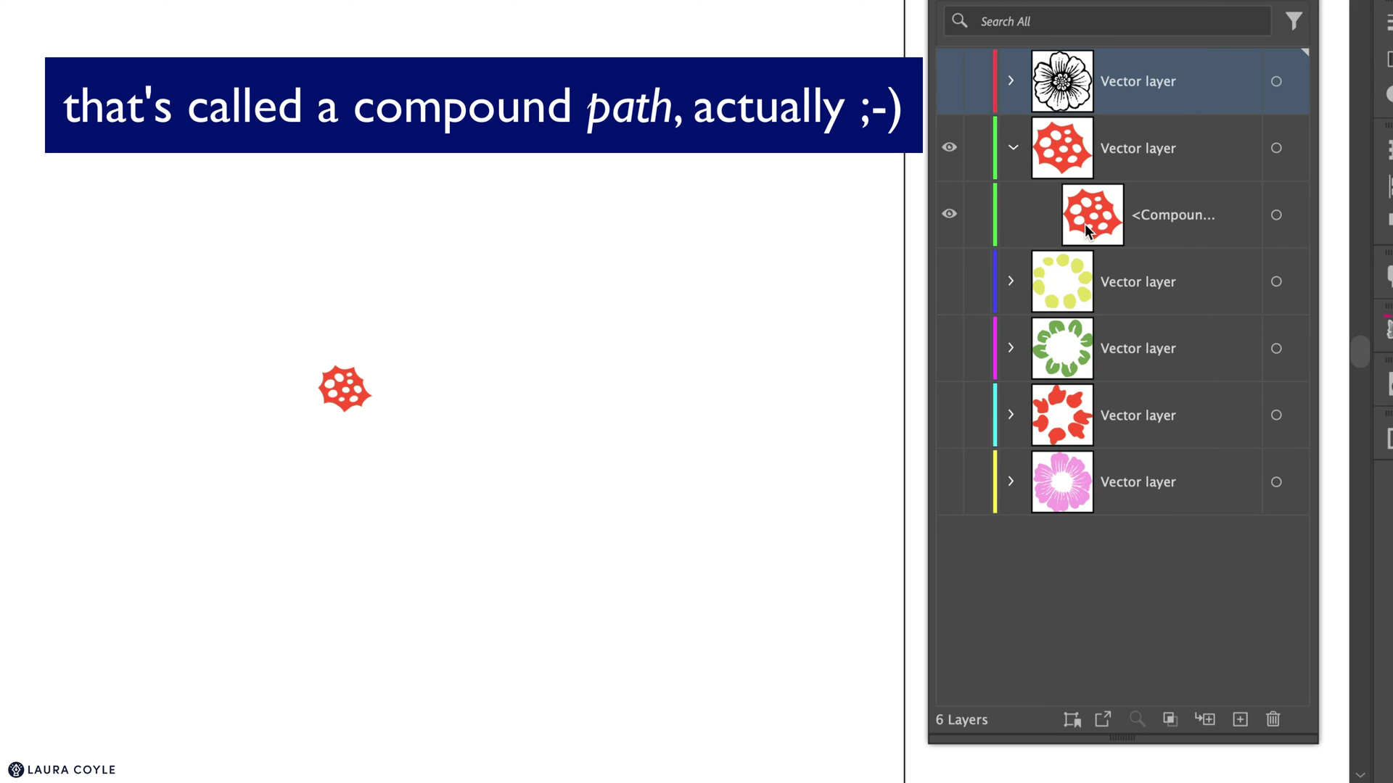
click(1018, 148)
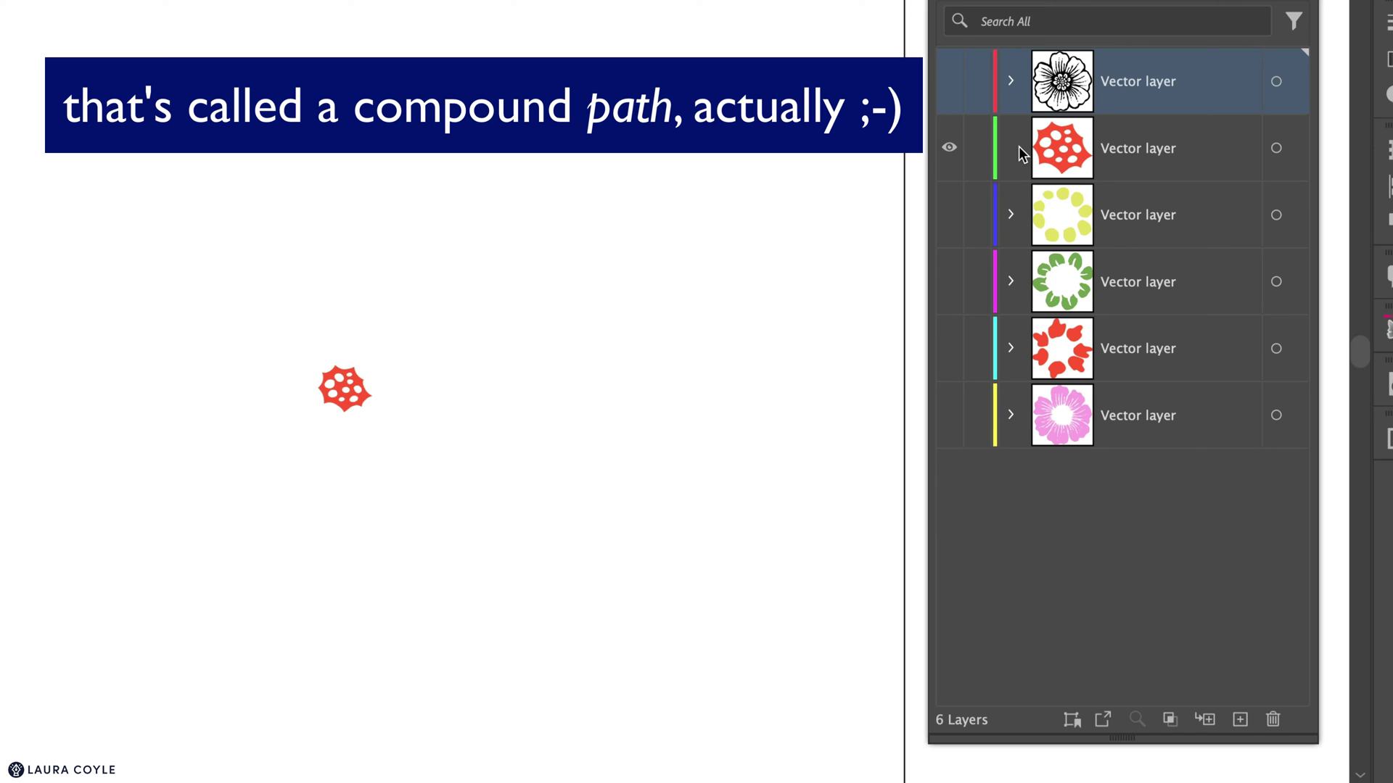
Show only the yellow-green dots layer, review its paths, and select all of its shapes
click(949, 151)
click(950, 214)
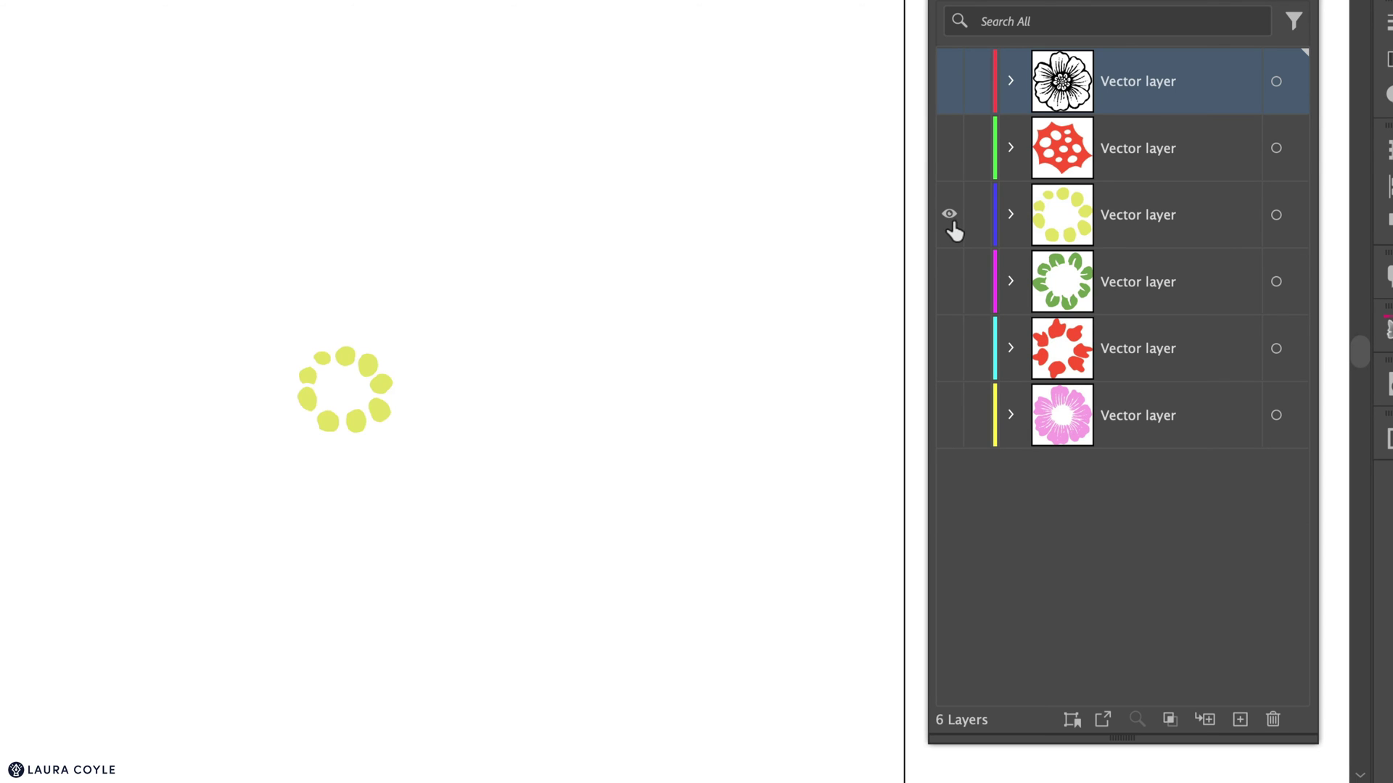
click(1010, 214)
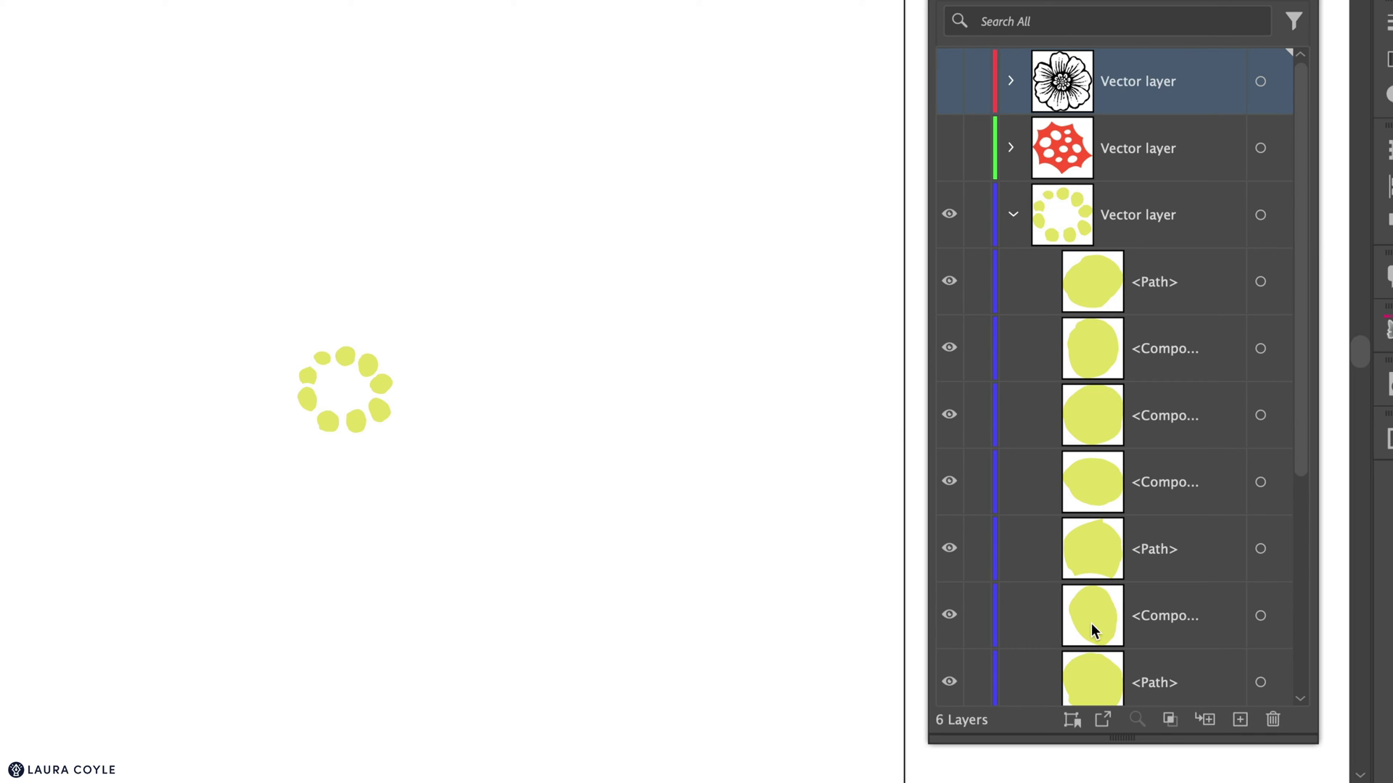
click(1013, 215)
drag(263, 332, 460, 461)
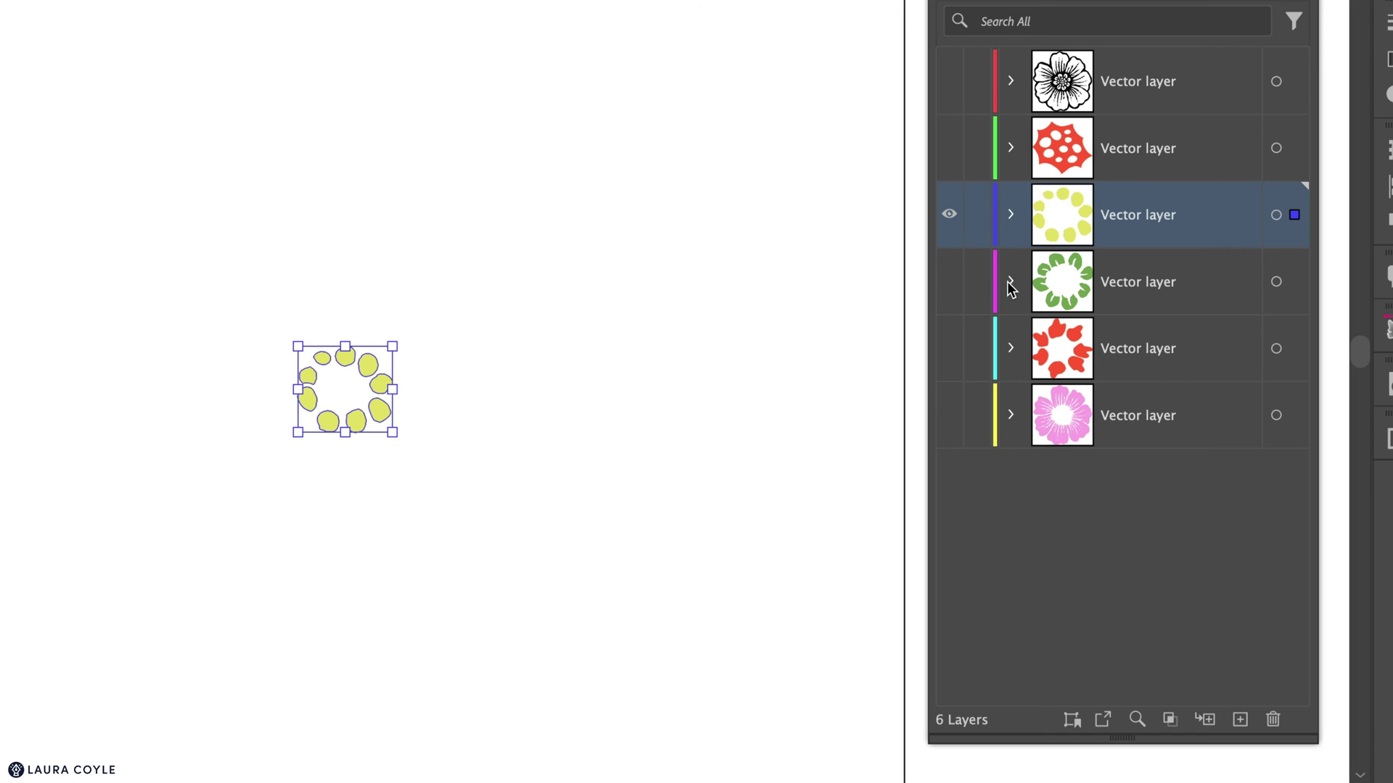
Show only the green inner-petal layer and examine the separate paths it contains
click(948, 281)
click(949, 214)
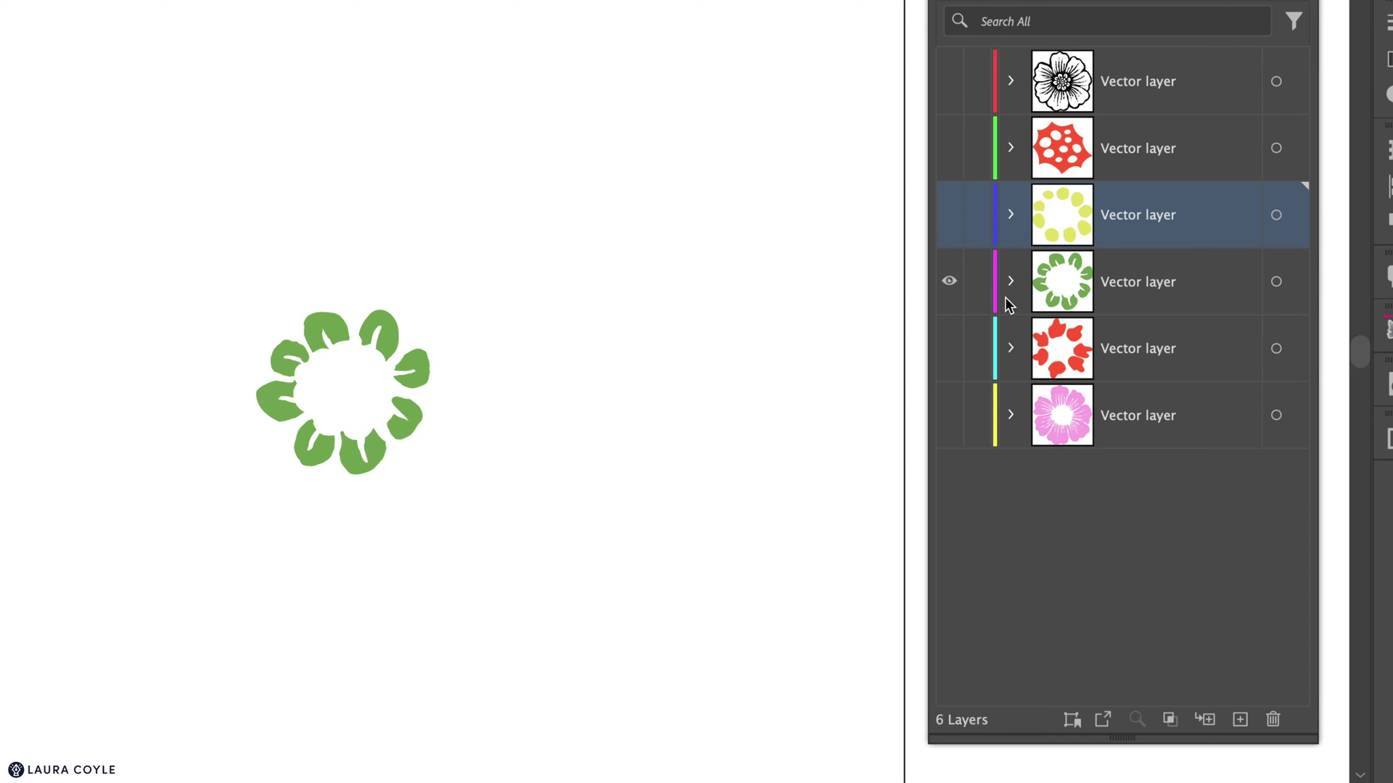
click(1012, 280)
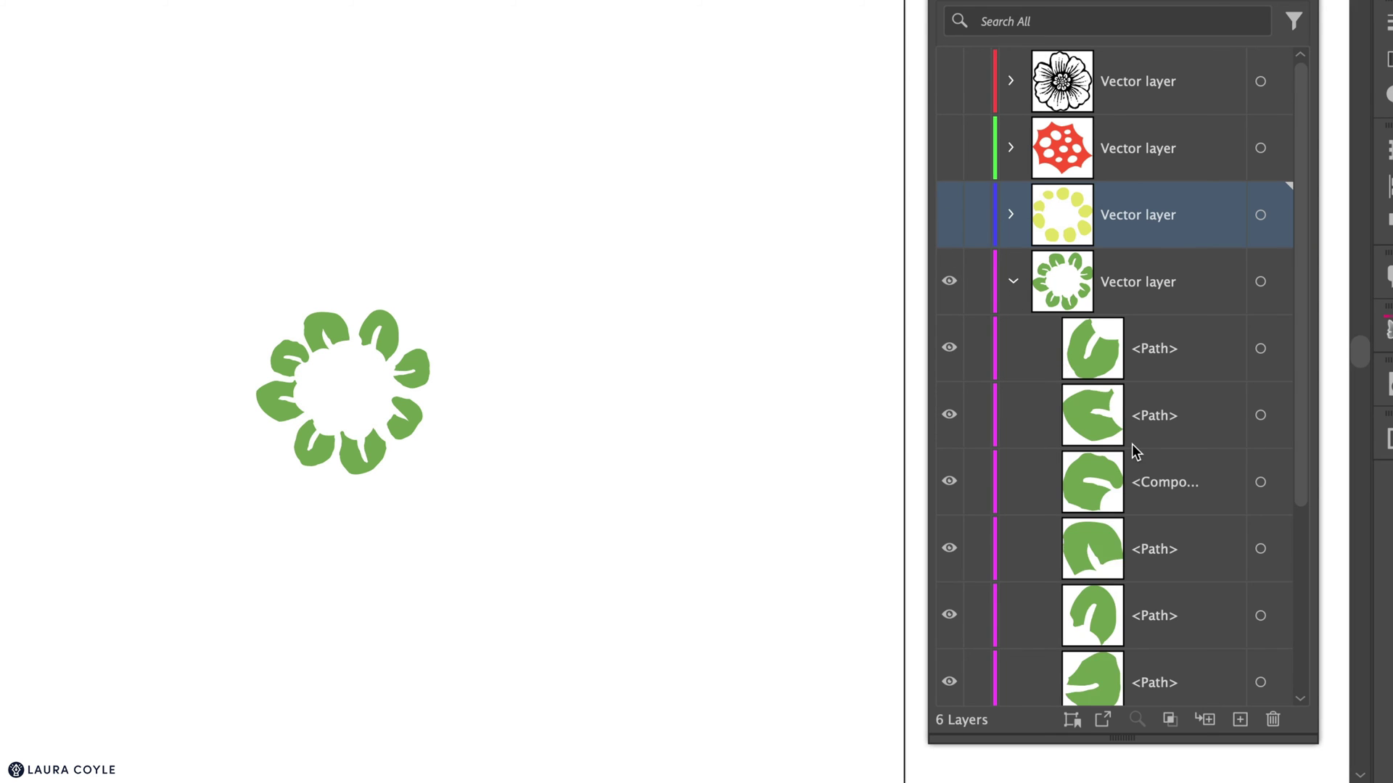
scroll(1129, 440, down, 3)
scroll(1130, 440, down, 1)
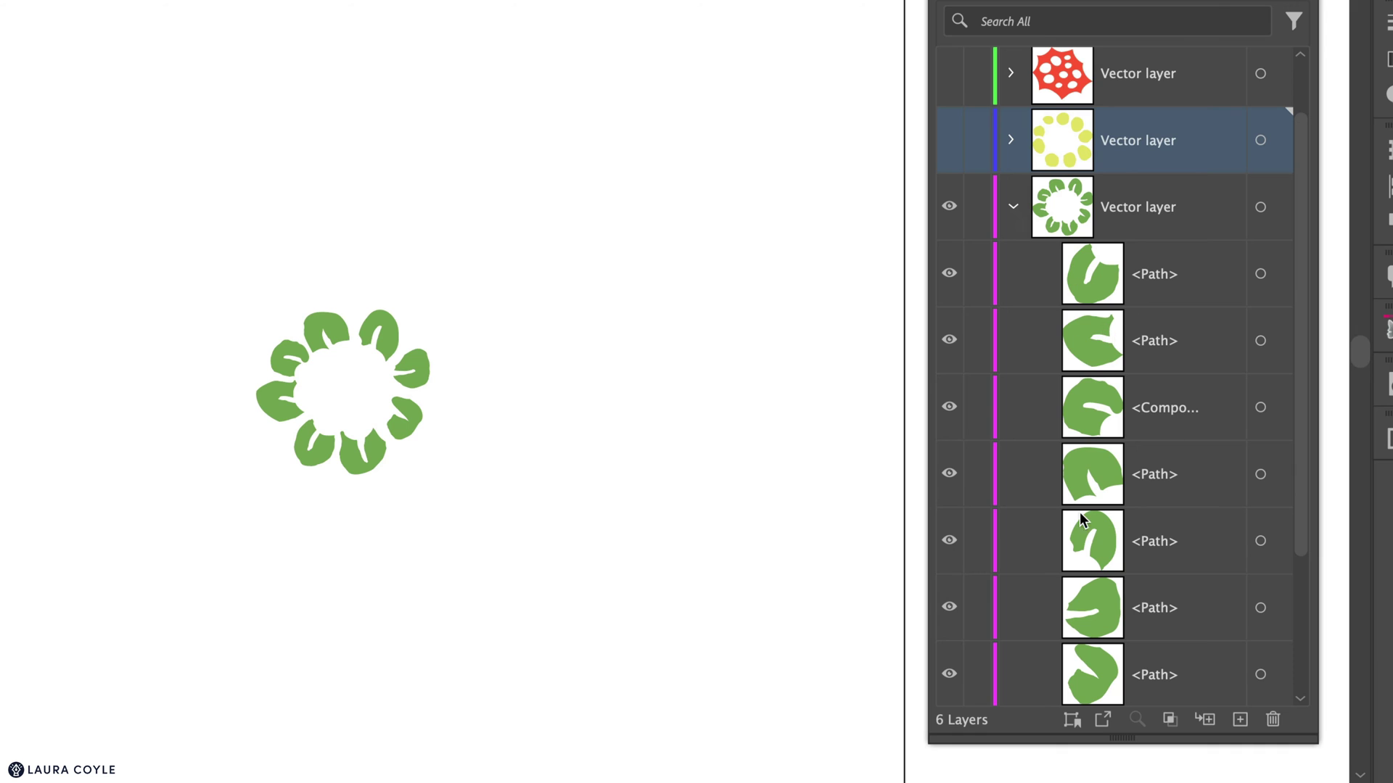
click(1013, 208)
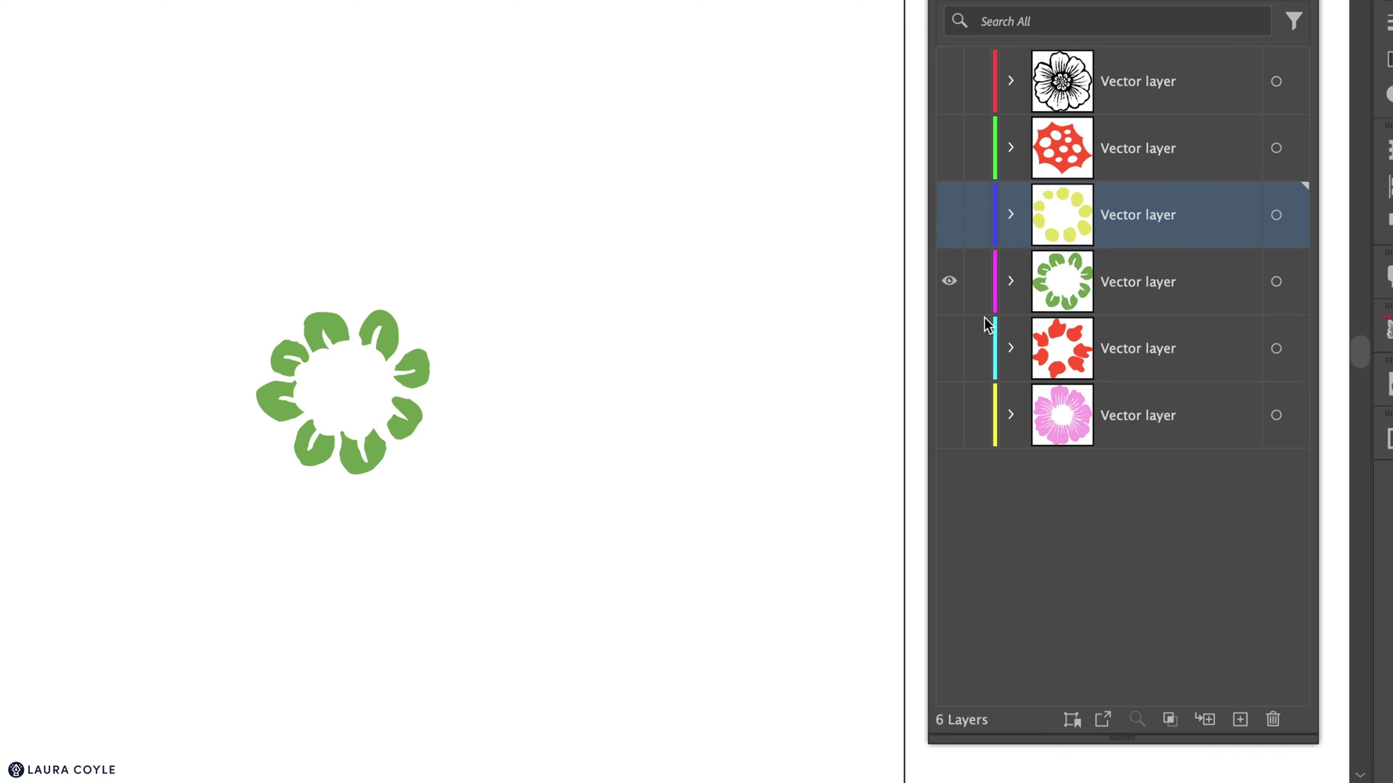
Show only the layer of large red petal accents and examine the paths inside it
click(948, 279)
click(947, 348)
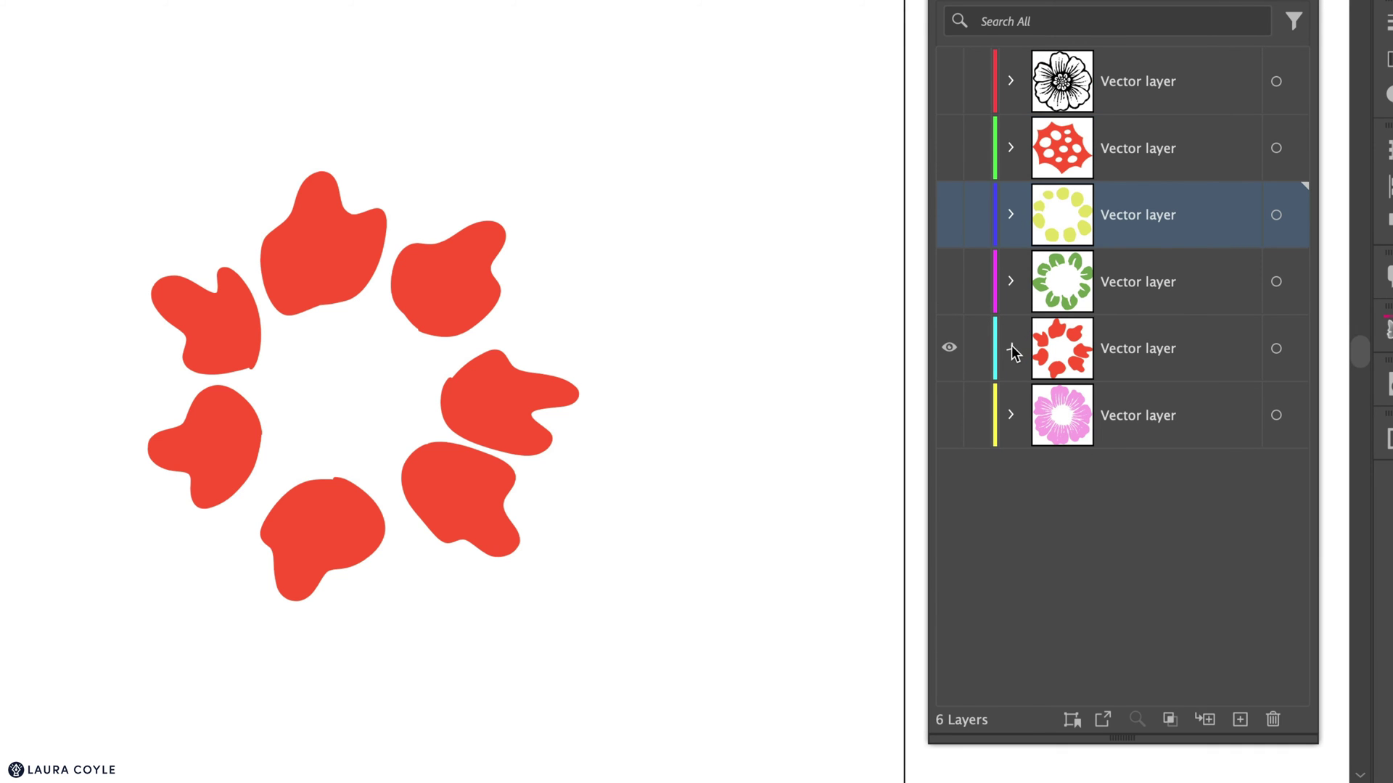
click(1012, 353)
scroll(1150, 389, down, 3)
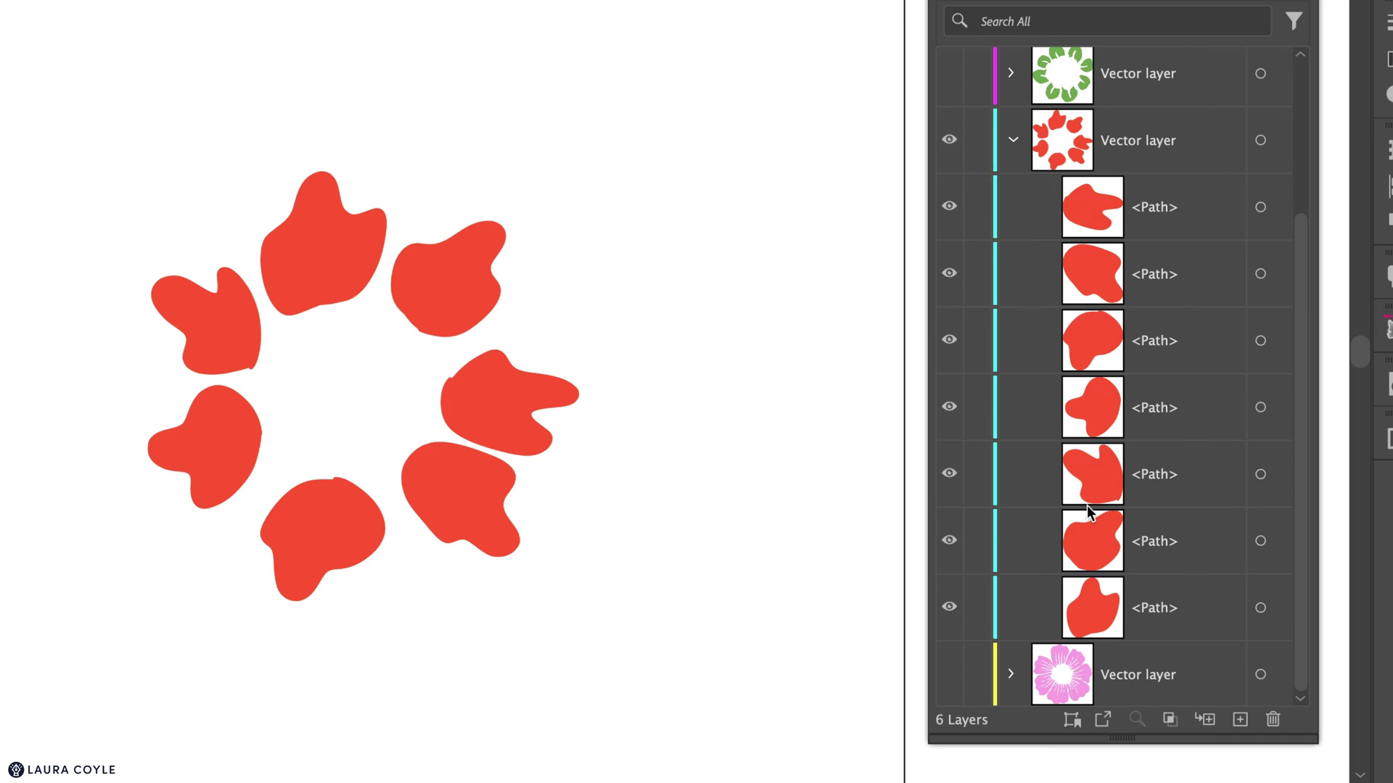
click(1014, 143)
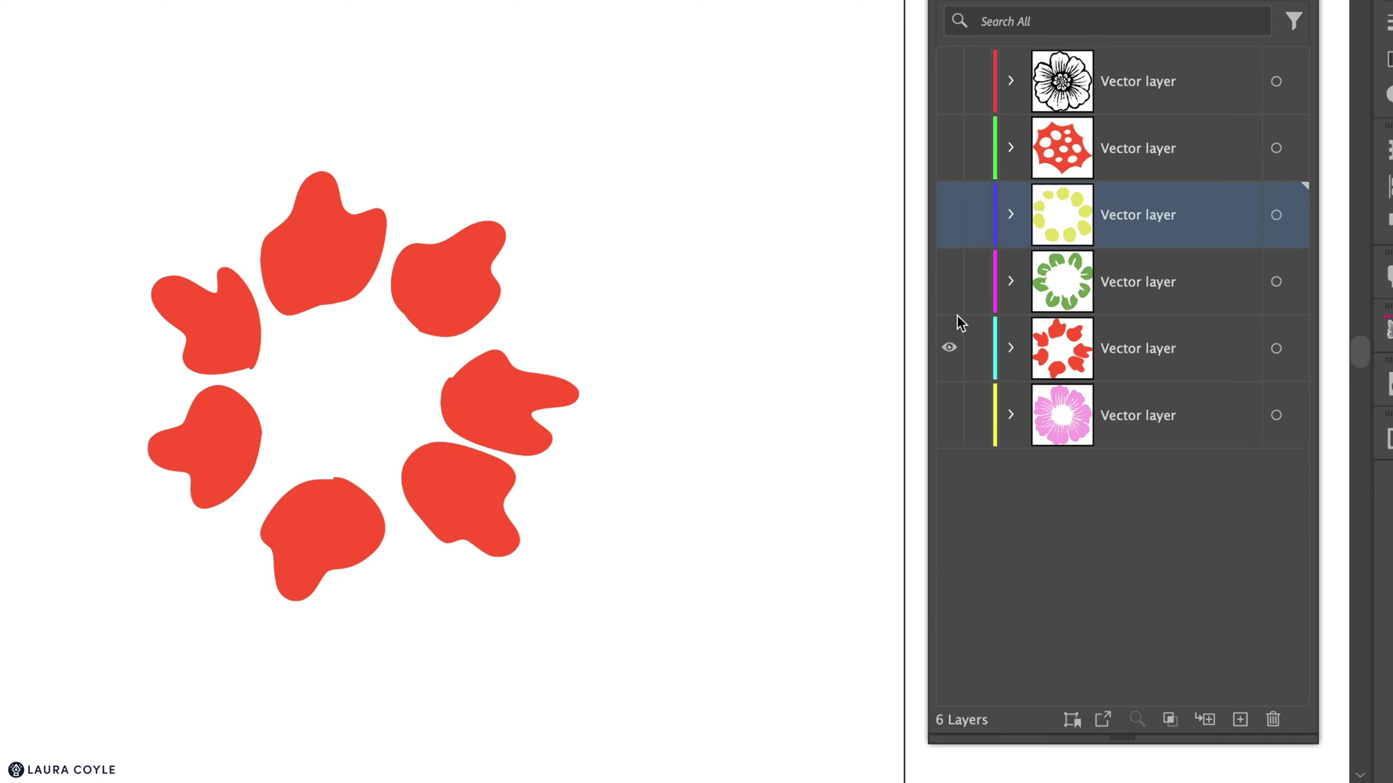
Show only the pink petal layer, review its contents, and select the thin sliver path above the compound paths
click(949, 348)
click(949, 414)
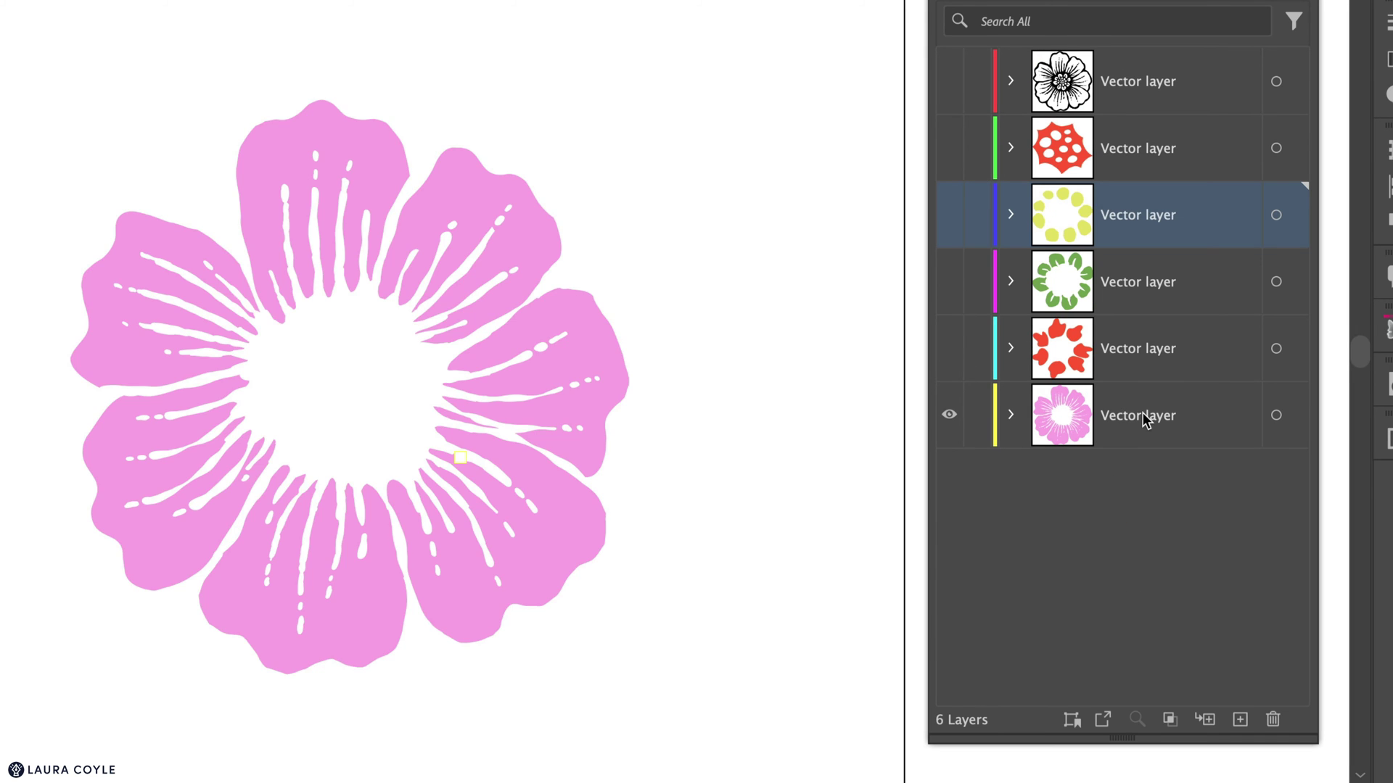
click(1010, 416)
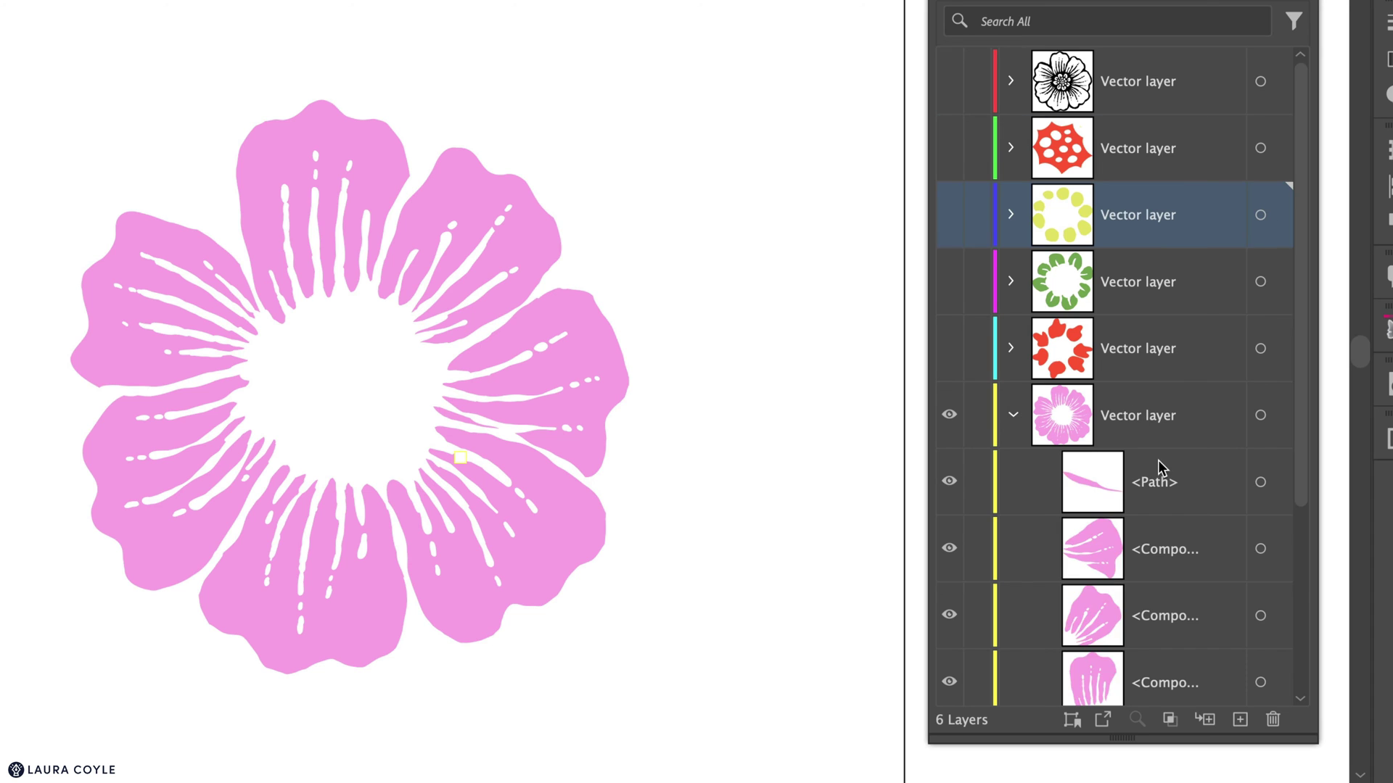
scroll(1158, 464, down, 4)
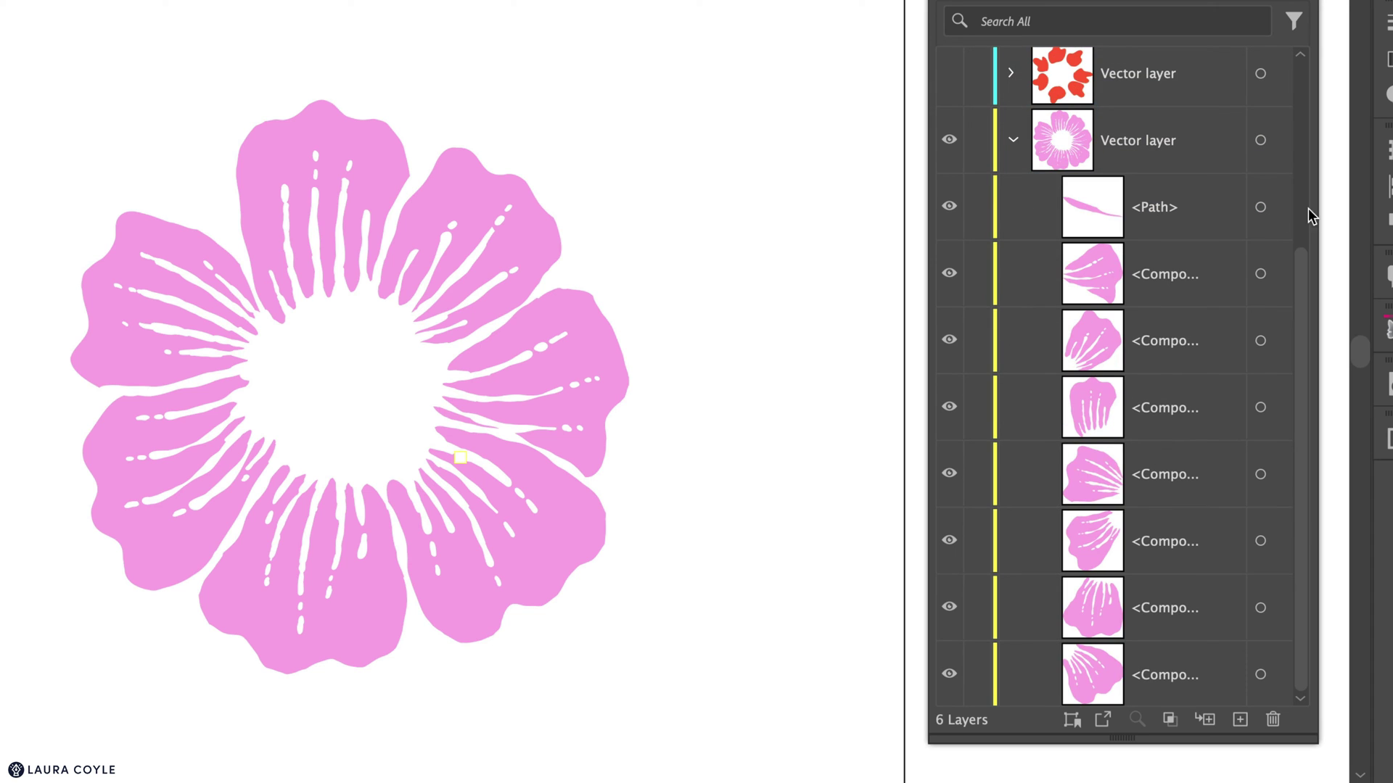
click(1277, 208)
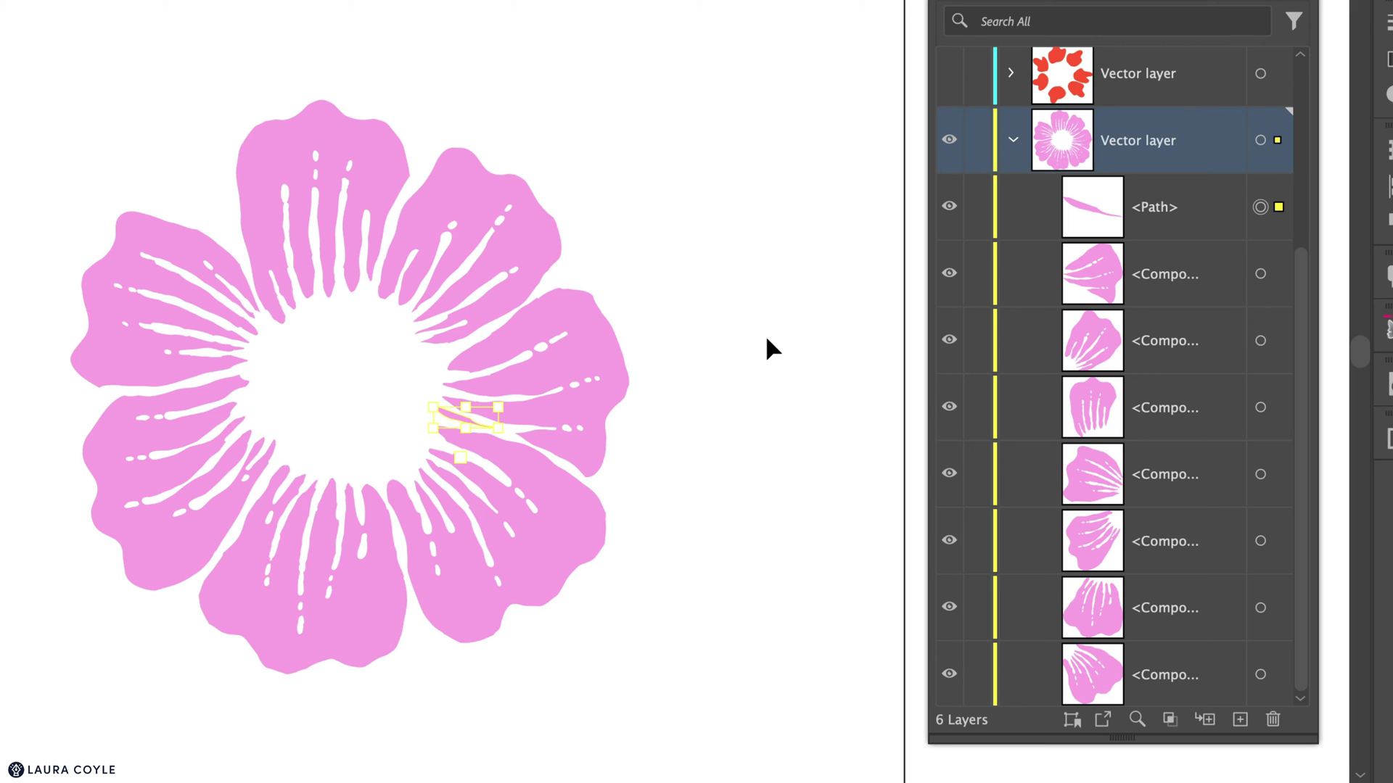
Collapse the pink petal layer's contents and select all of its artwork
scroll(1179, 439, up, 4)
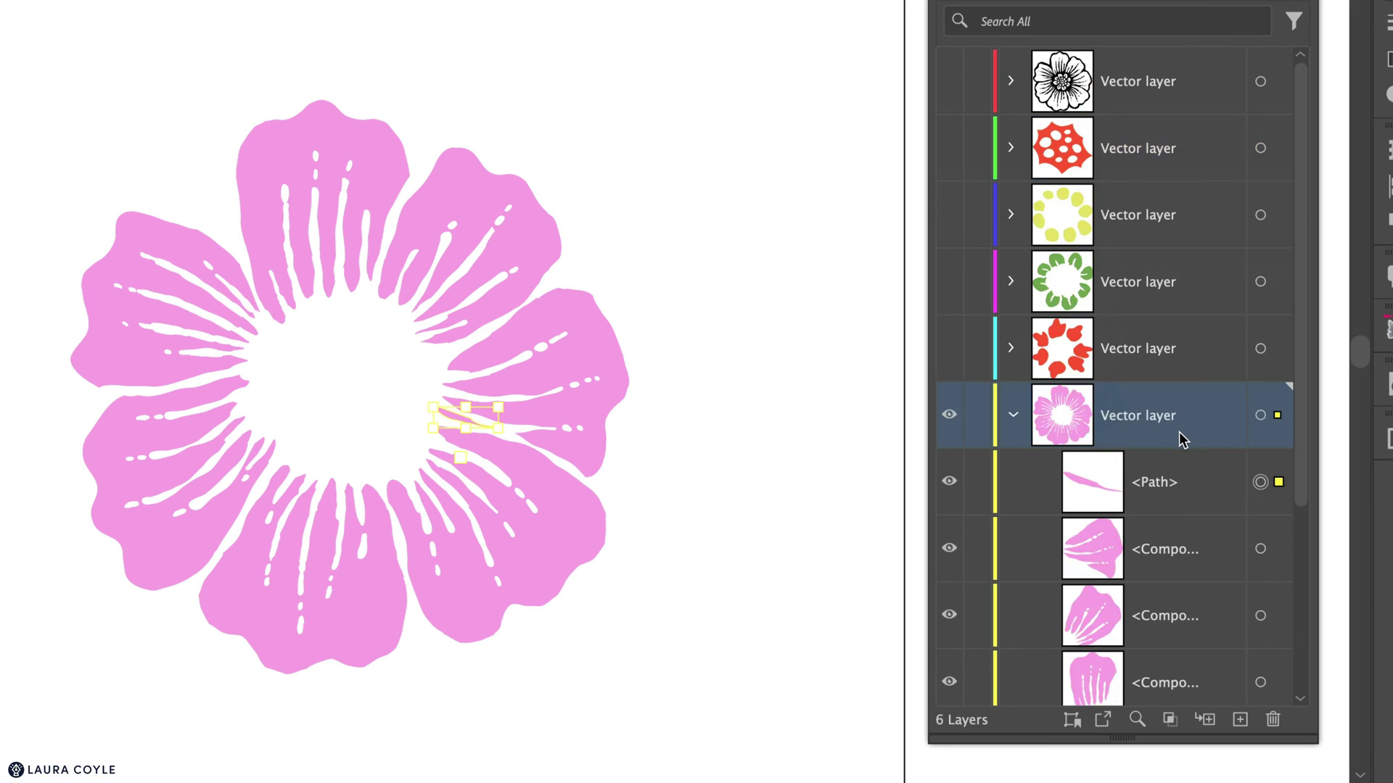
click(1011, 415)
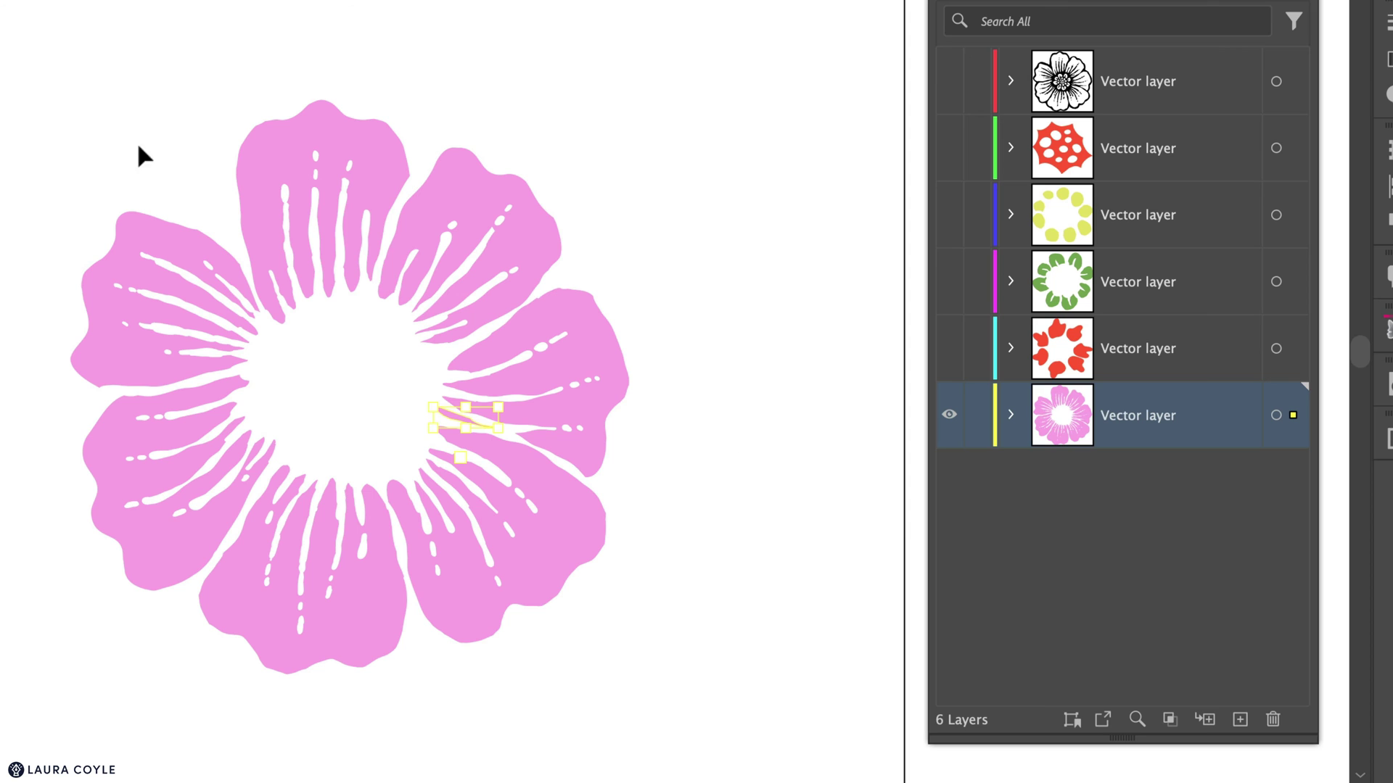
drag(4, 90, 704, 705)
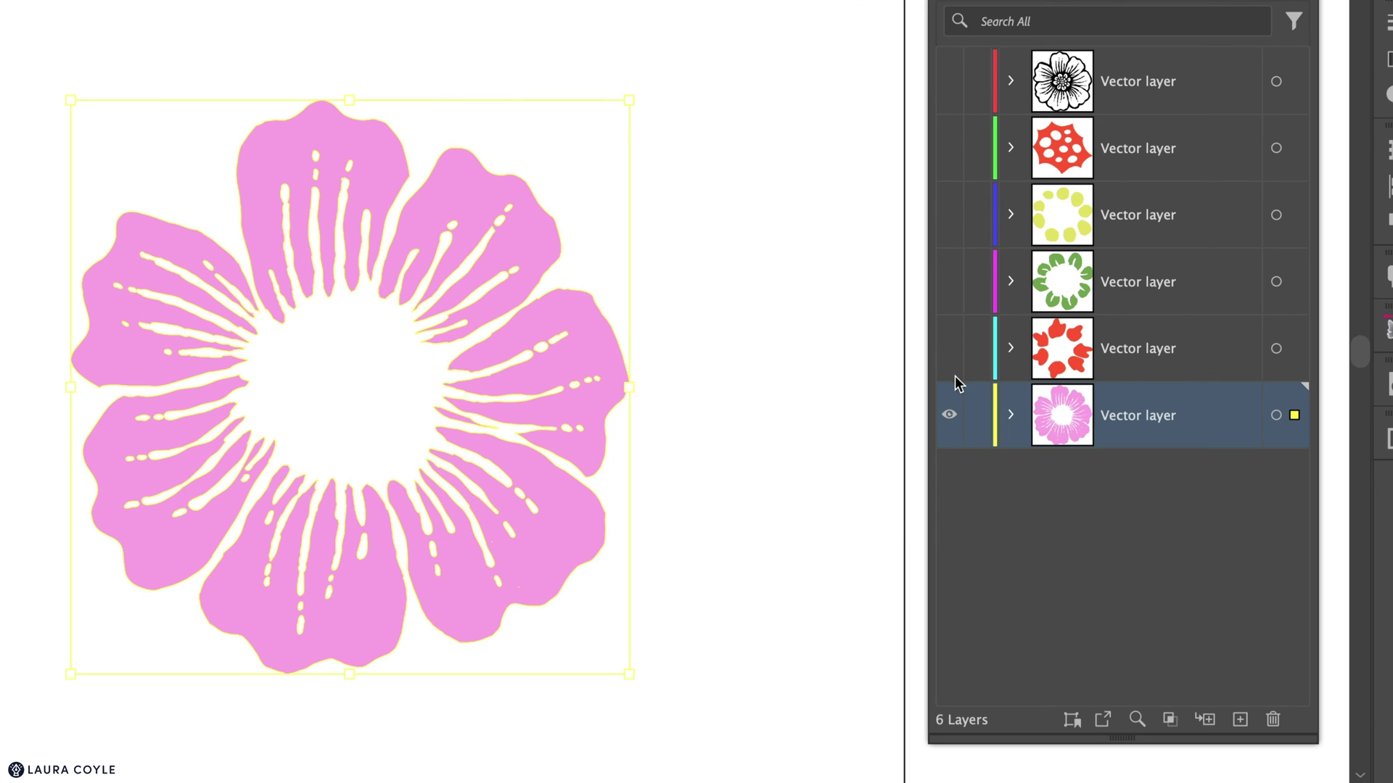
Show the red petal accents layer in place of the pink one and select all of its shapes
click(949, 414)
click(950, 350)
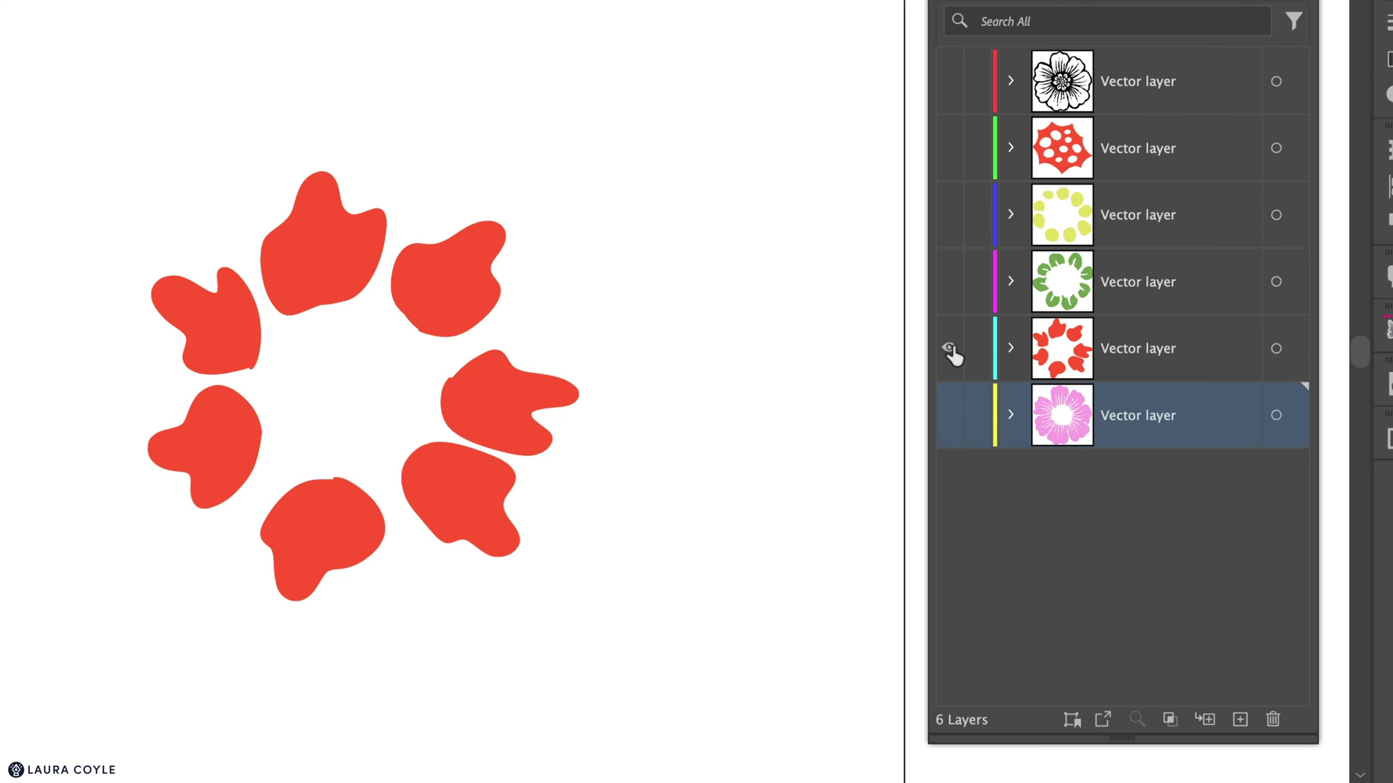
click(1294, 351)
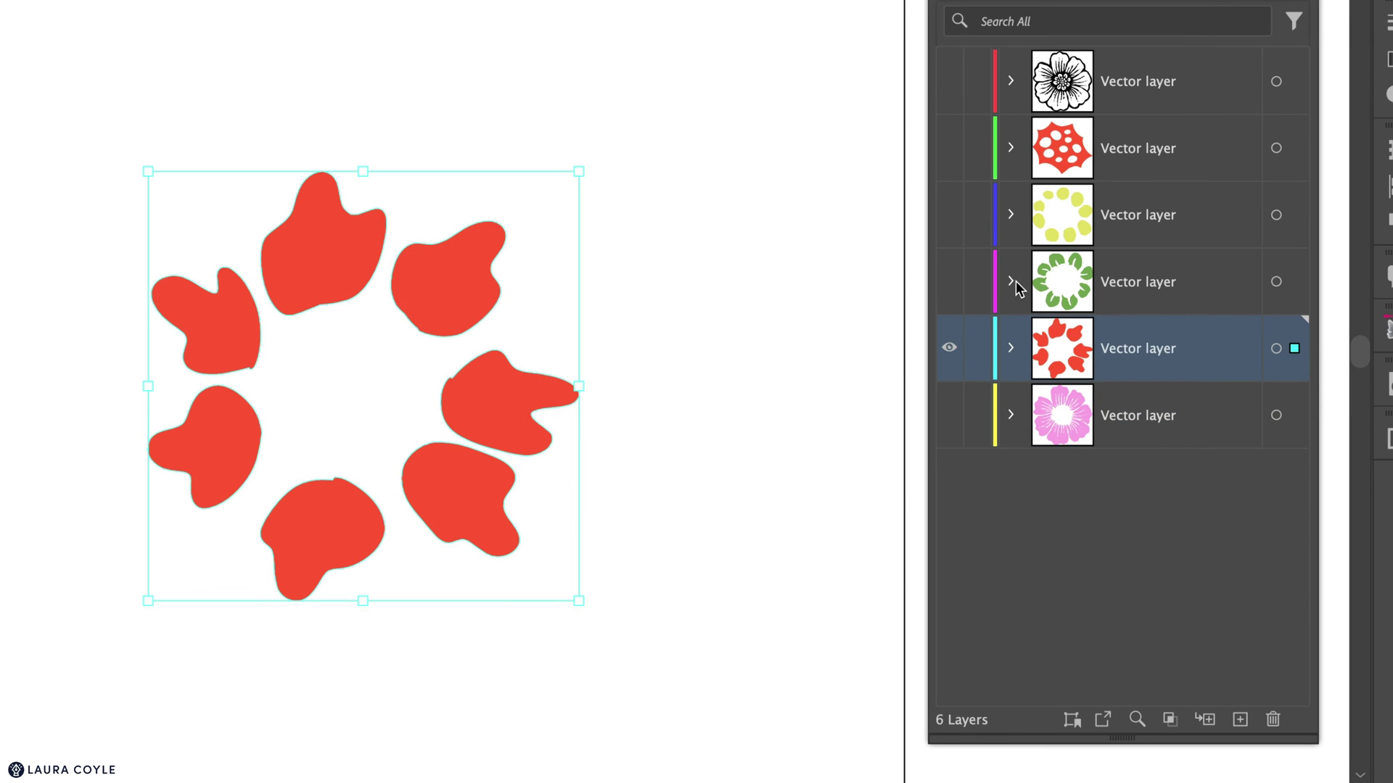
Show the green inner-petal layer in place of the red accents and select all of its shapes
click(949, 347)
click(945, 287)
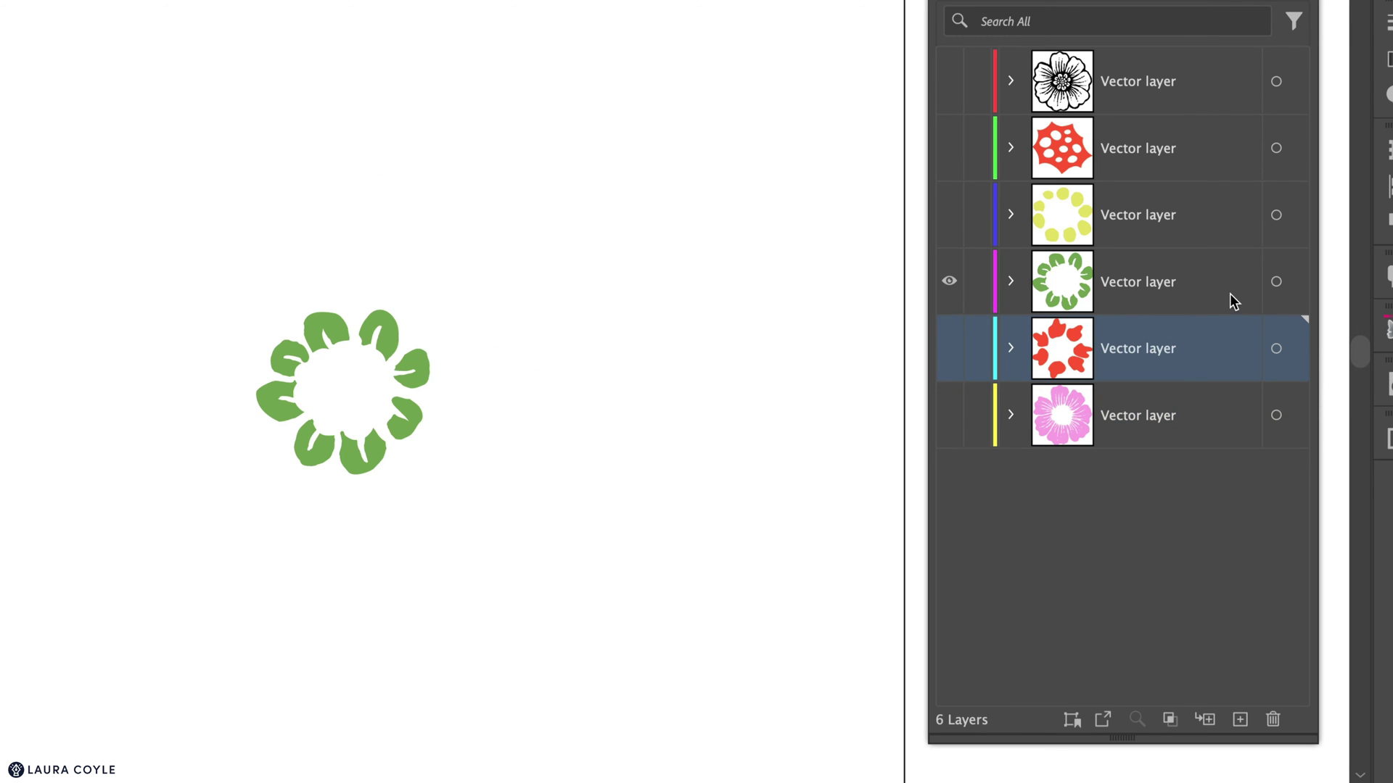
click(1294, 283)
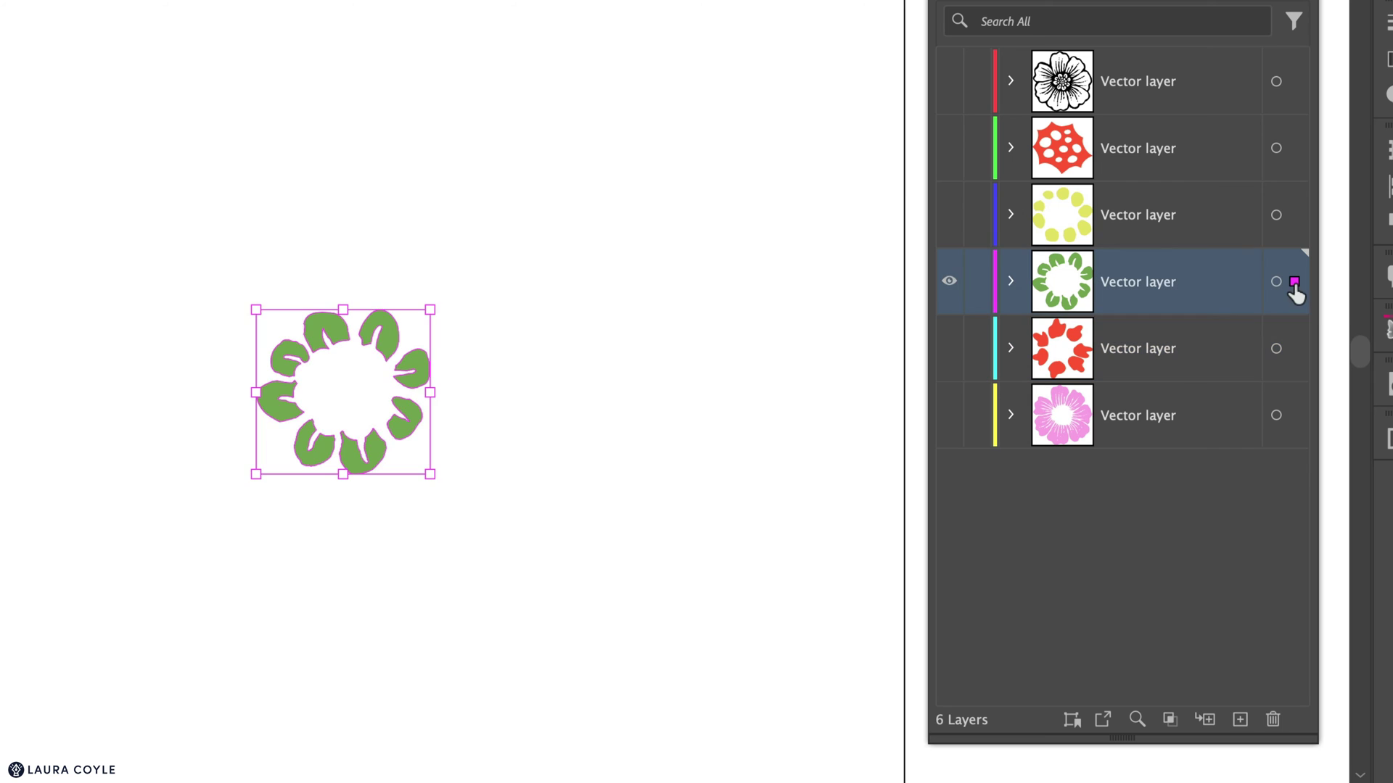
Hide the green inner-petal layer and check the contents of the yellow dots and red flower-center layers
click(949, 281)
click(1012, 214)
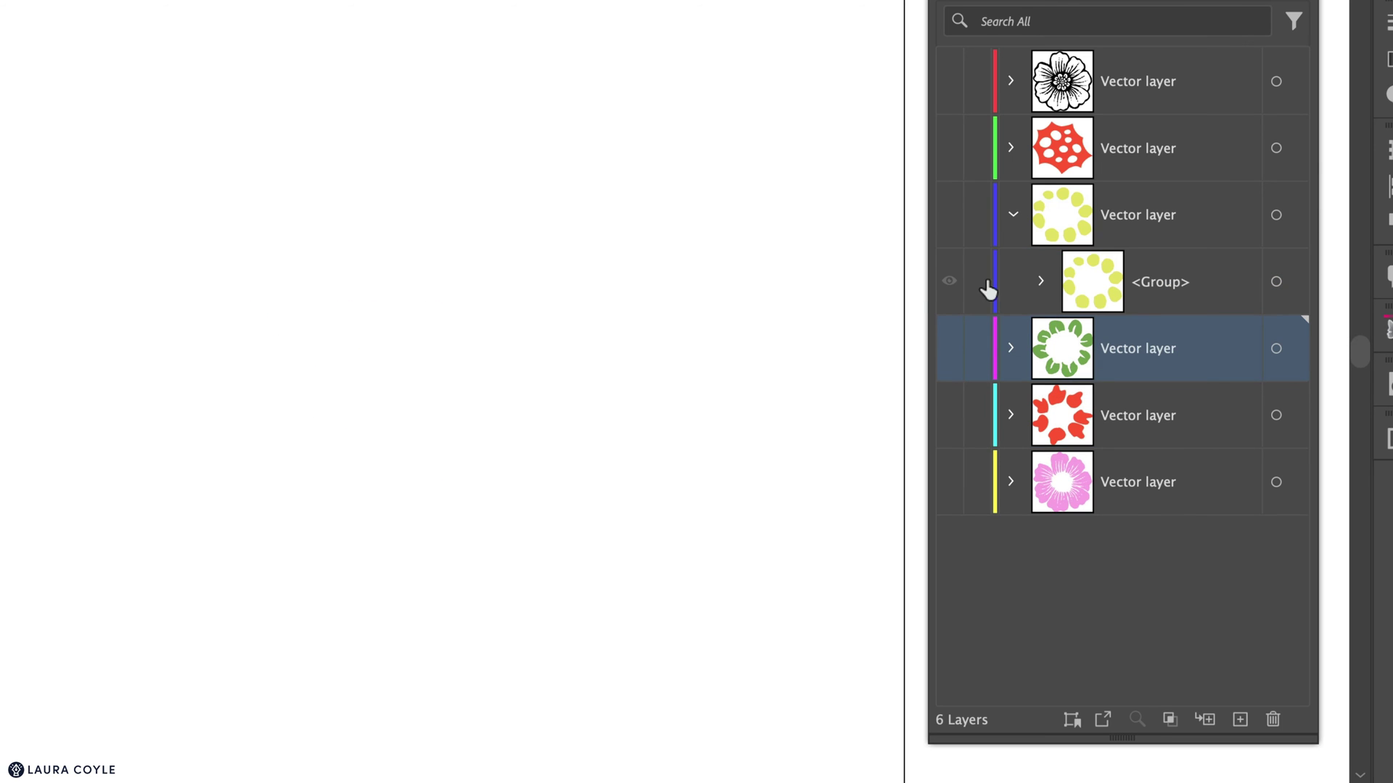
click(1008, 148)
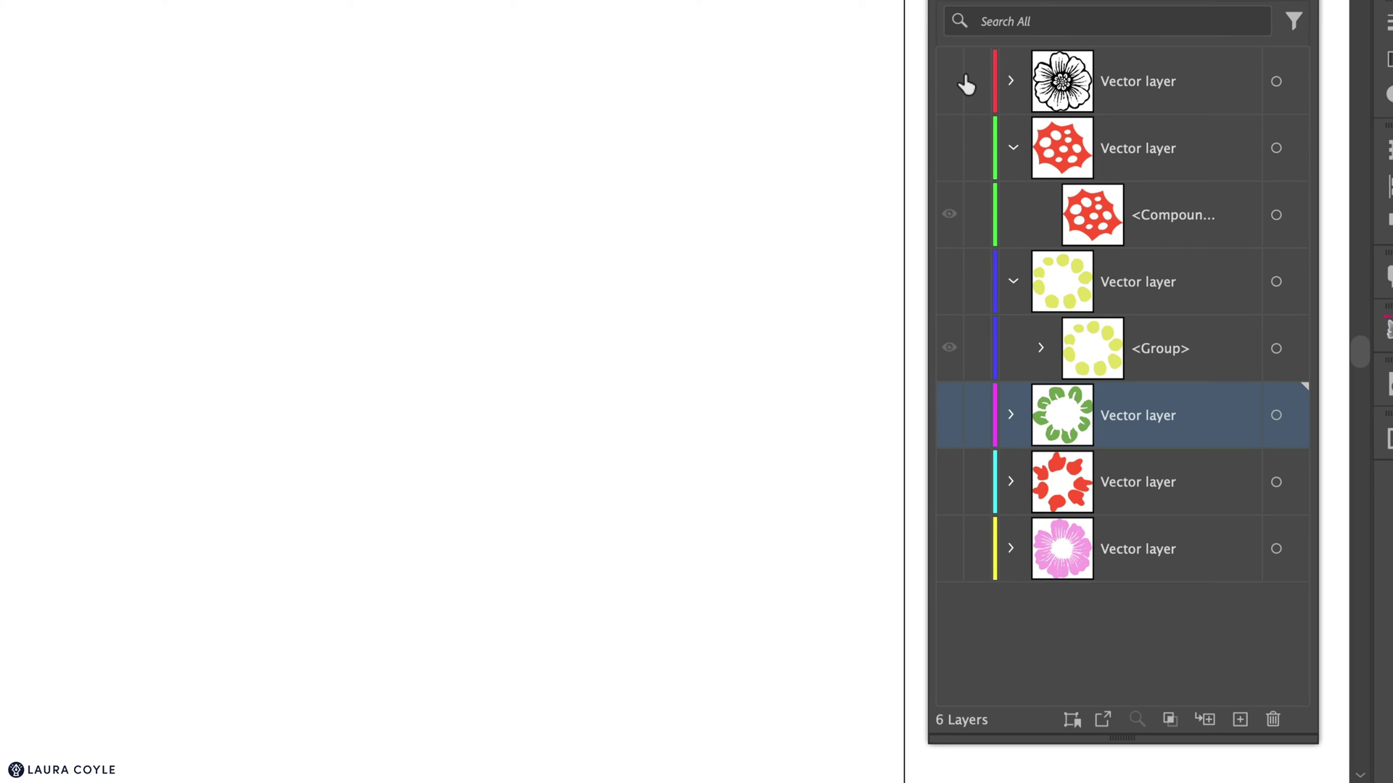
Make all six flower layers visible and collapse the red center and yellow dots layers
drag(952, 87, 966, 600)
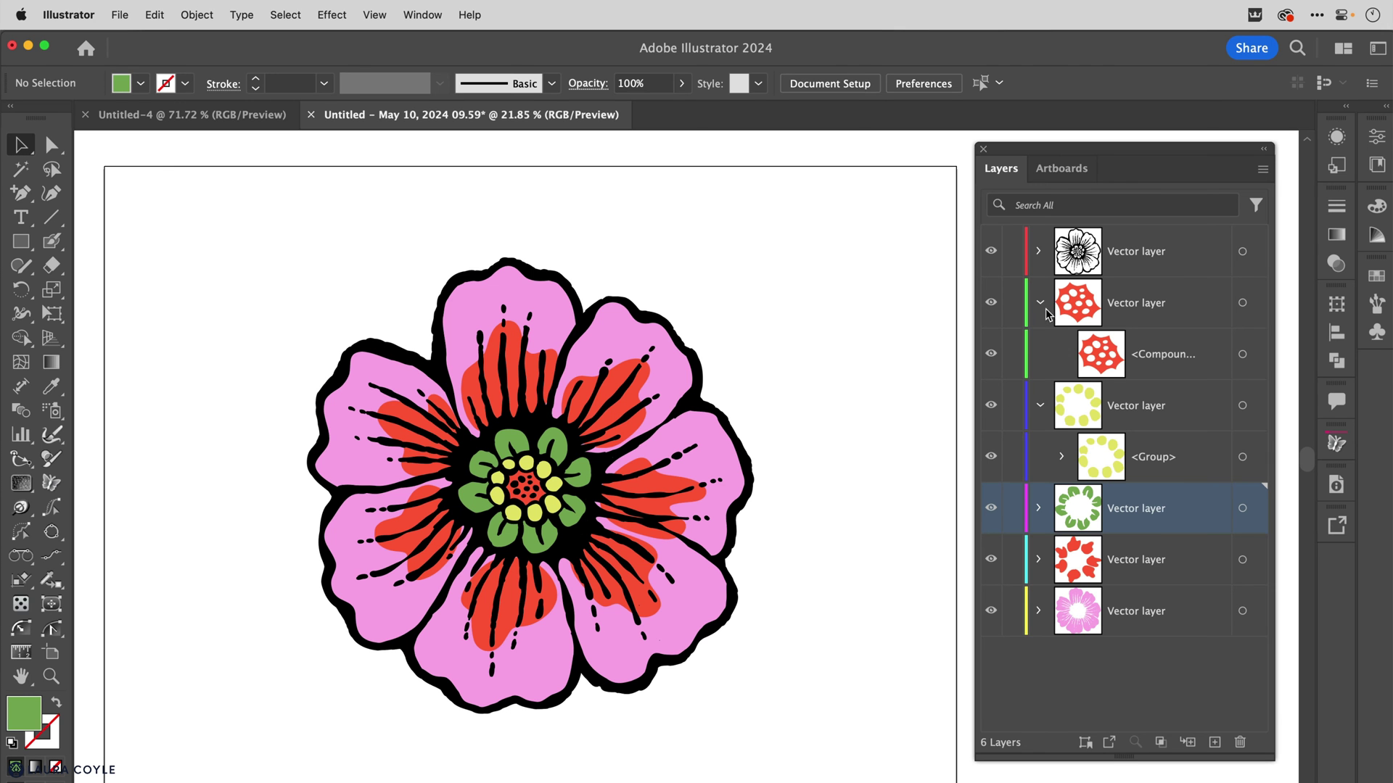
click(1013, 148)
click(1041, 354)
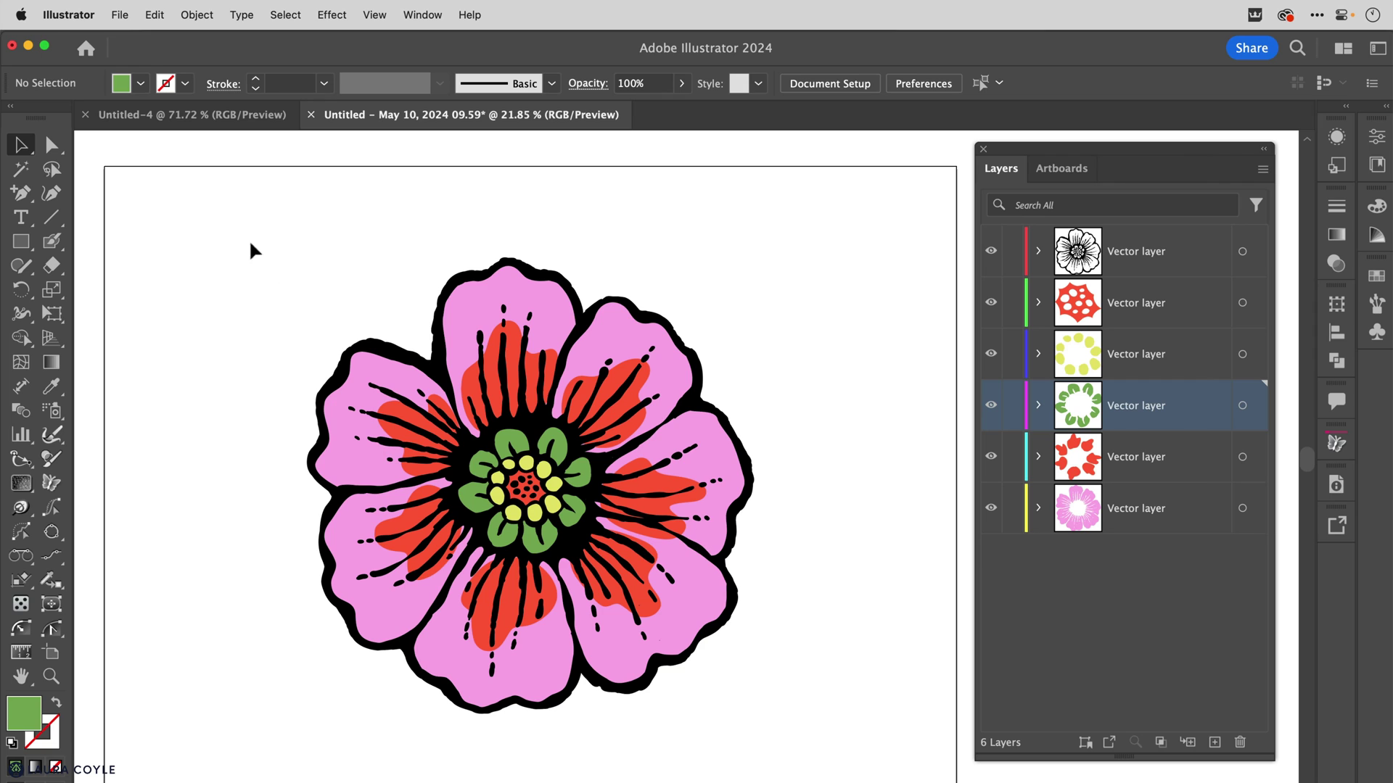
Group all of the flower's artwork into one group and expand the layer that holds it
drag(250, 243, 829, 702)
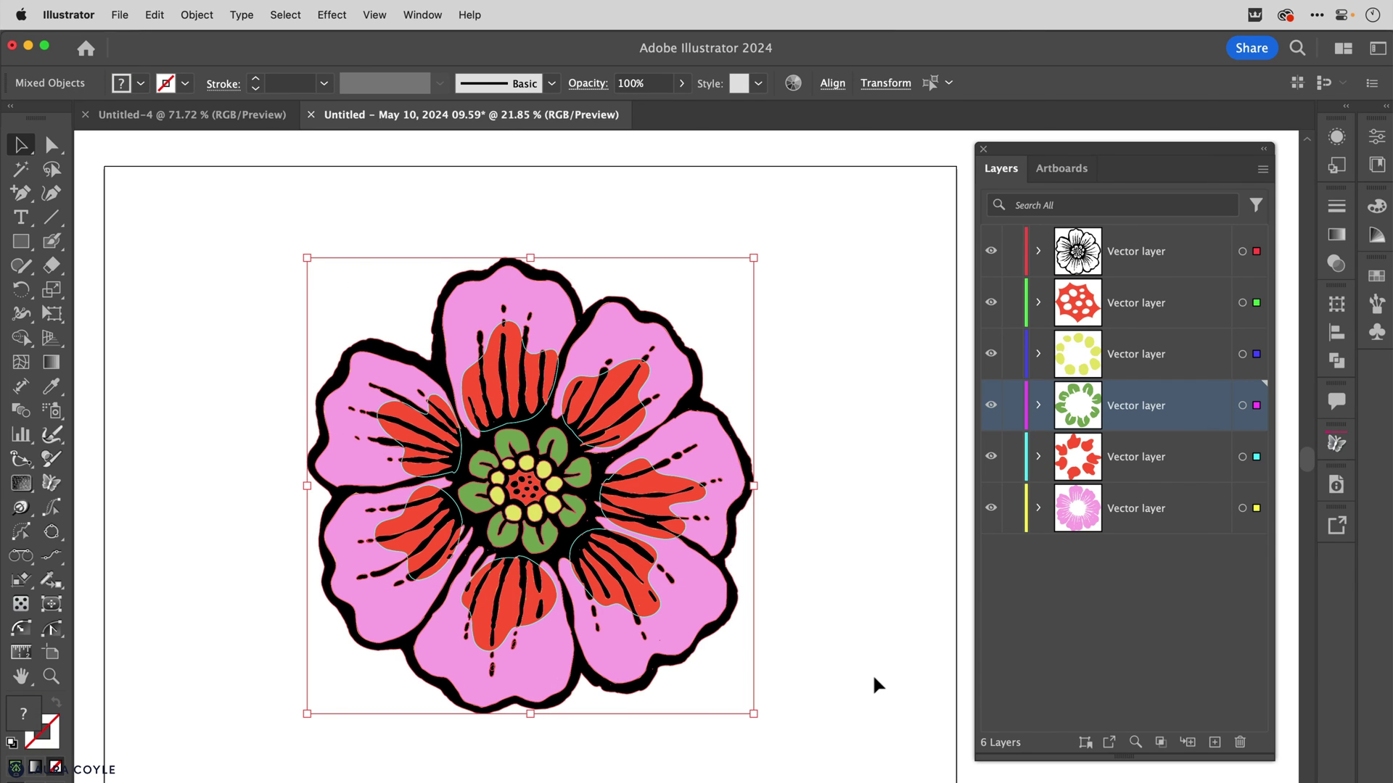
key(super+g)
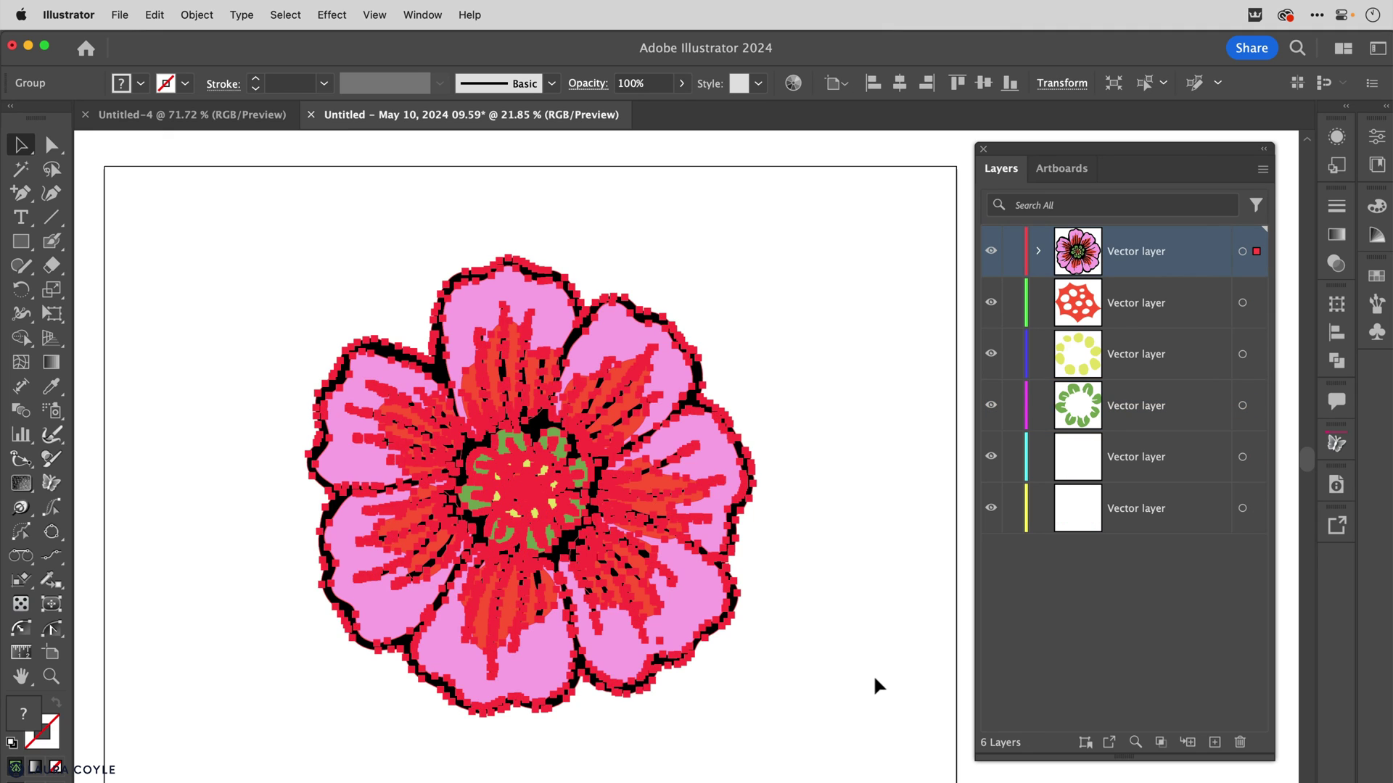
click(1038, 252)
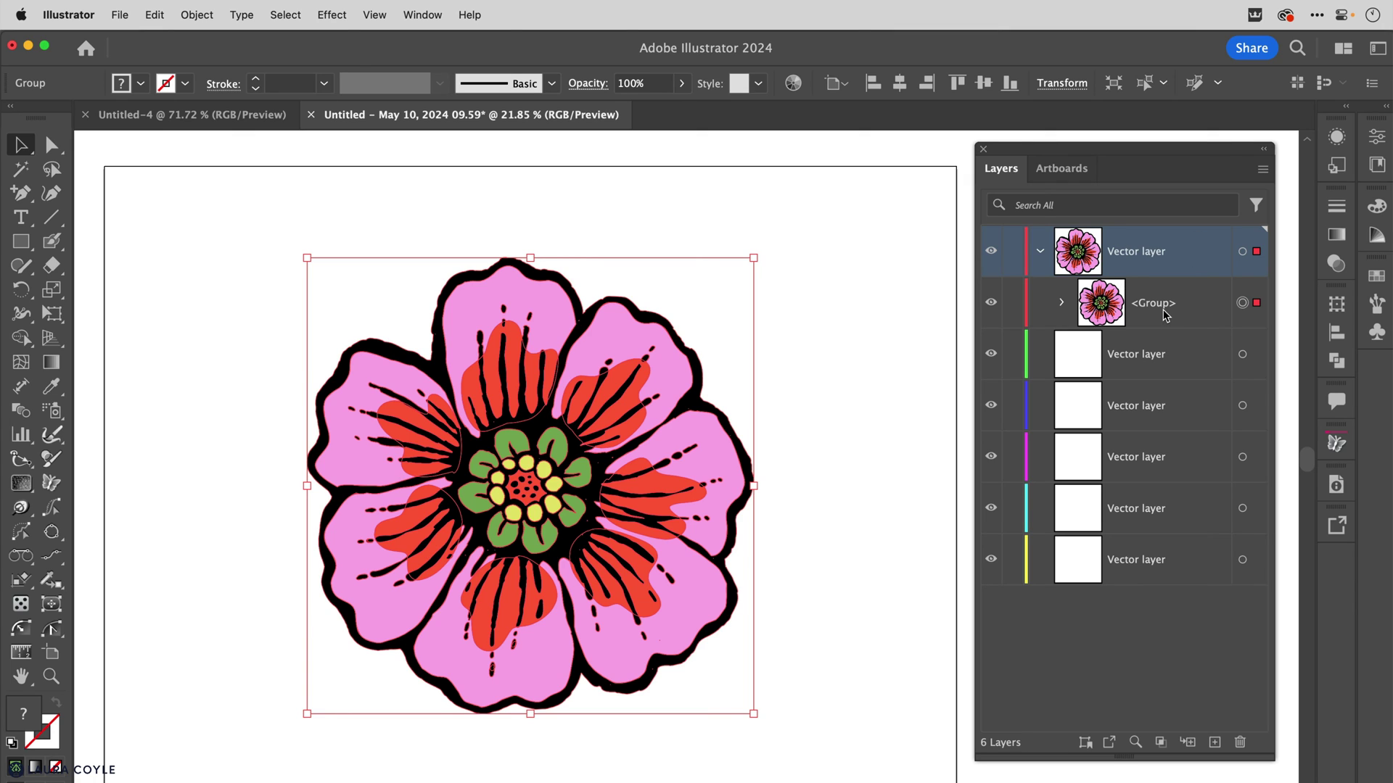
Delete the five empty vector layers below the grouped flower
click(1197, 368)
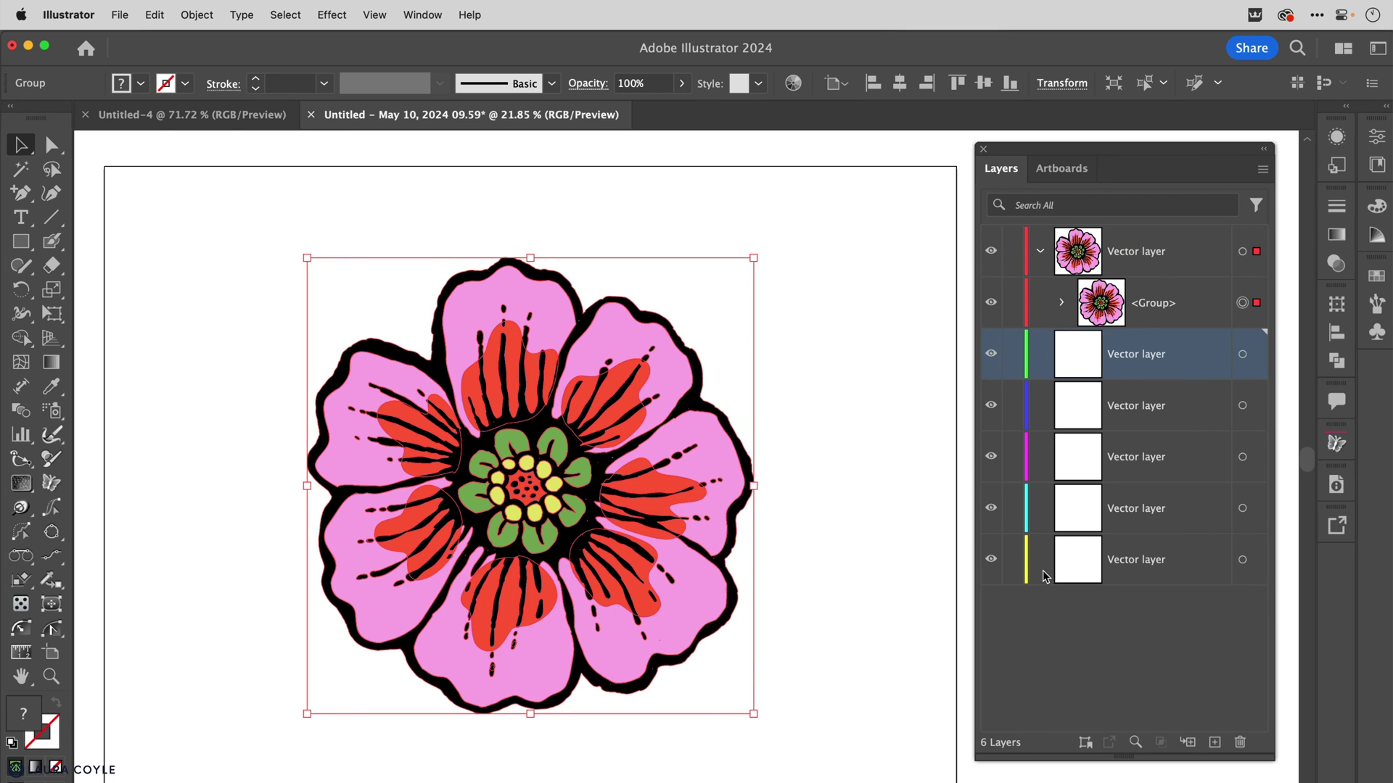
shift+click(1190, 573)
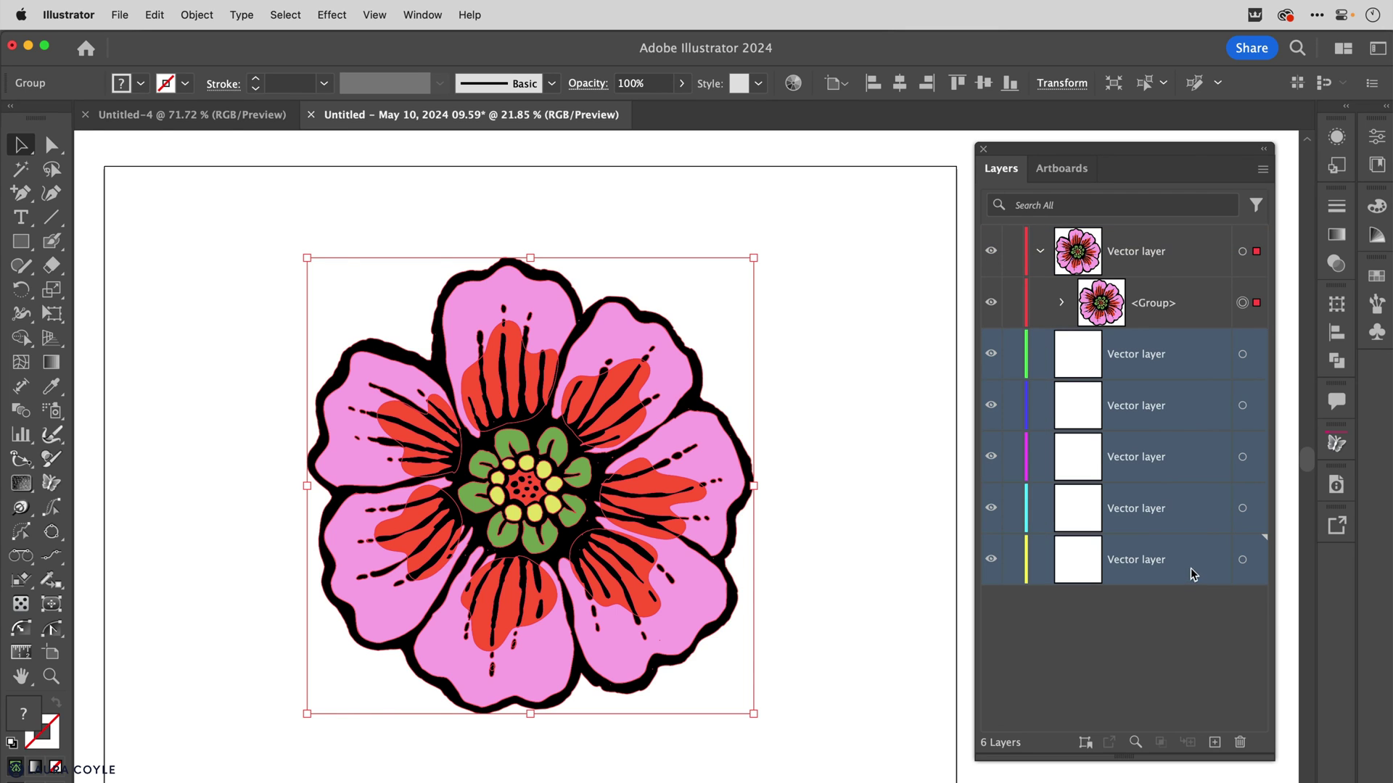
click(883, 617)
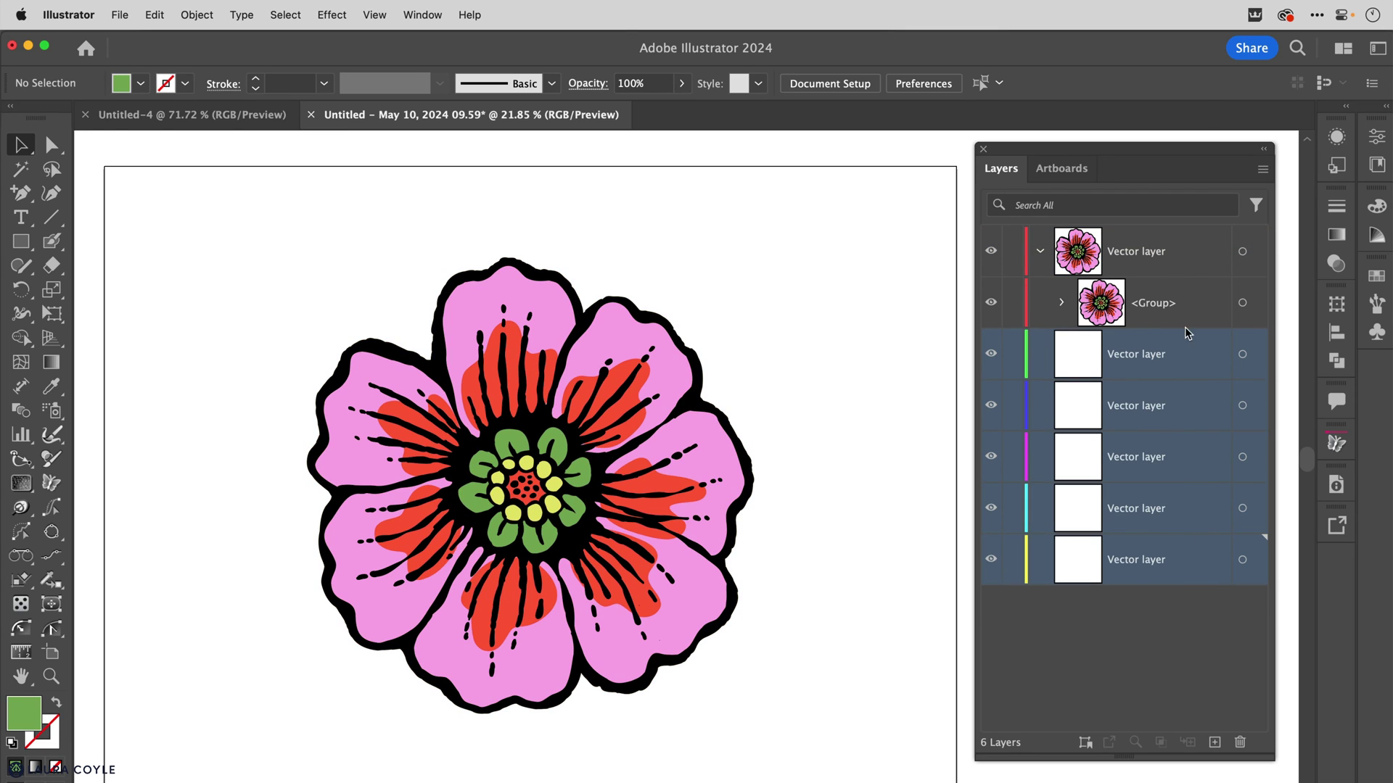
click(1243, 742)
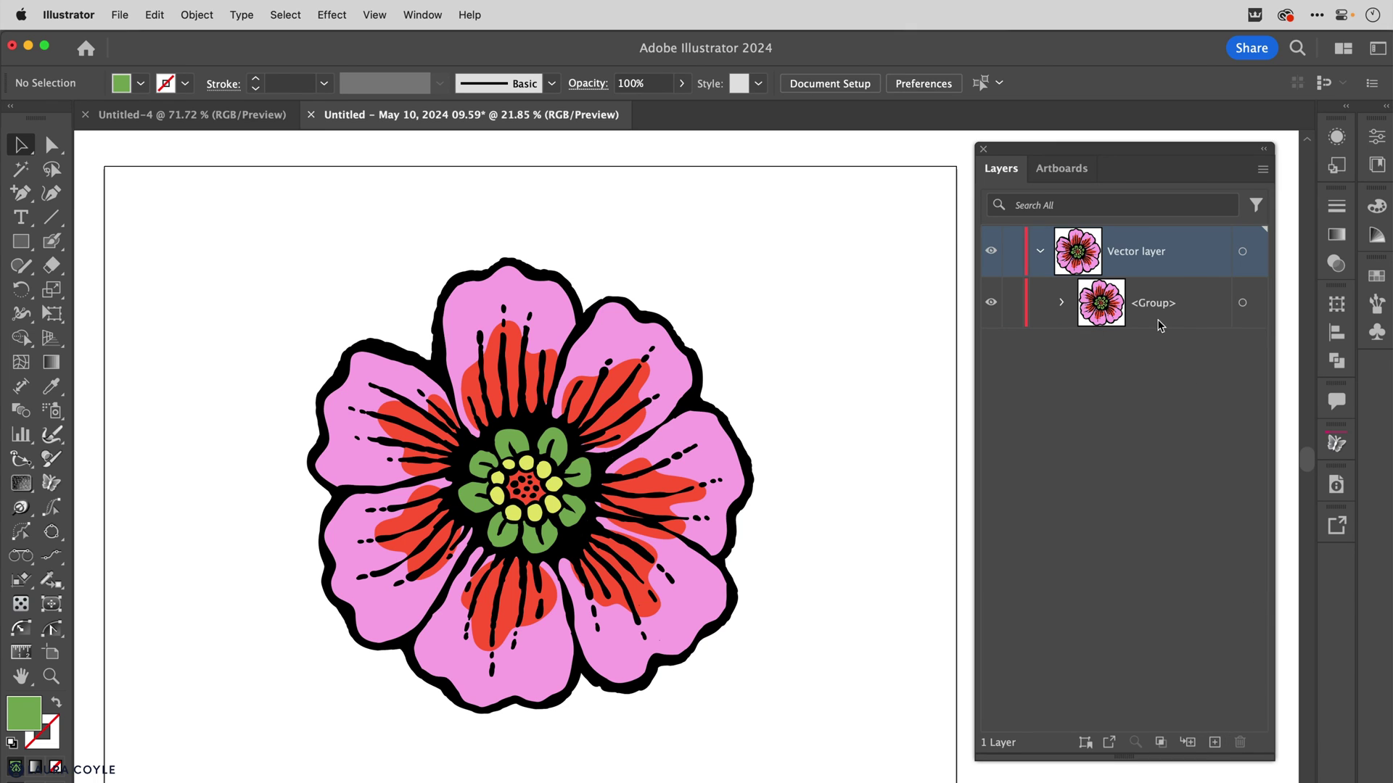
Rename the remaining vector layer as flower
double_click(1140, 251)
text(flower)
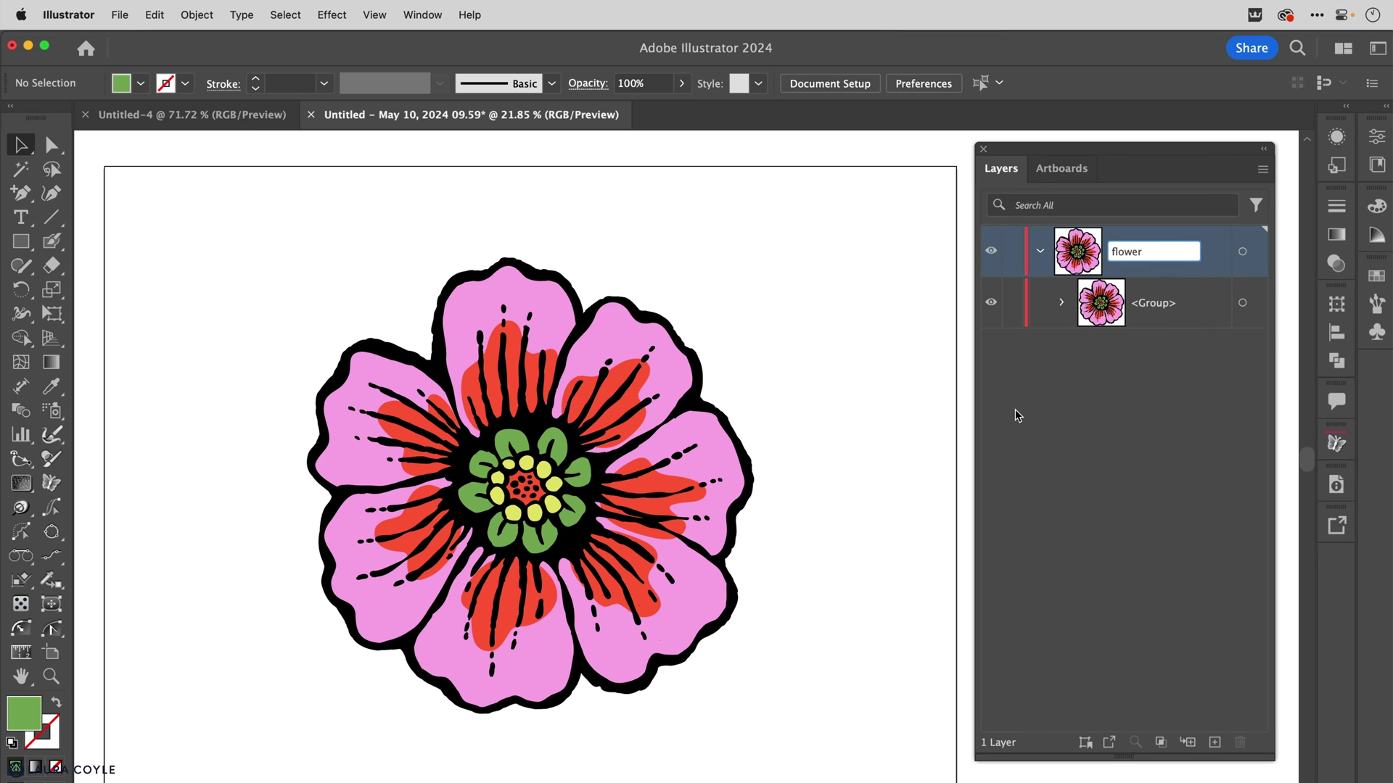
click(1137, 396)
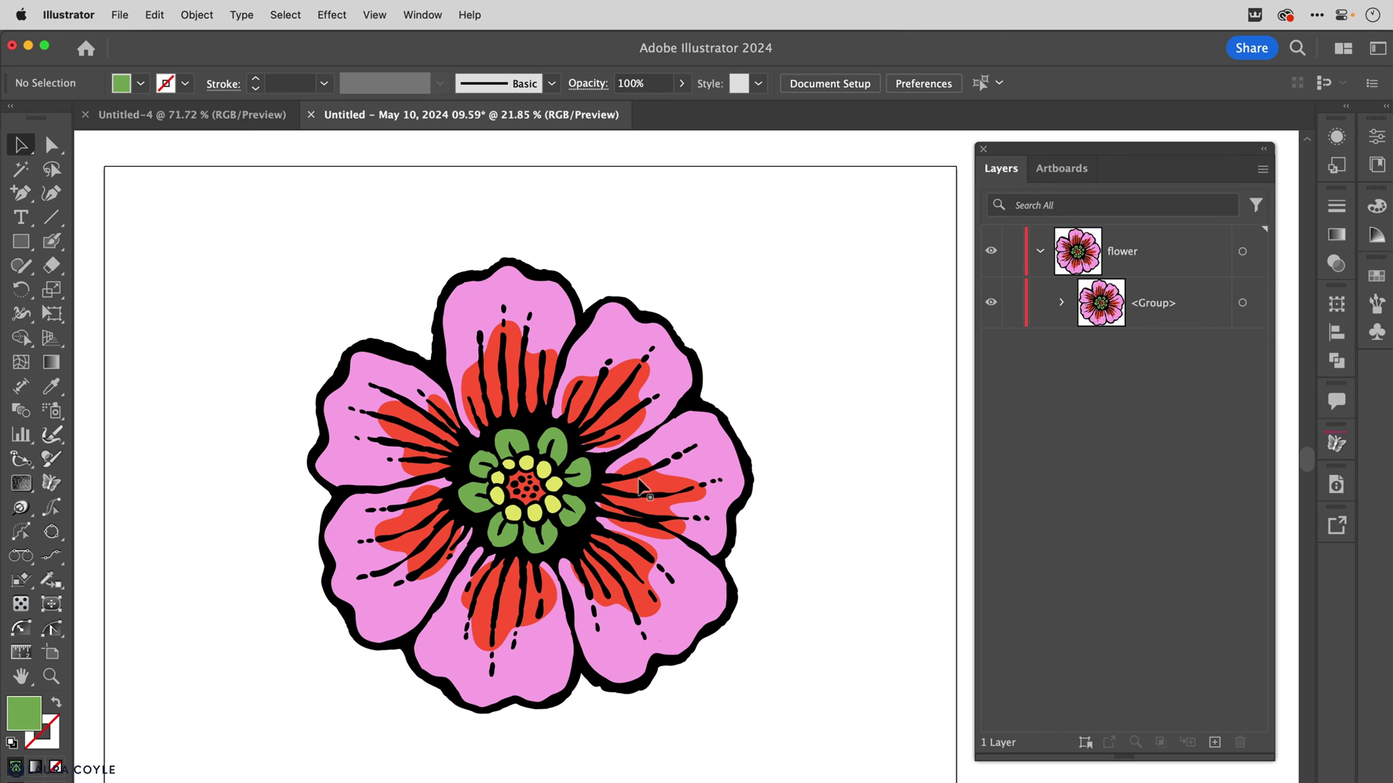
Select the grouped flower, expand it to examine its nested color groups, and deselect it
click(624, 458)
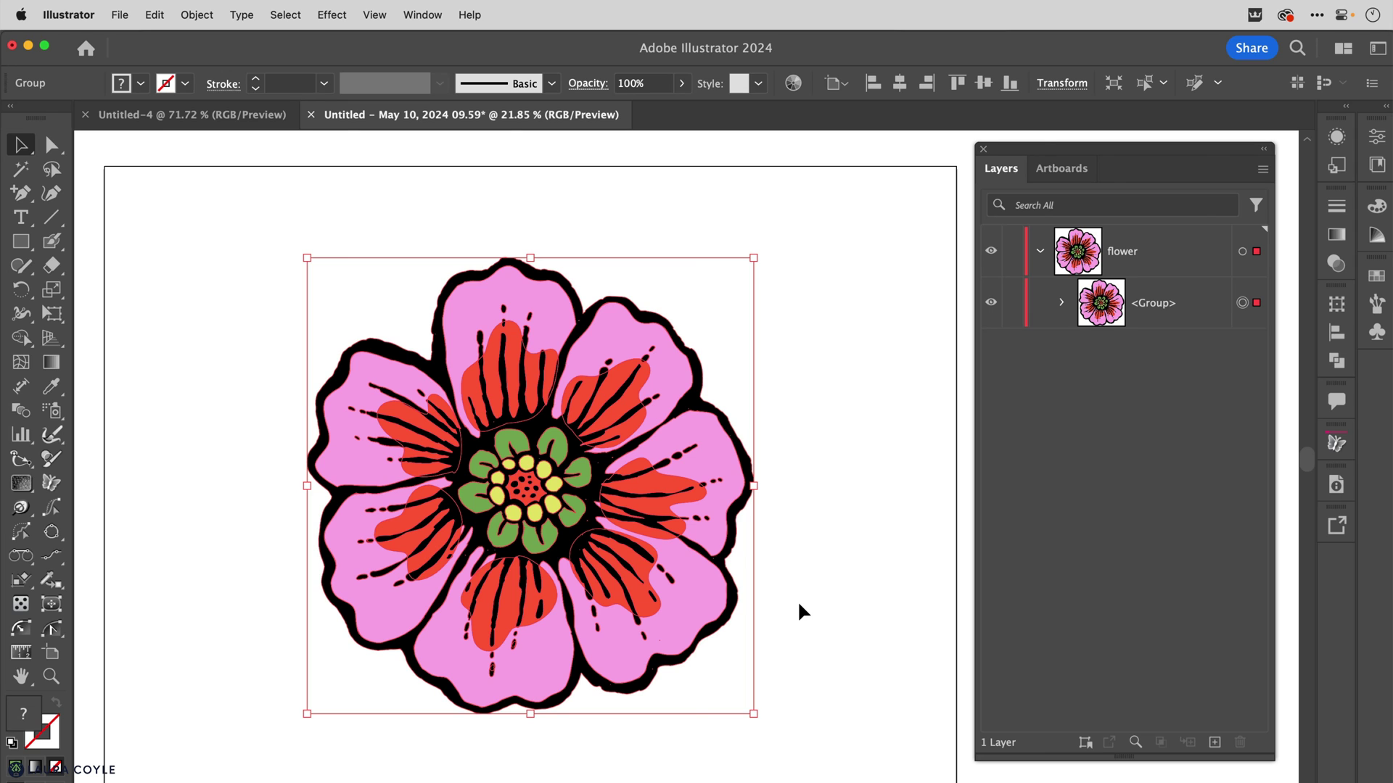
click(1061, 302)
click(858, 494)
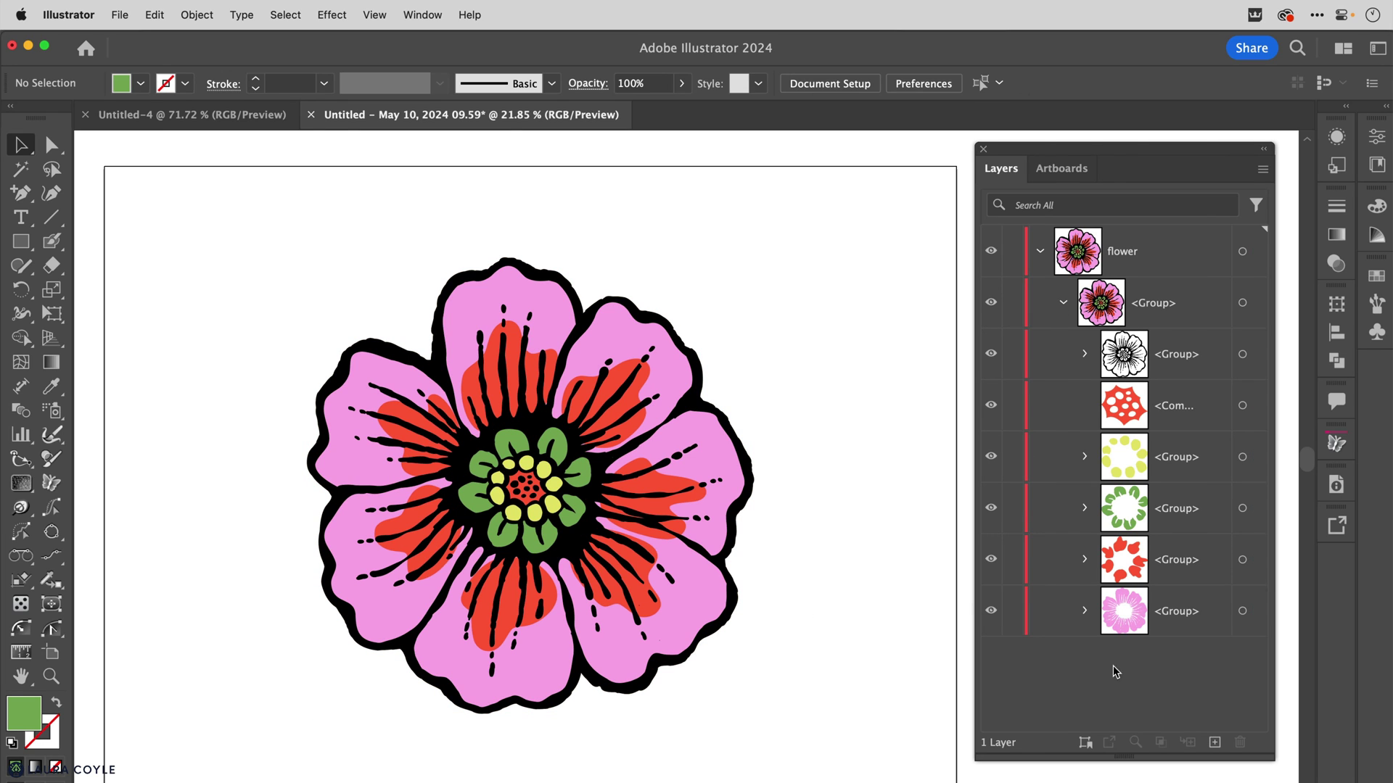
Select the pink petal group inside the flower, try moving it aside, and undo the move
click(1256, 611)
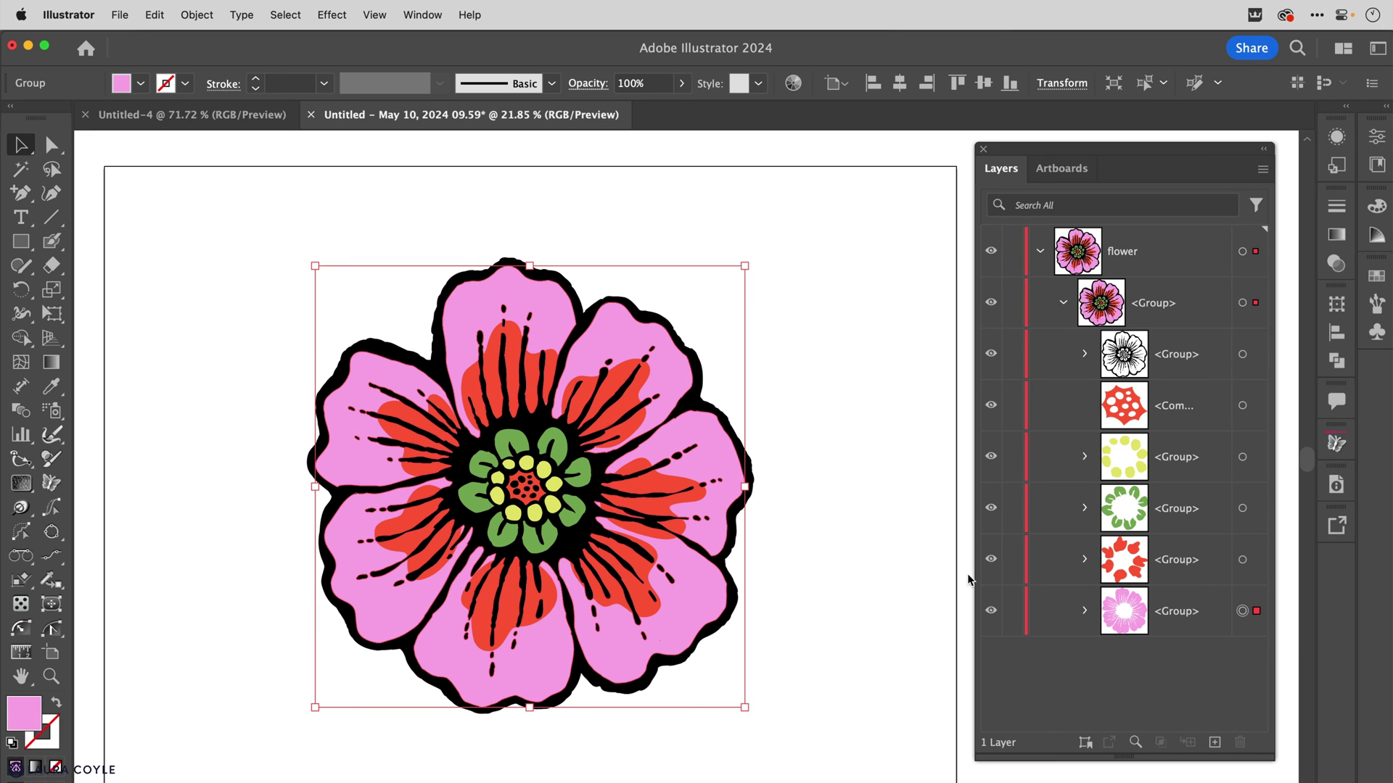
drag(728, 454, 916, 468)
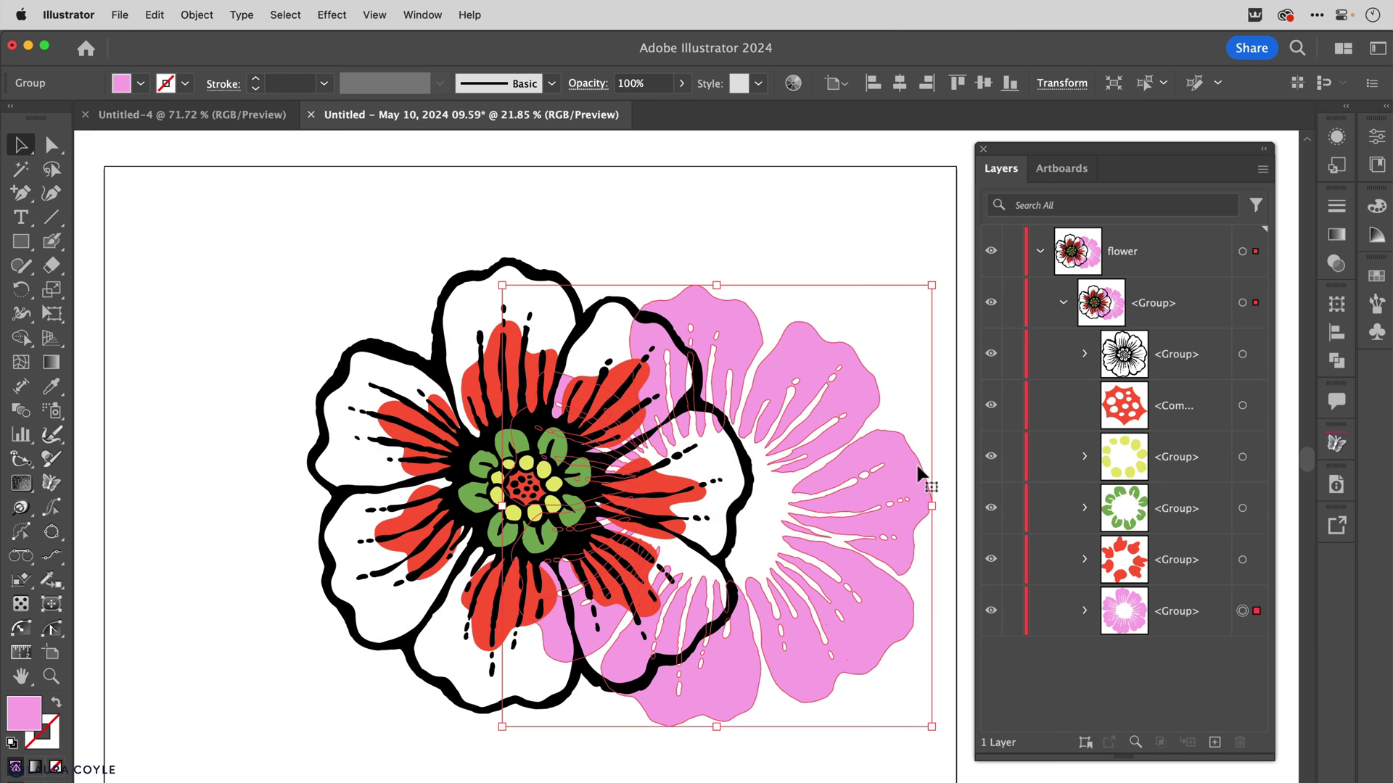
key(super+z)
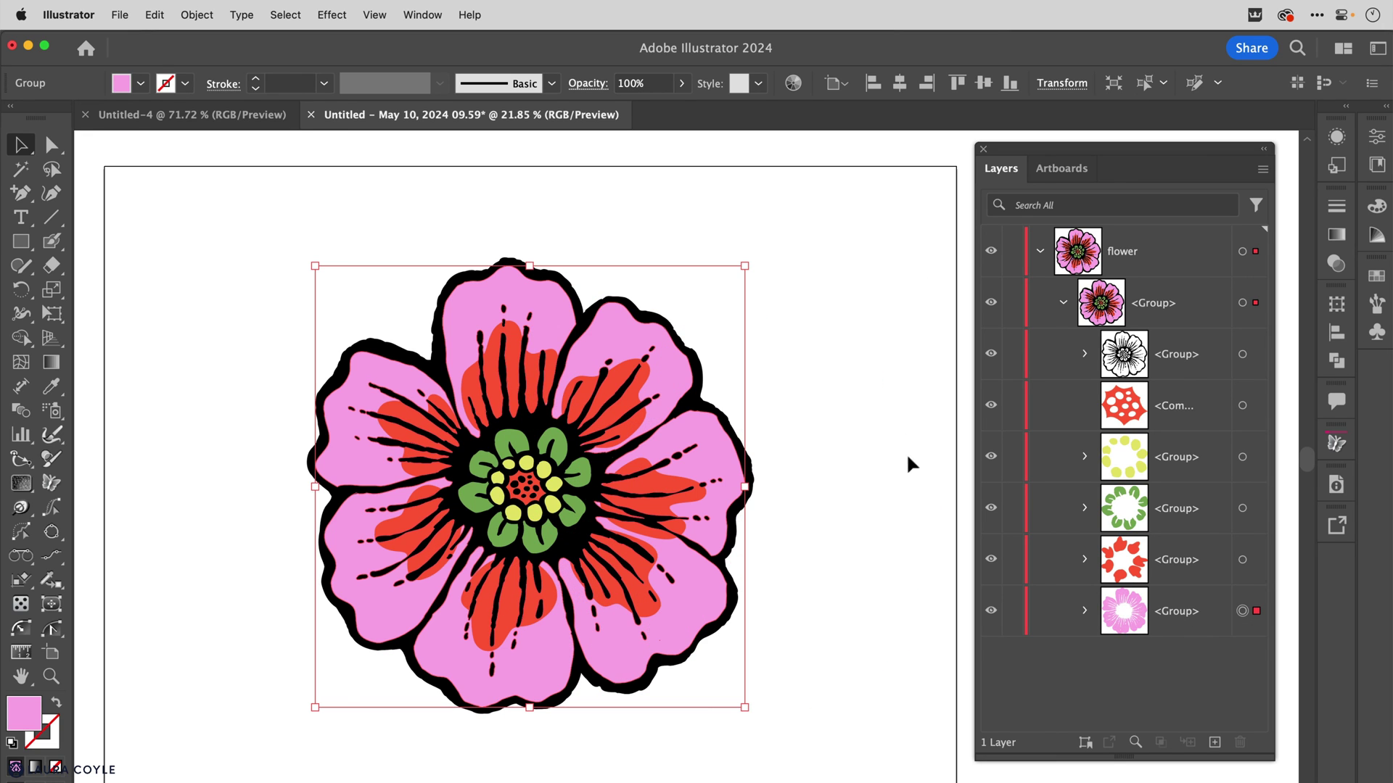
Simplify the pink petal group's paths with the curve at 82% and the corner point angle threshold at 0°, then deselect
click(209, 15)
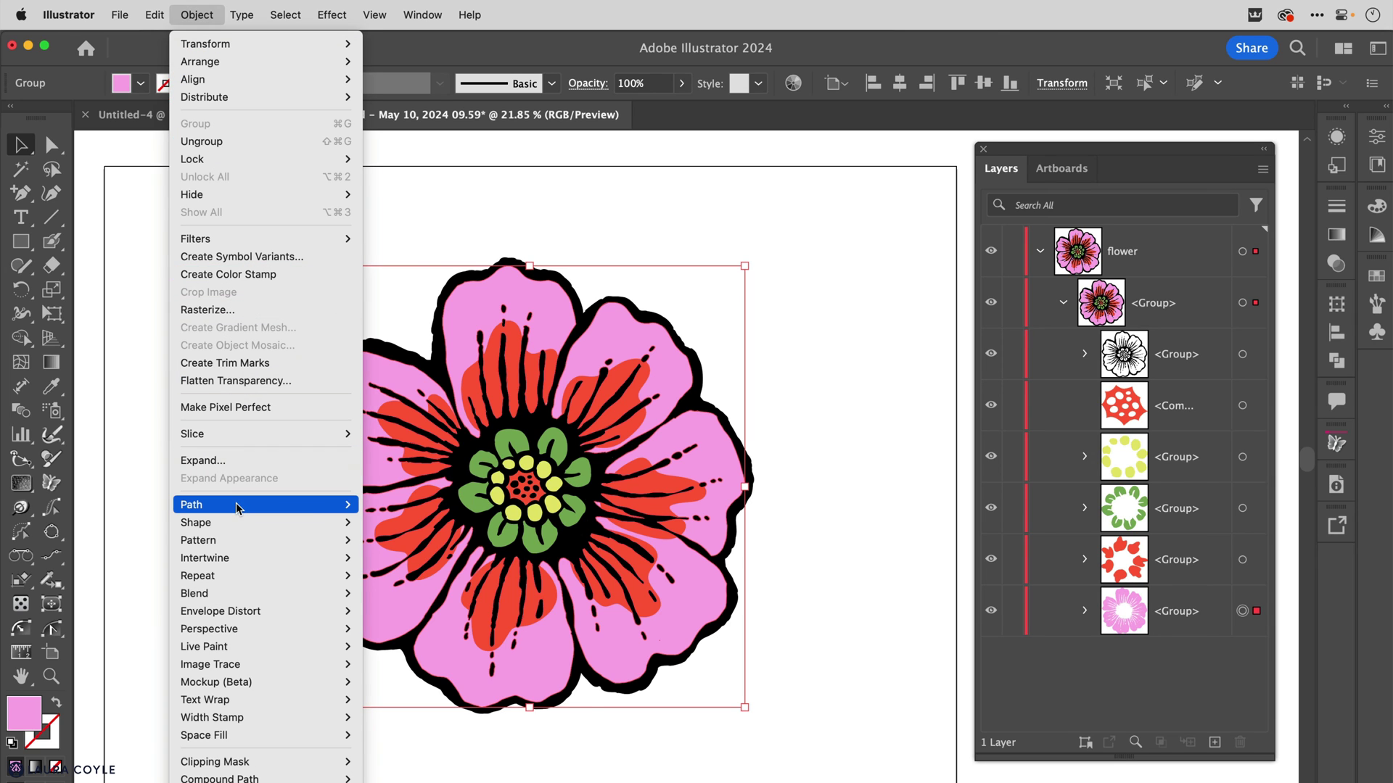
mouse_move(238, 508)
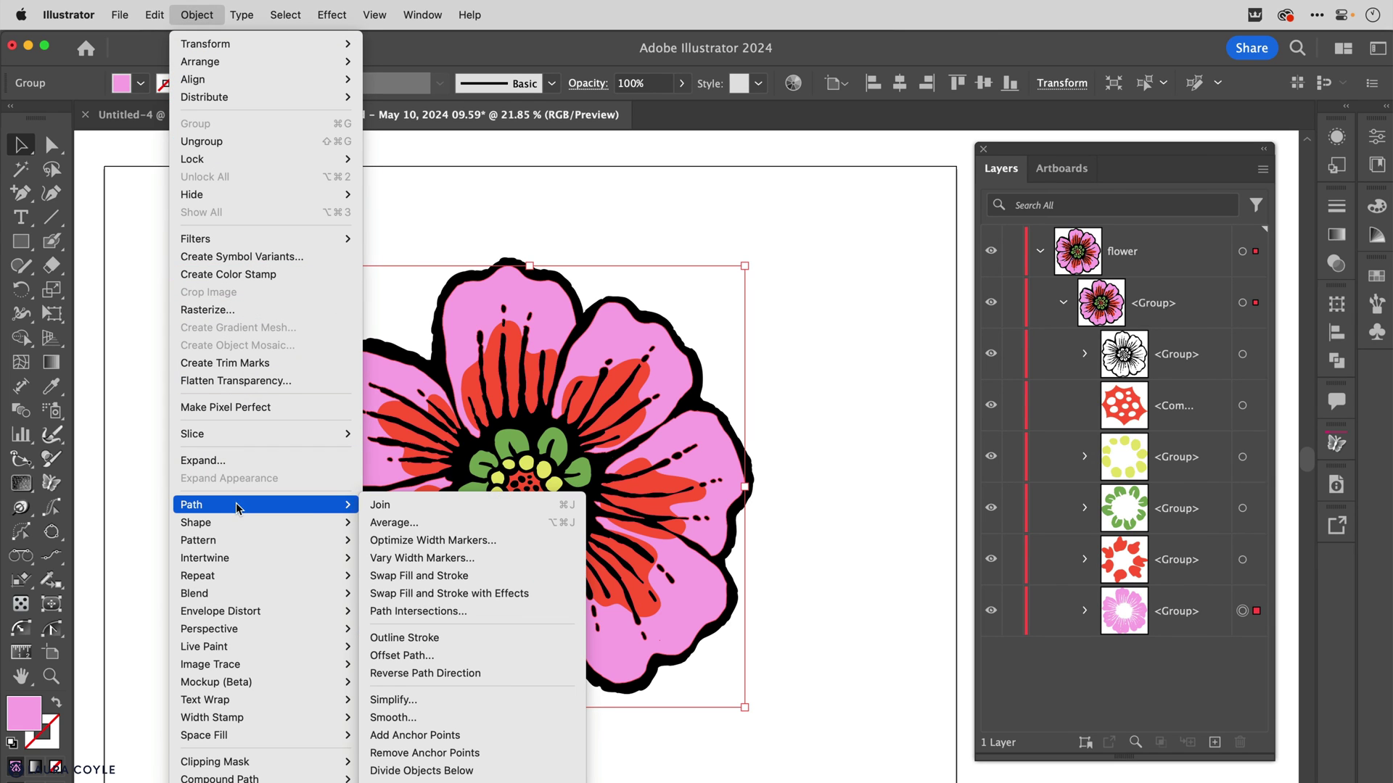
click(432, 702)
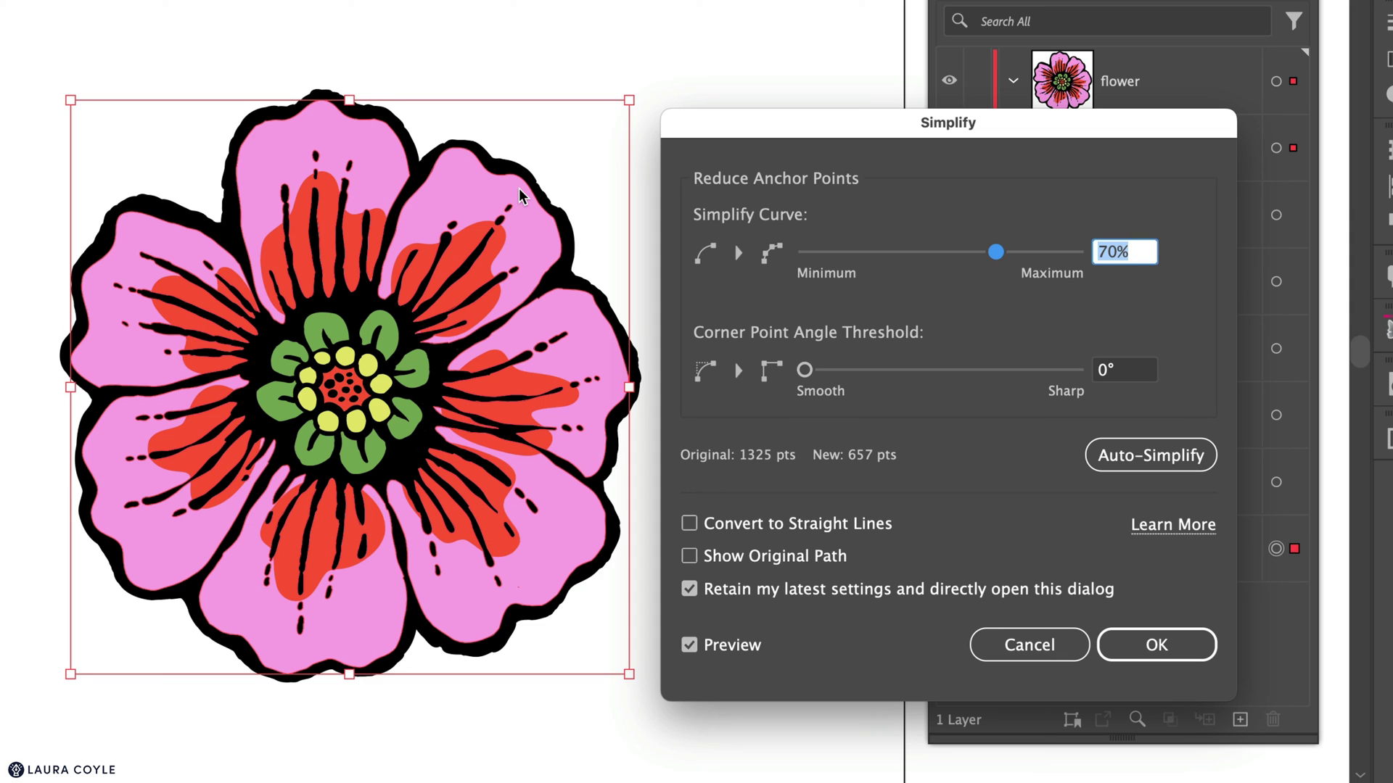
click(832, 252)
drag(832, 252, 801, 252)
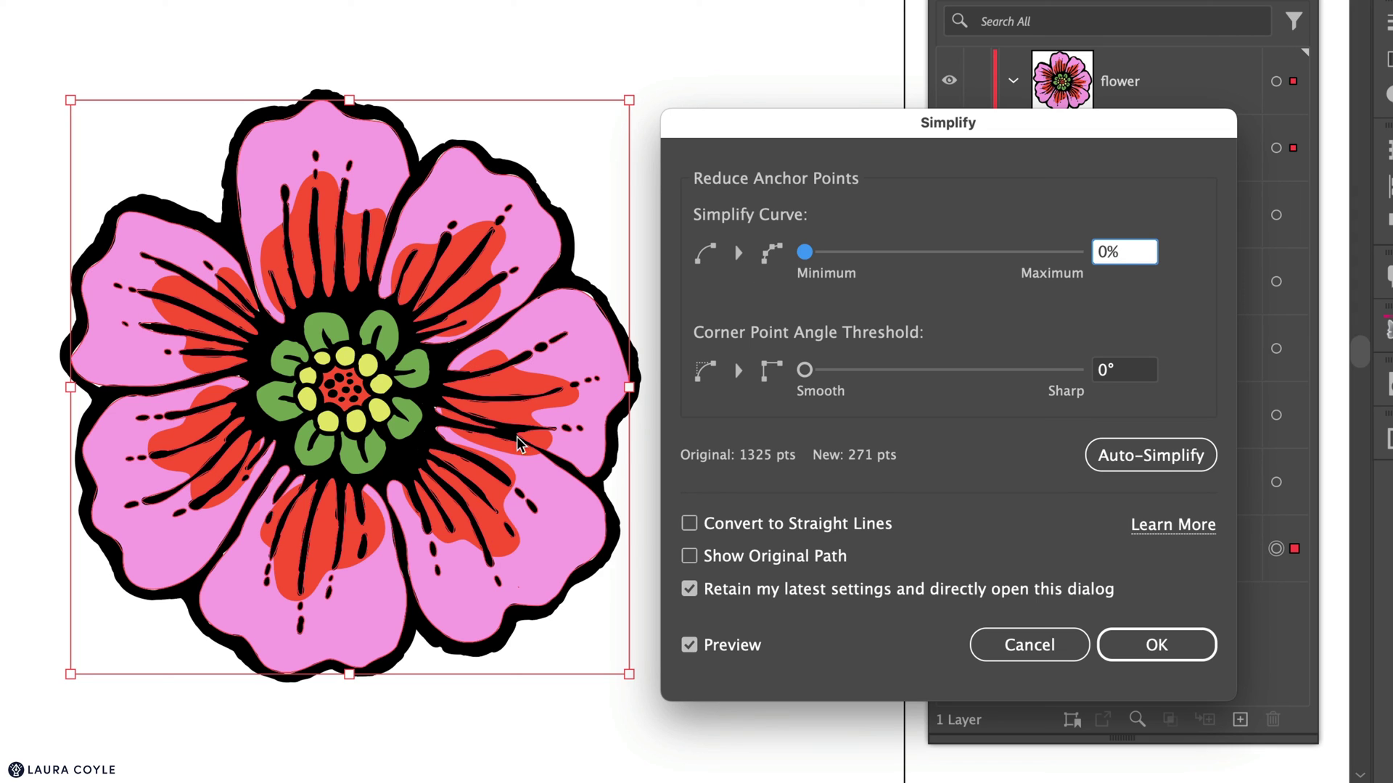
click(1014, 251)
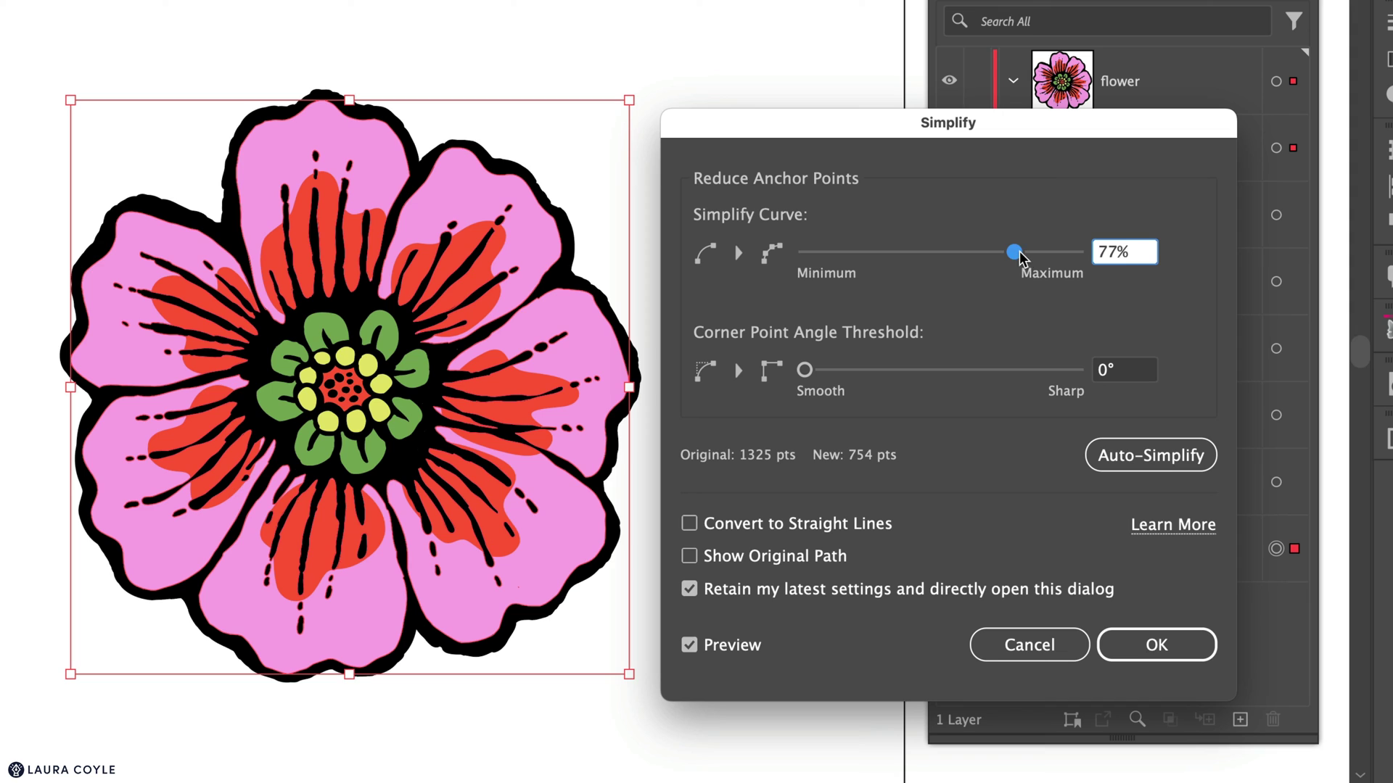
drag(1017, 252, 1032, 253)
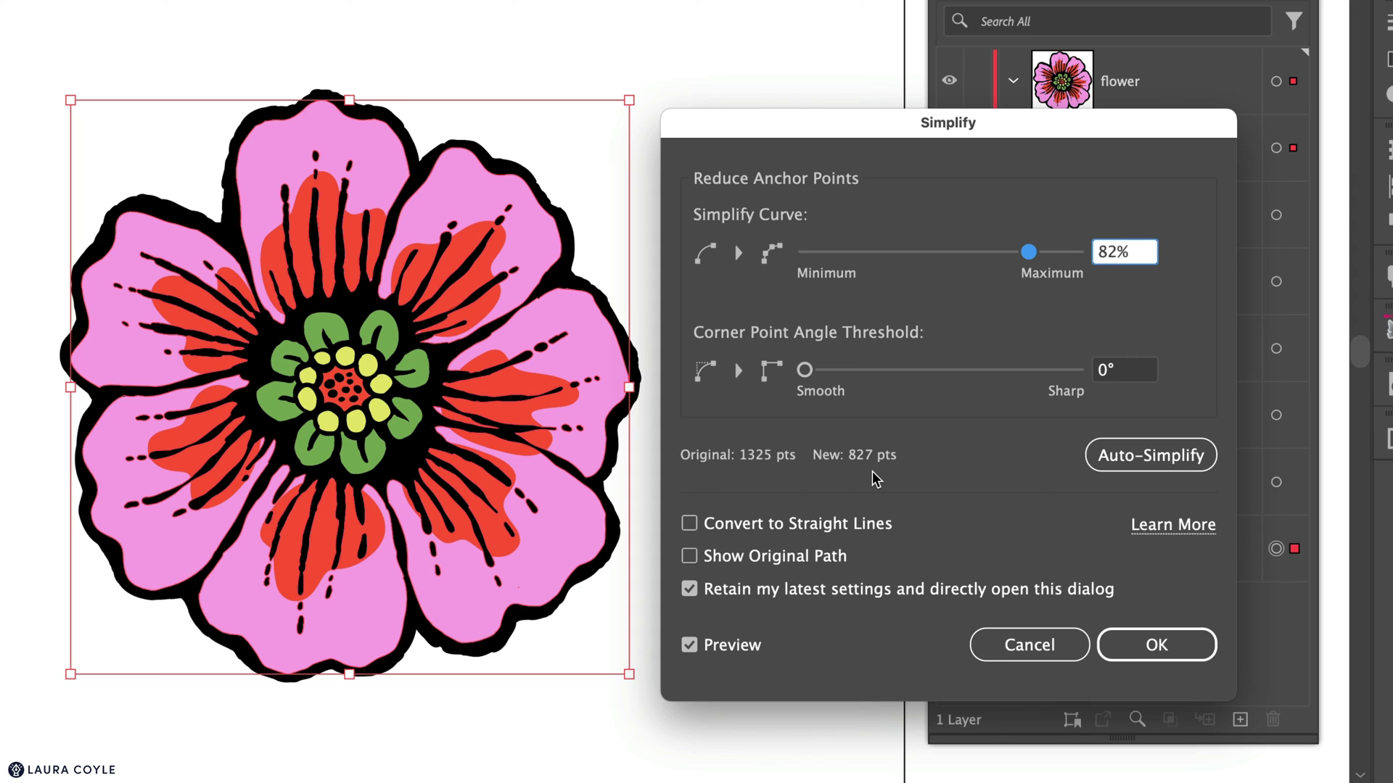
click(1127, 655)
click(742, 133)
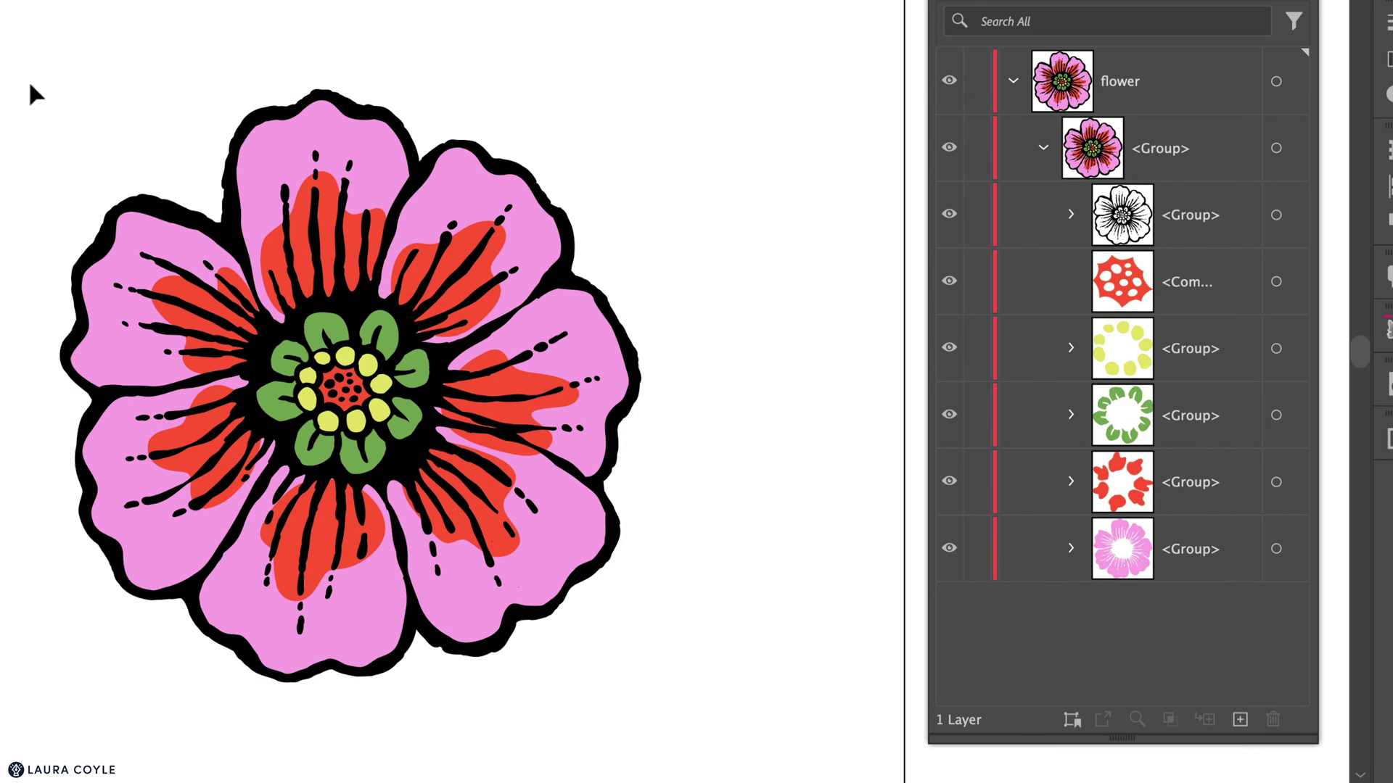
Select the whole flower, check its path and anchor point totals in the document information, and collapse the flower group
drag(33, 94, 765, 667)
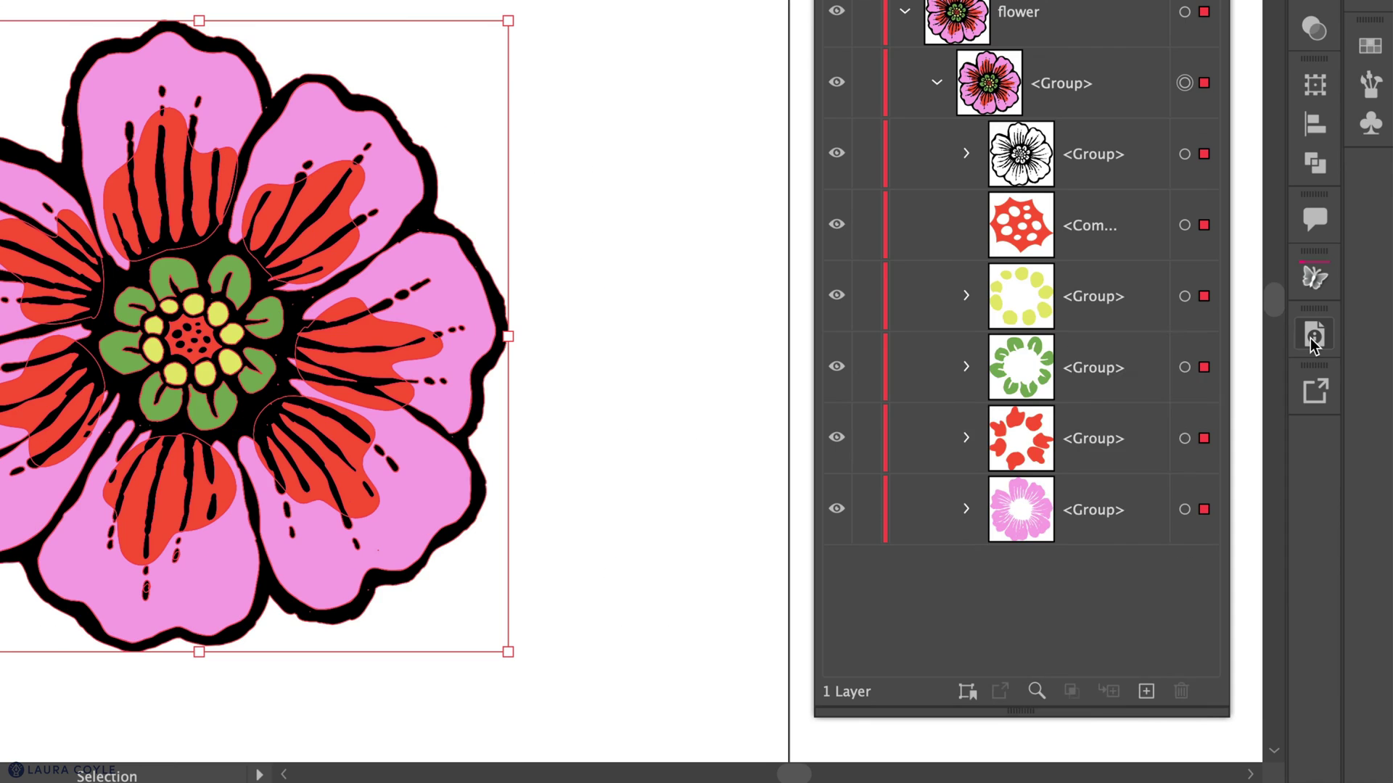
click(1390, 383)
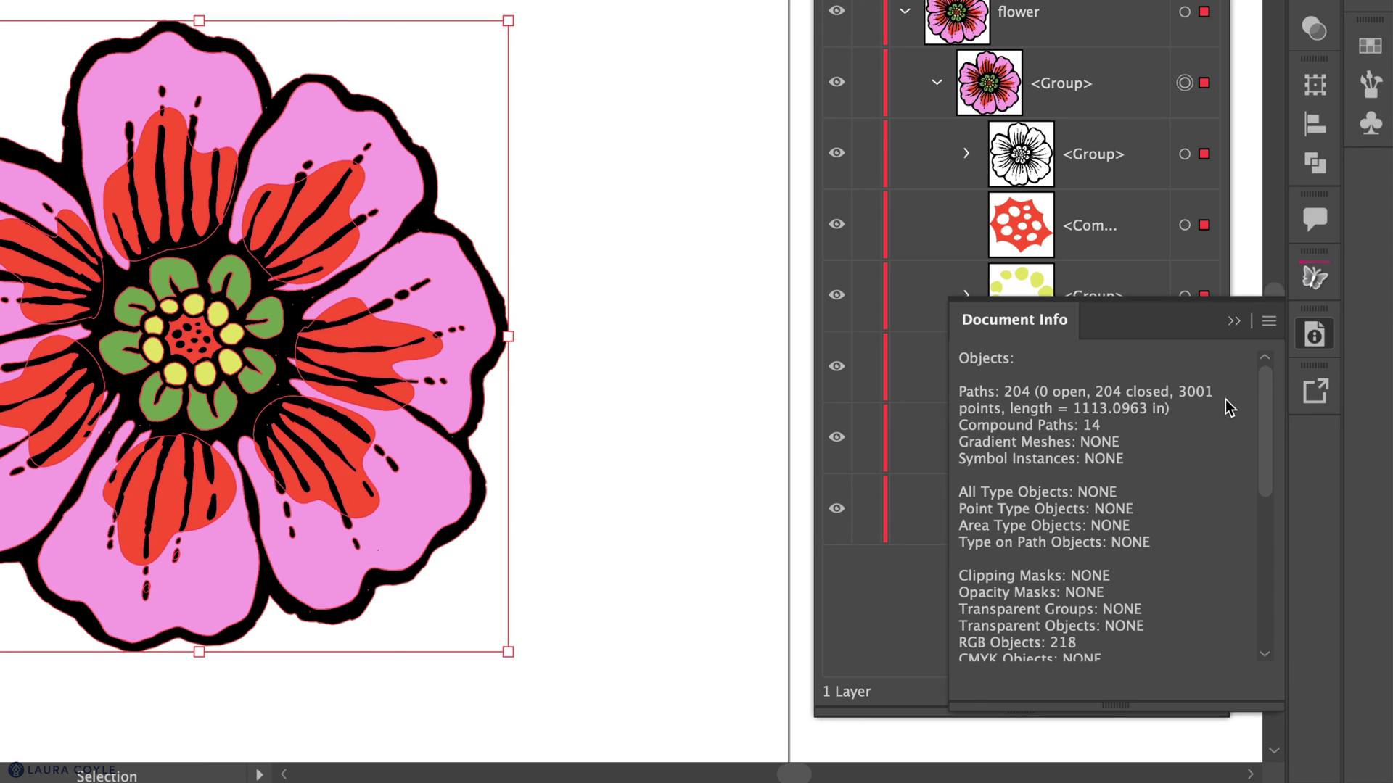
click(964, 230)
scroll(552, 584, down, 5)
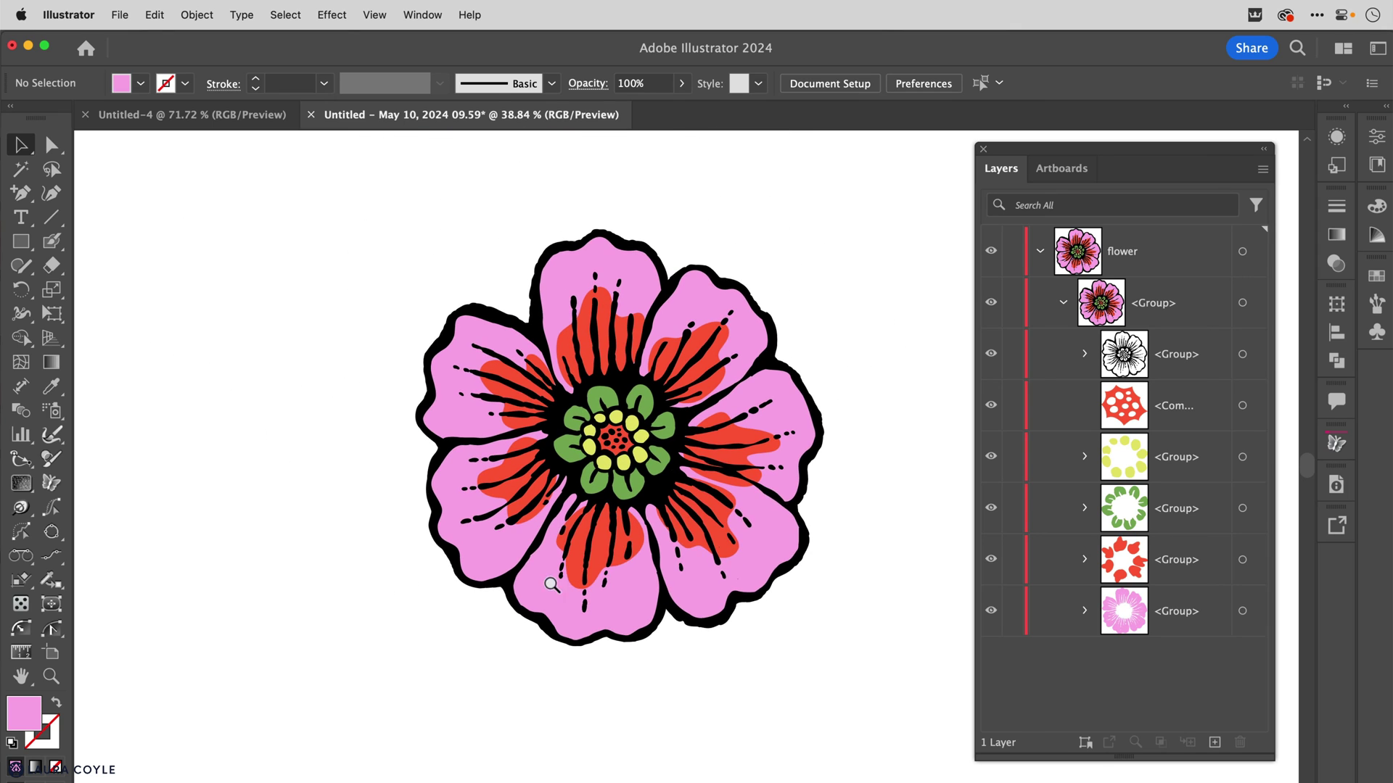
click(1062, 303)
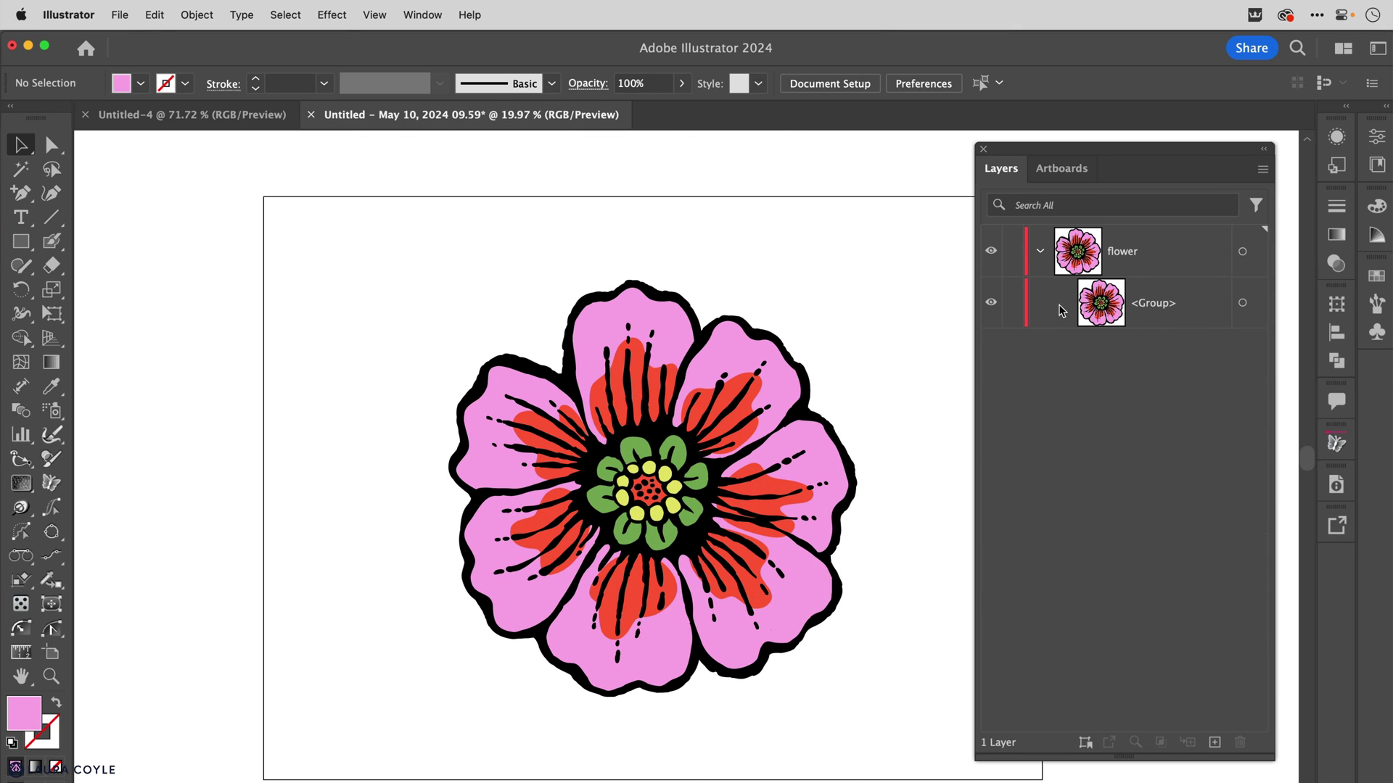
Paste a copy of the flower group onto the canvas beside the artboard
alt+super+click(647, 502)
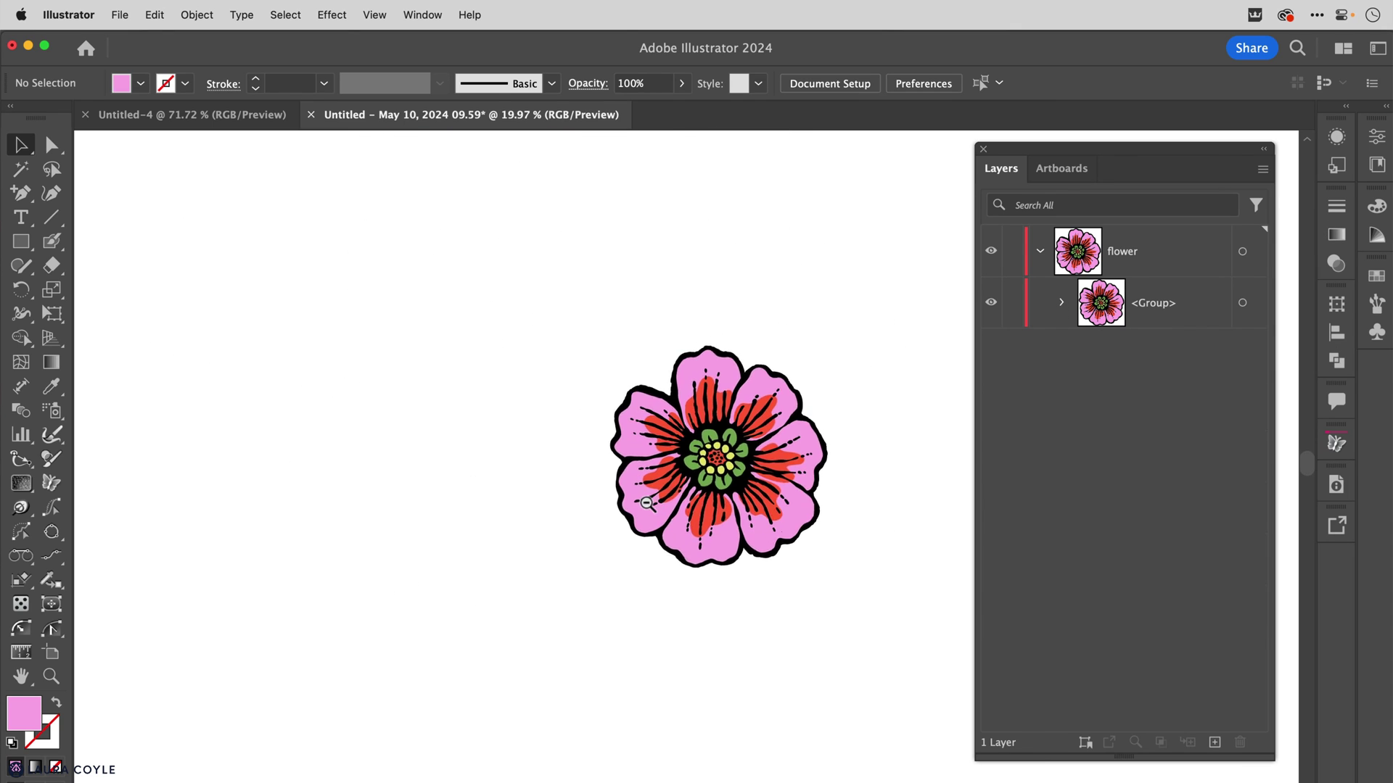
key(super+v)
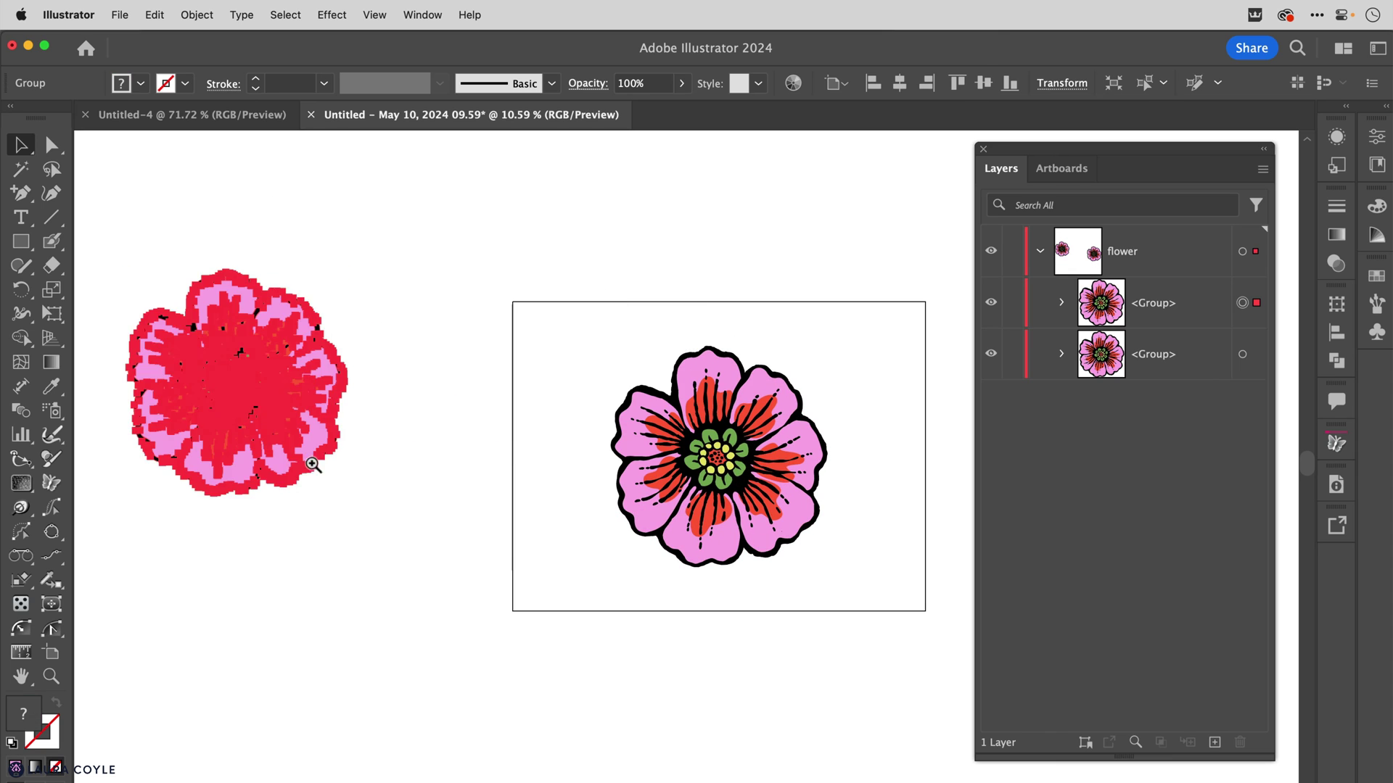
click(313, 464)
drag(466, 398, 793, 550)
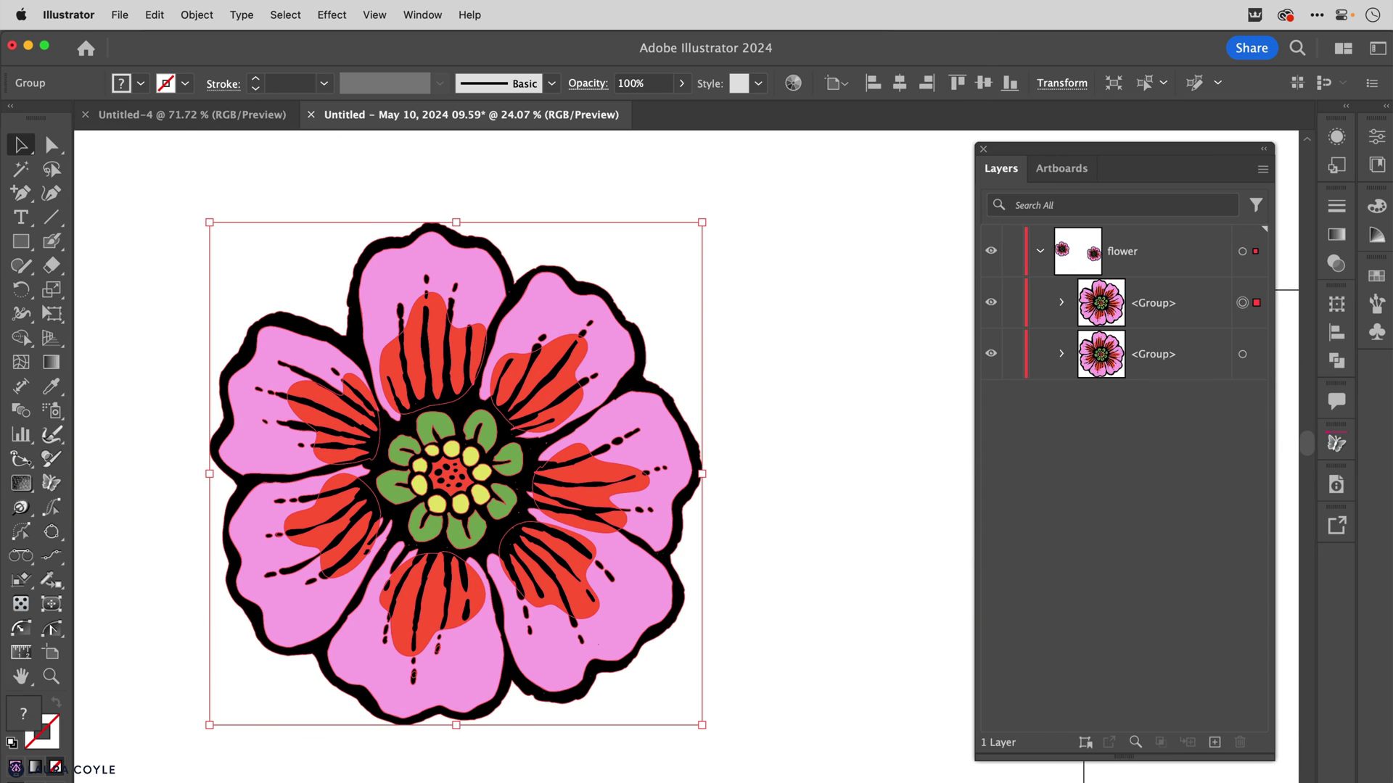
Review the pasted flower's color assignments in the advanced Recolor Artwork options, moving the layer list out of the way, and close them without edits
click(795, 83)
click(861, 190)
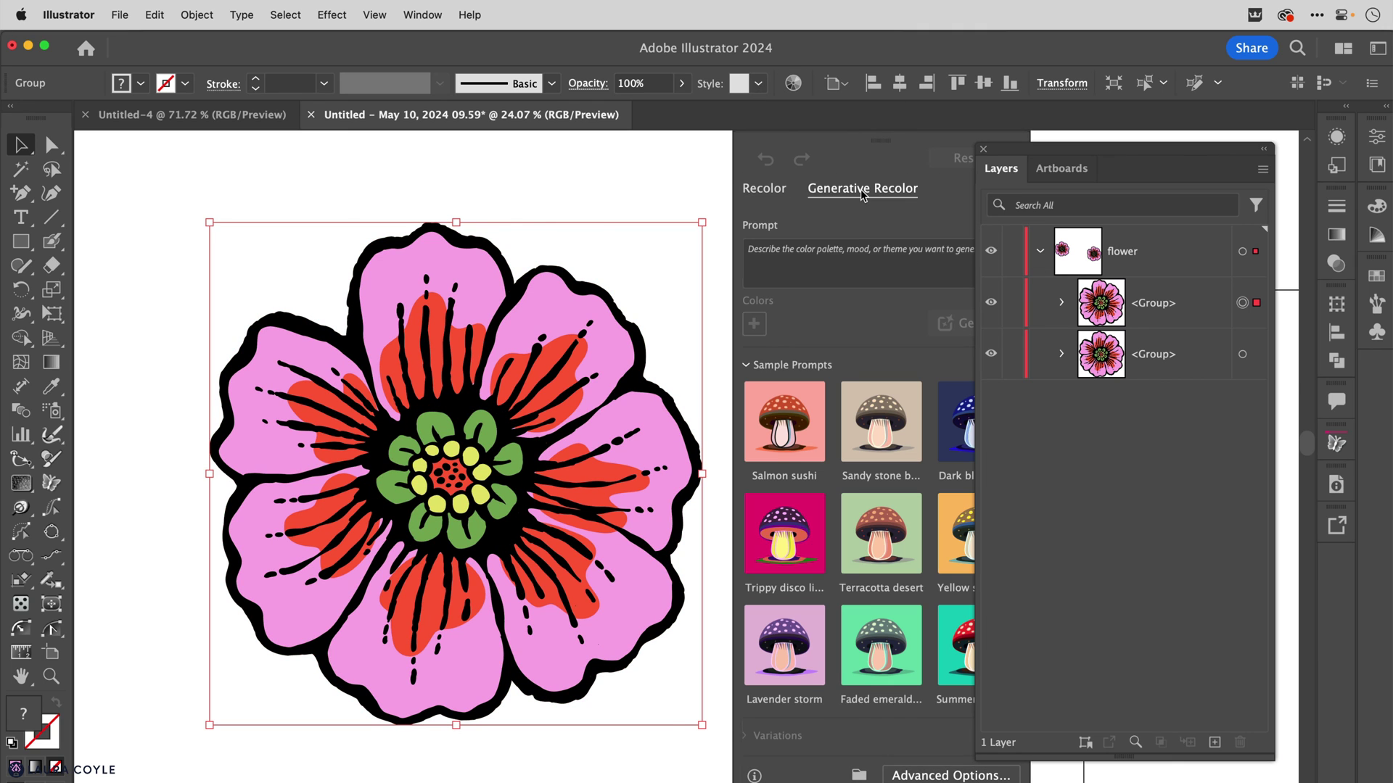
drag(1103, 156, 1178, 165)
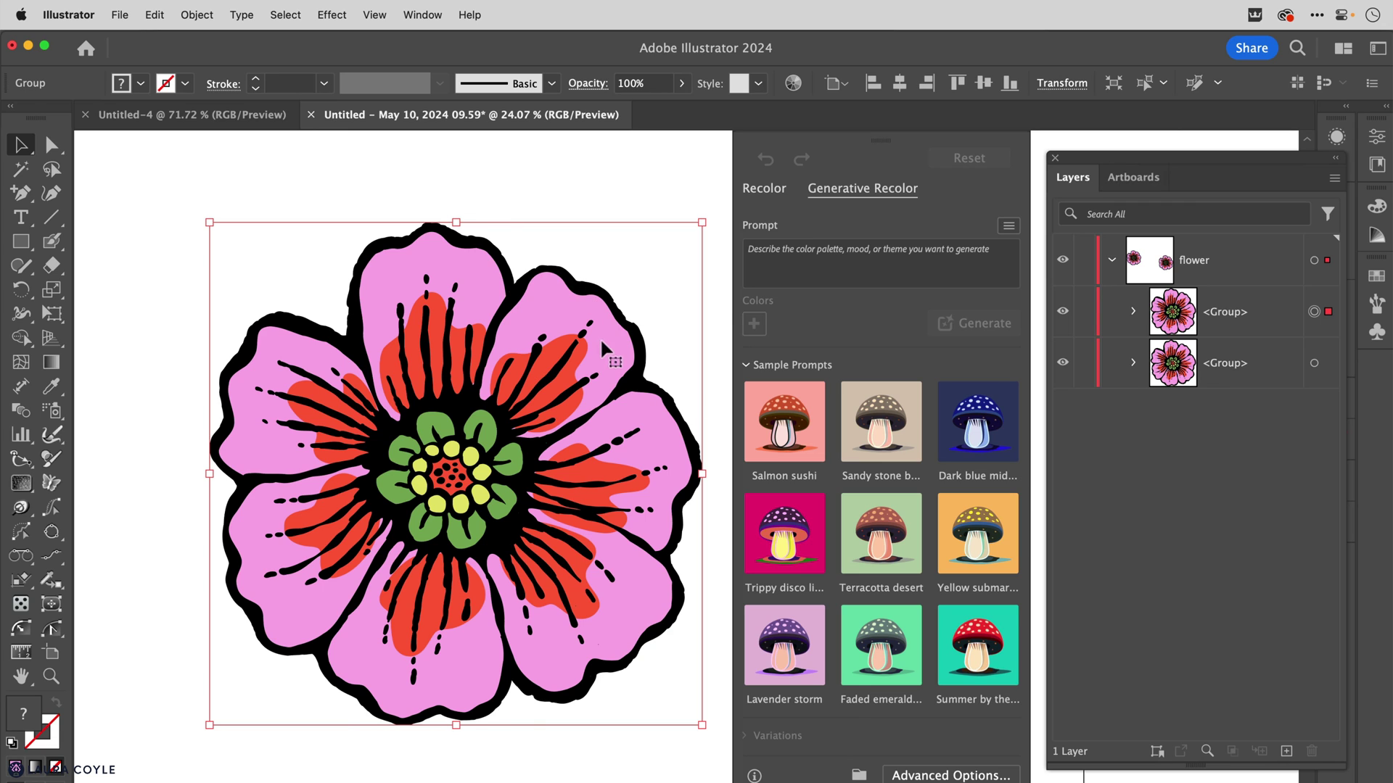
click(922, 774)
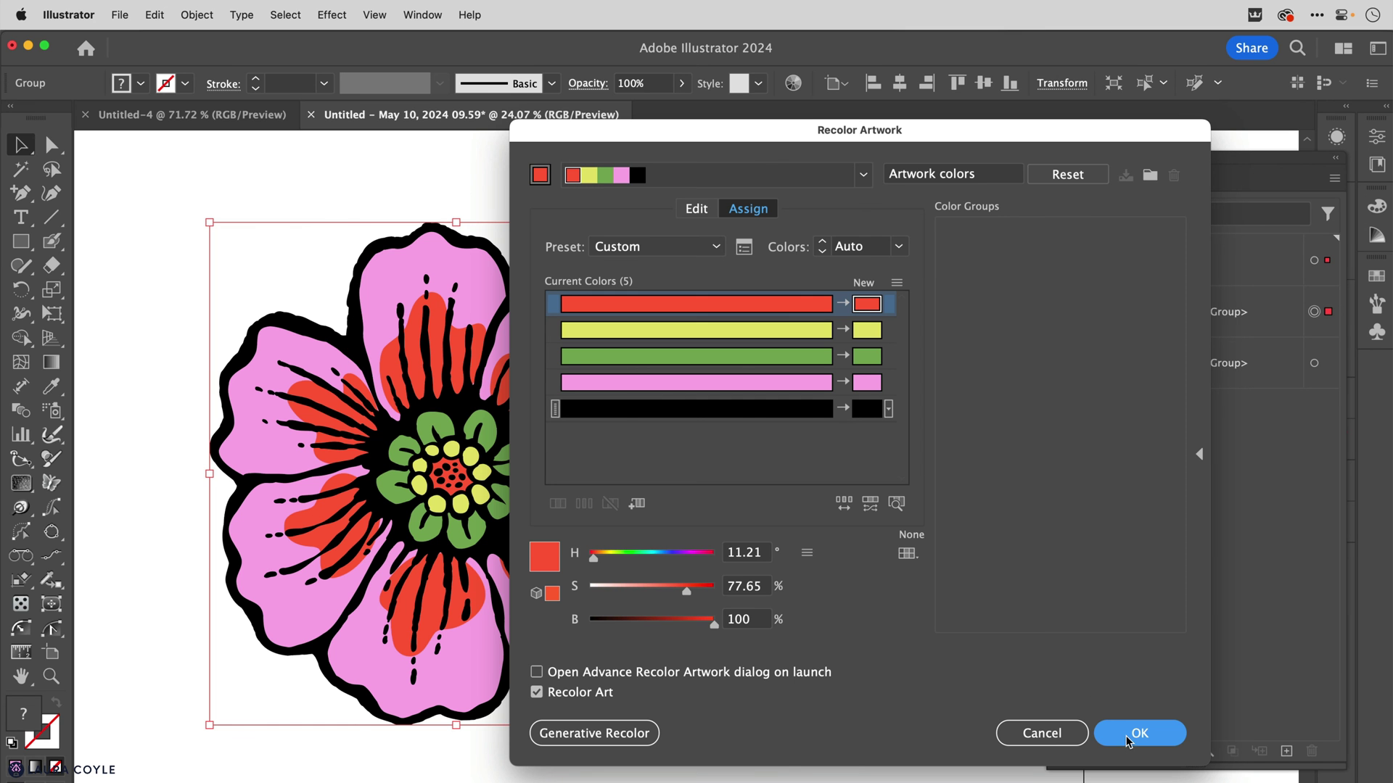
click(1136, 733)
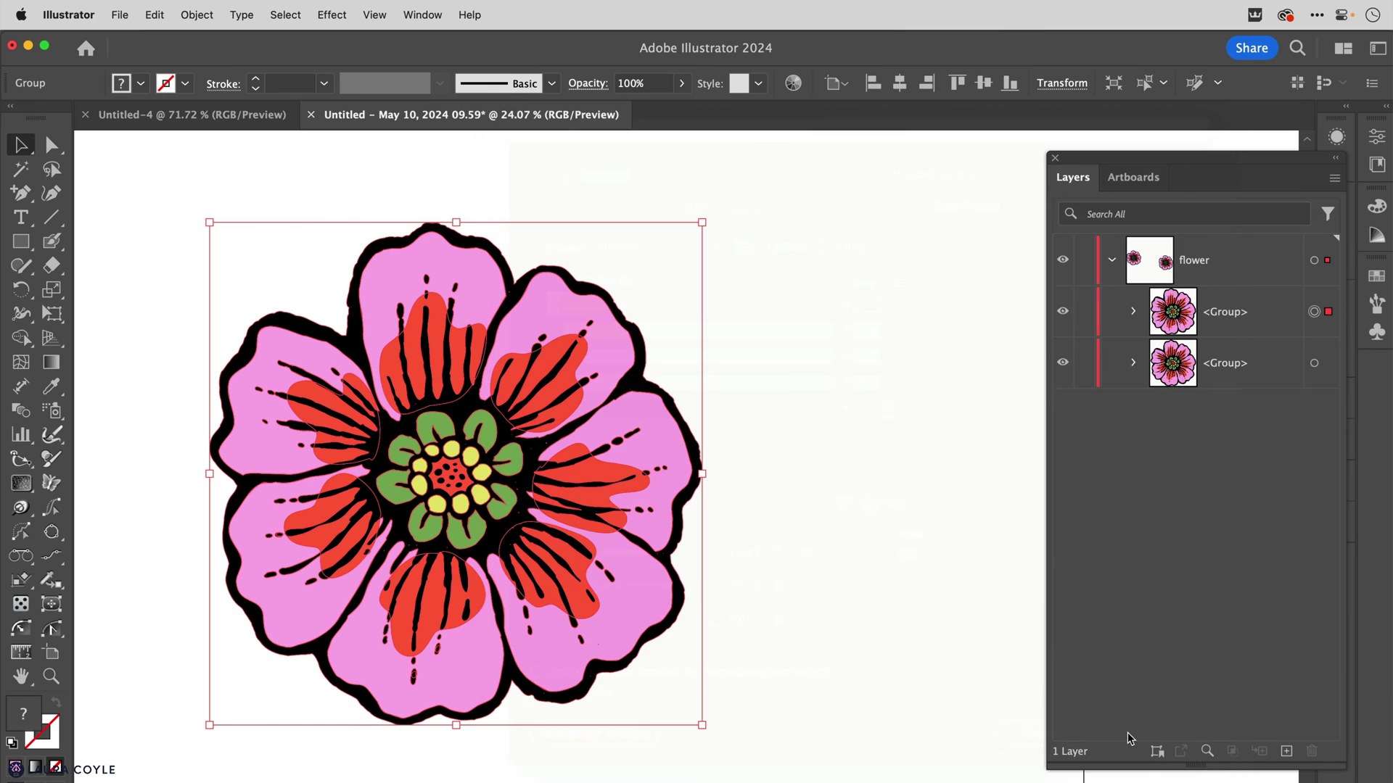
Recolor the pasted flower with Generative Recolor using the prompt "1960 hippie flowers", apply the magenta variation with the orange center, and deselect
click(794, 84)
click(877, 187)
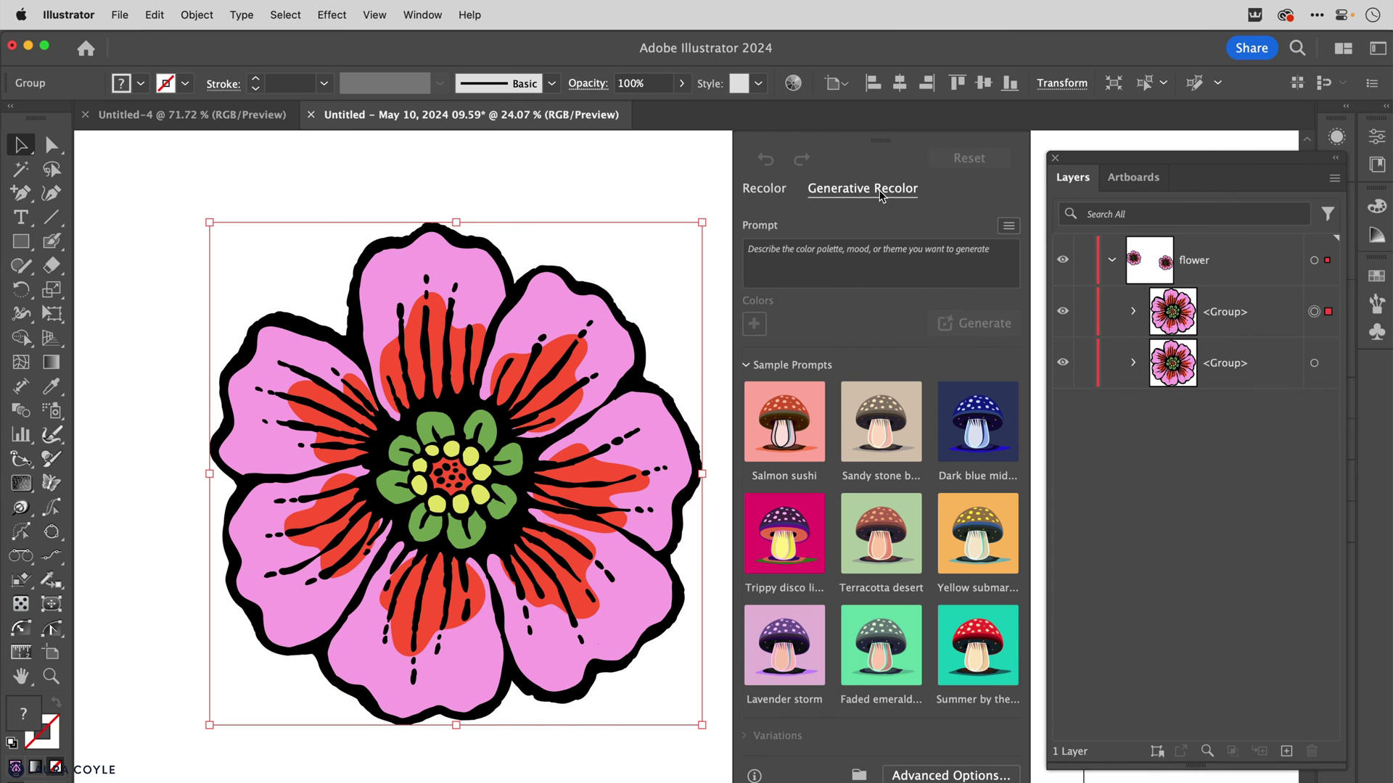
click(839, 250)
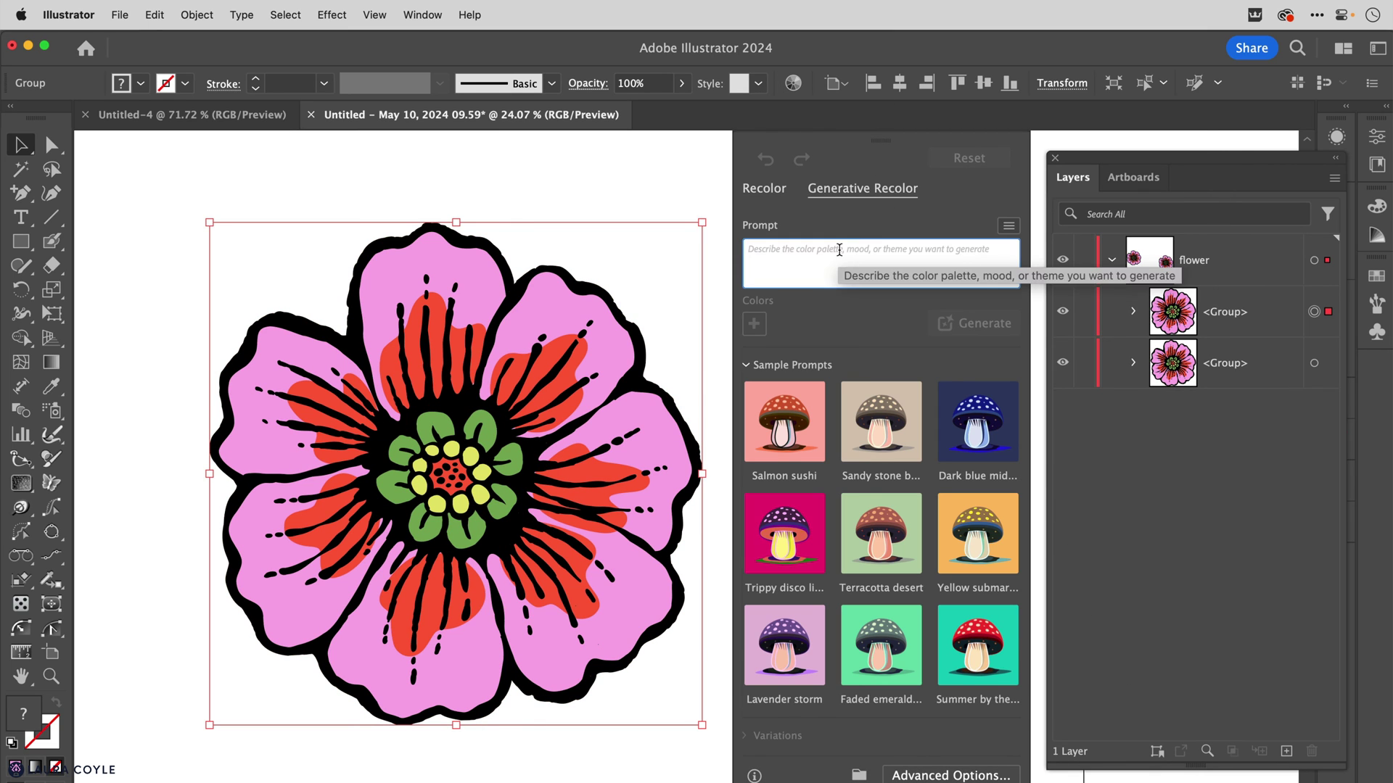
text(196)
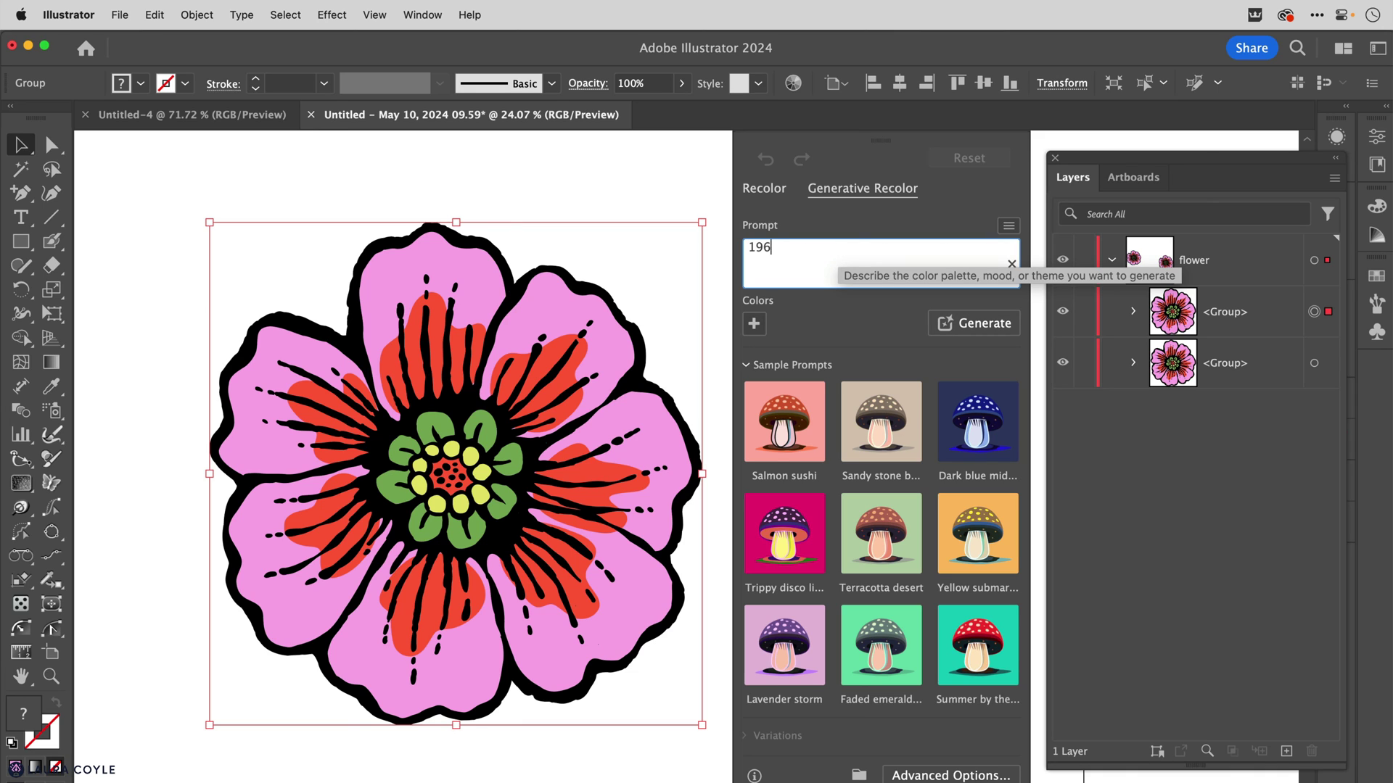
text(0 hippie flowers)
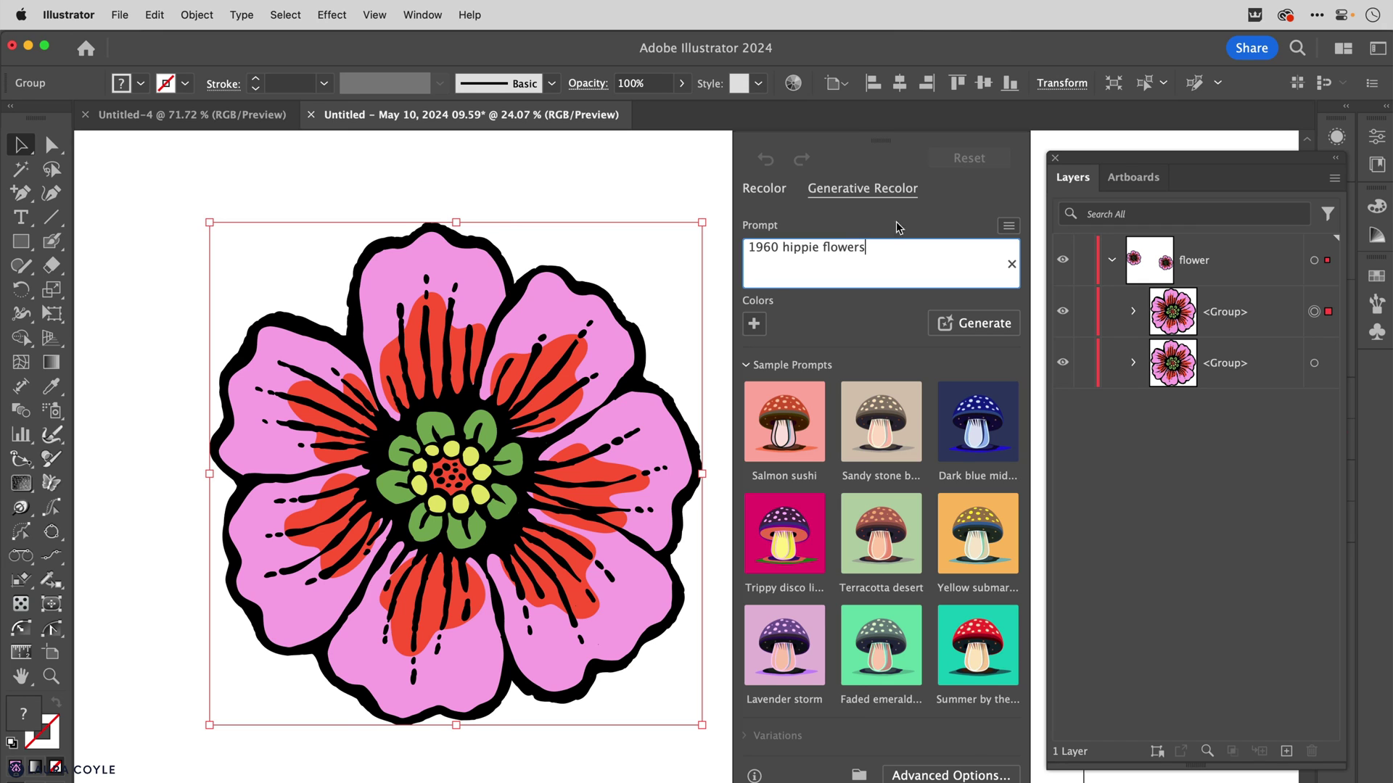
click(967, 324)
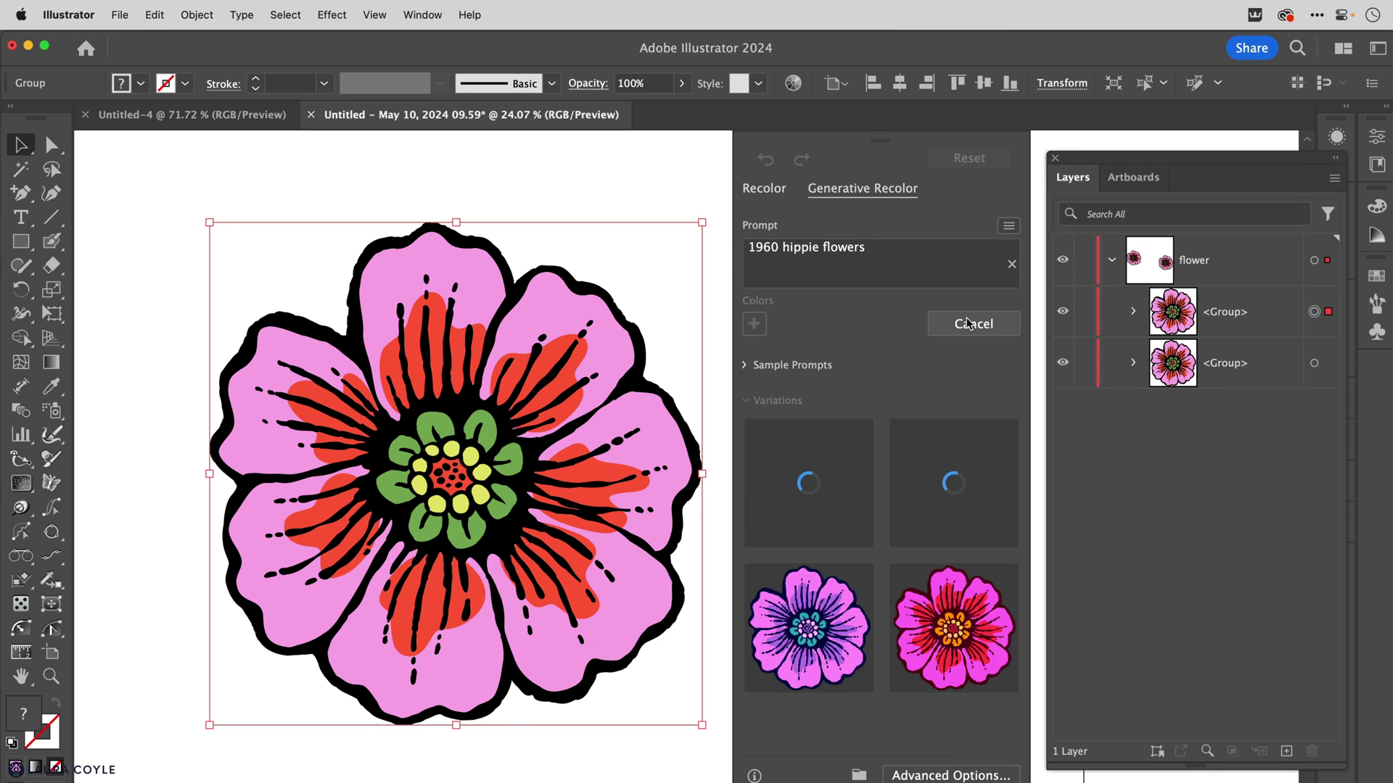
click(931, 647)
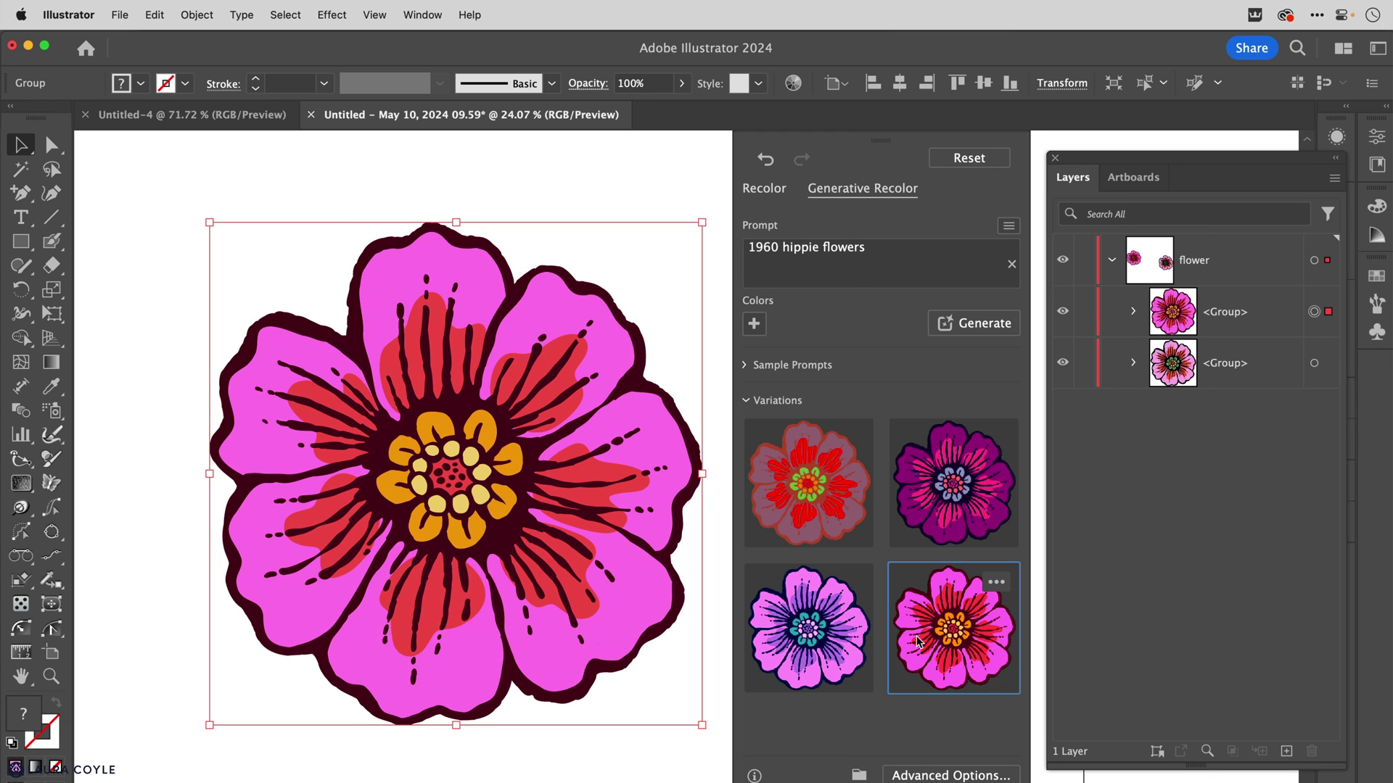
click(602, 206)
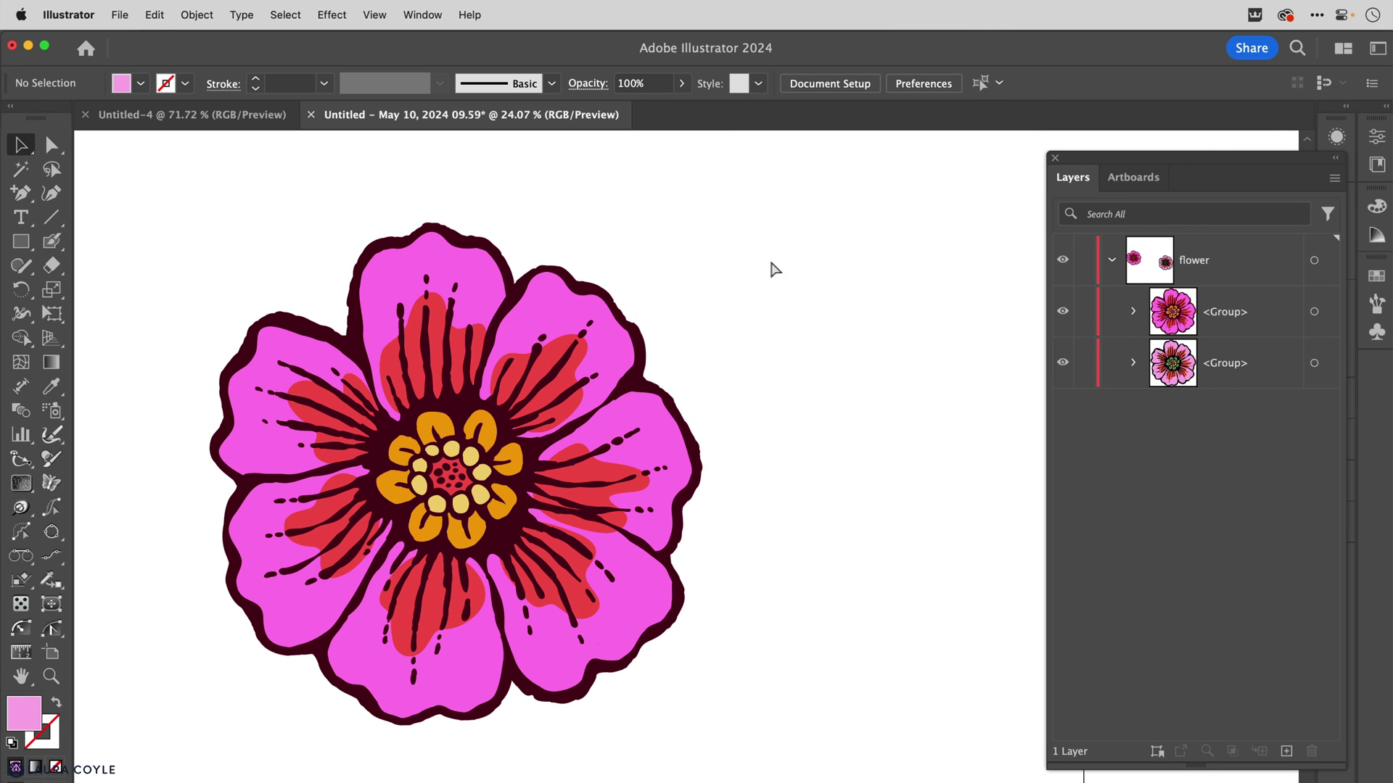
Move the recolored flower farther away from the artboard and turn it into a grid repeat
scroll(768, 276, down, 5)
click(673, 356)
drag(675, 359, 325, 363)
click(196, 15)
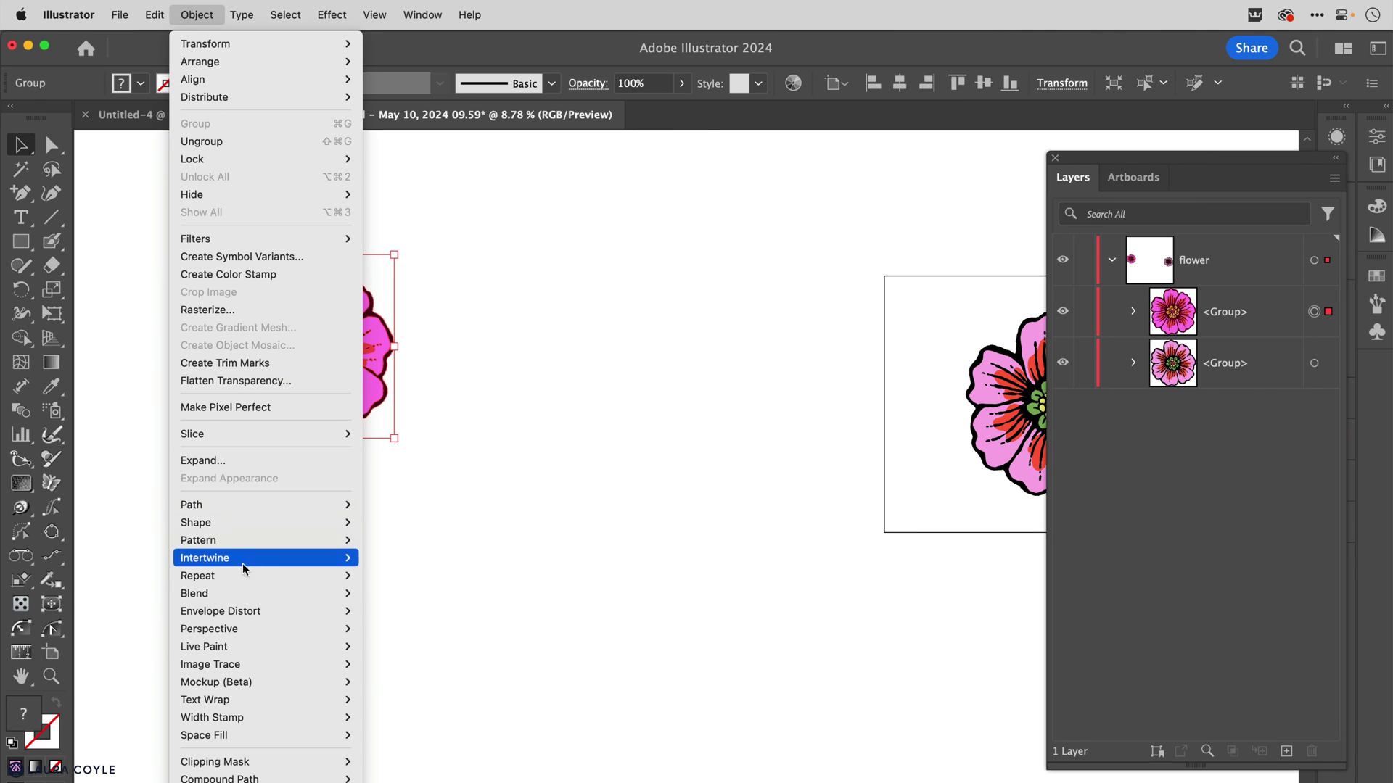
mouse_move(290, 575)
click(384, 593)
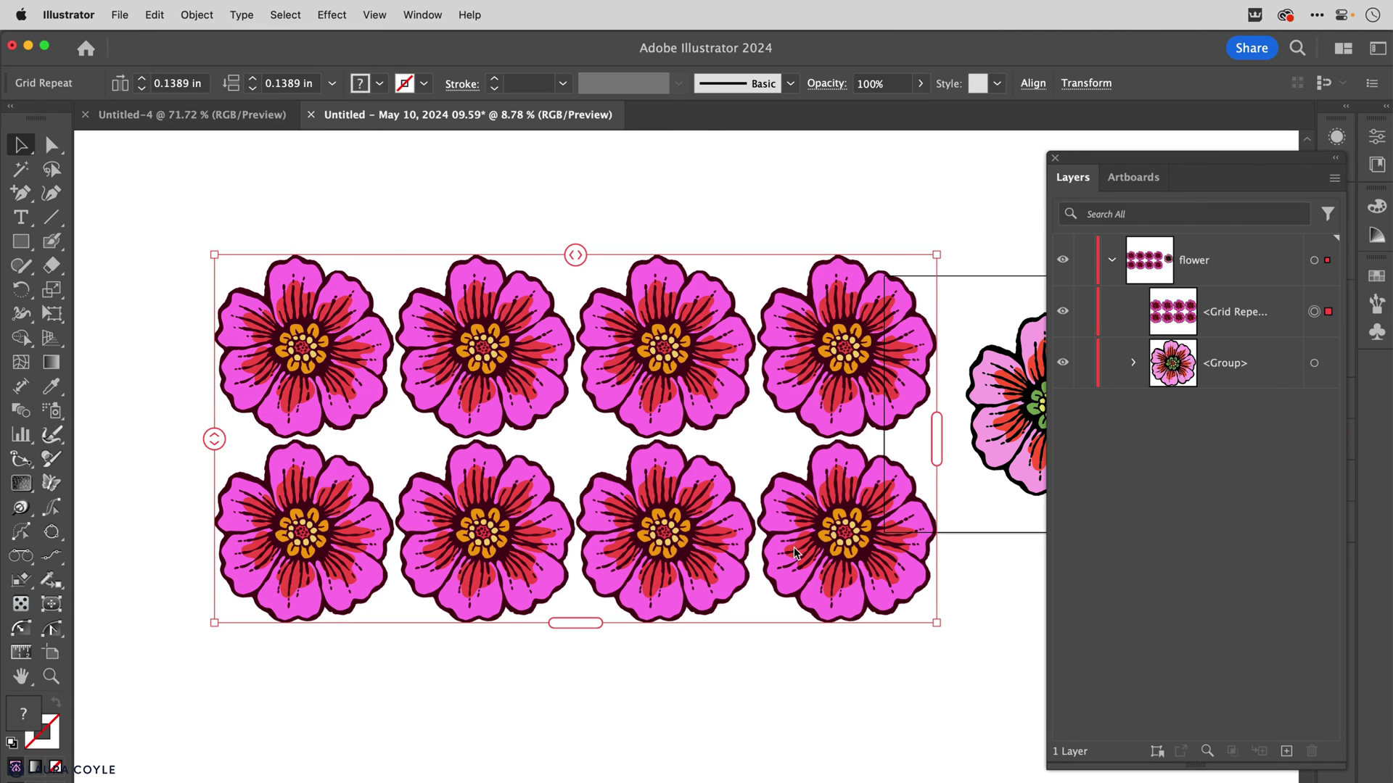
Tighten the grid repeat's vertical spacing to about -2.97 in and examine the overlapping flowers in outline view
drag(215, 439, 227, 500)
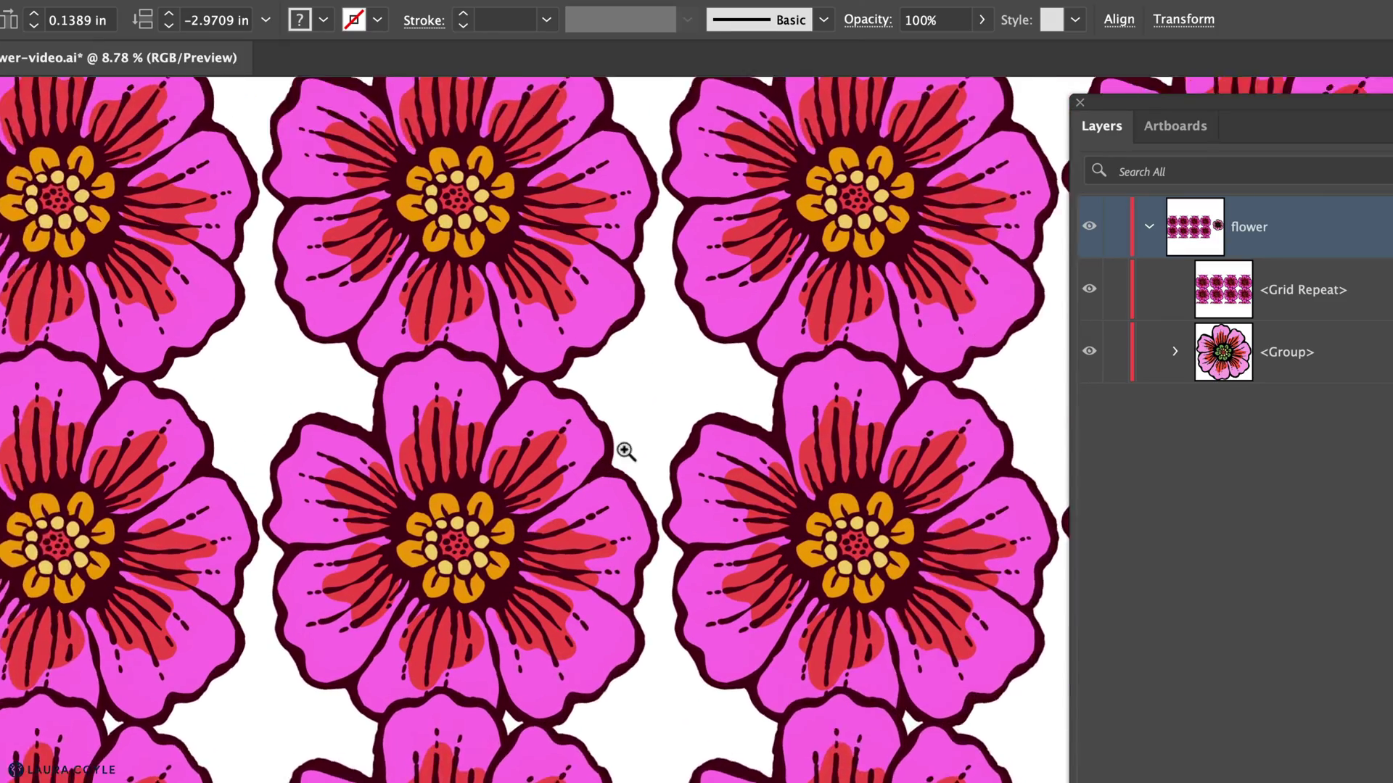
click(622, 450)
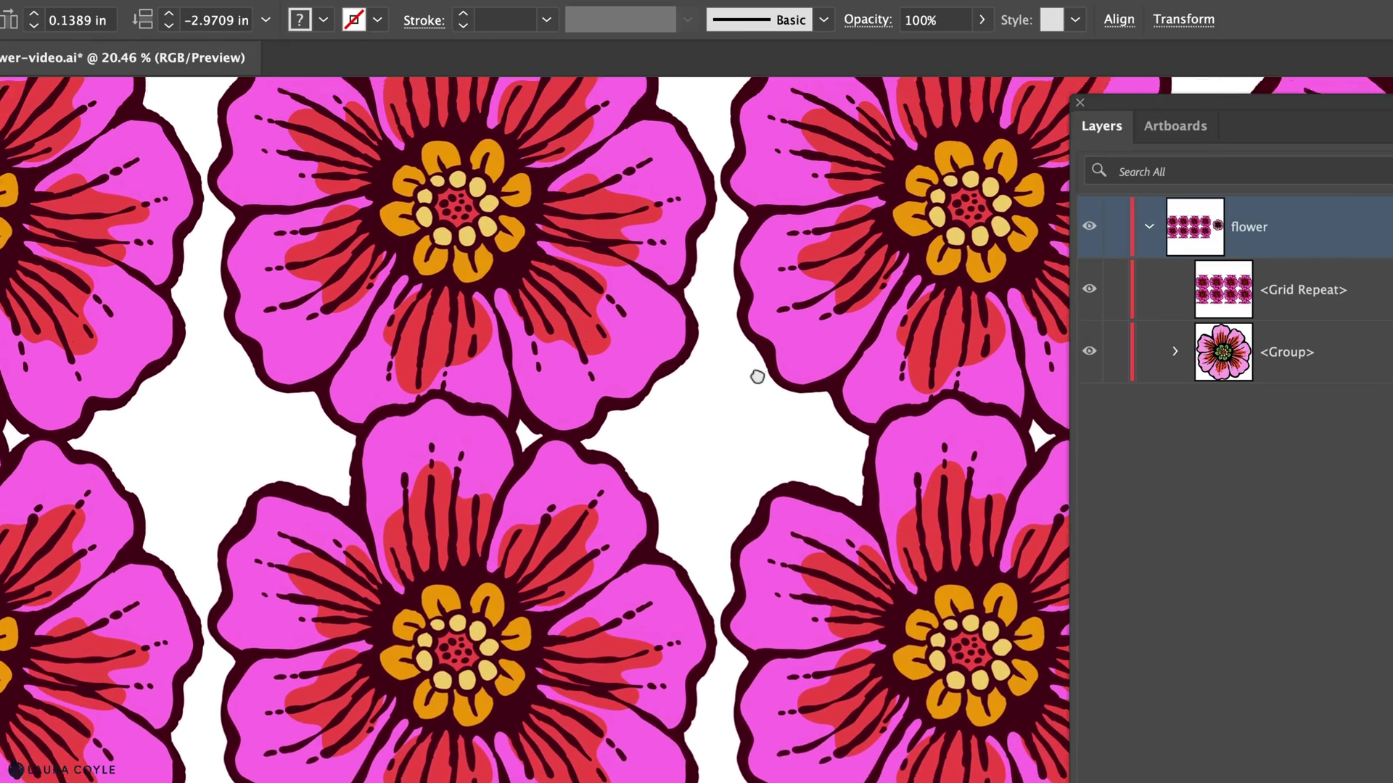
drag(755, 373, 751, 410)
key(ctrl+y)
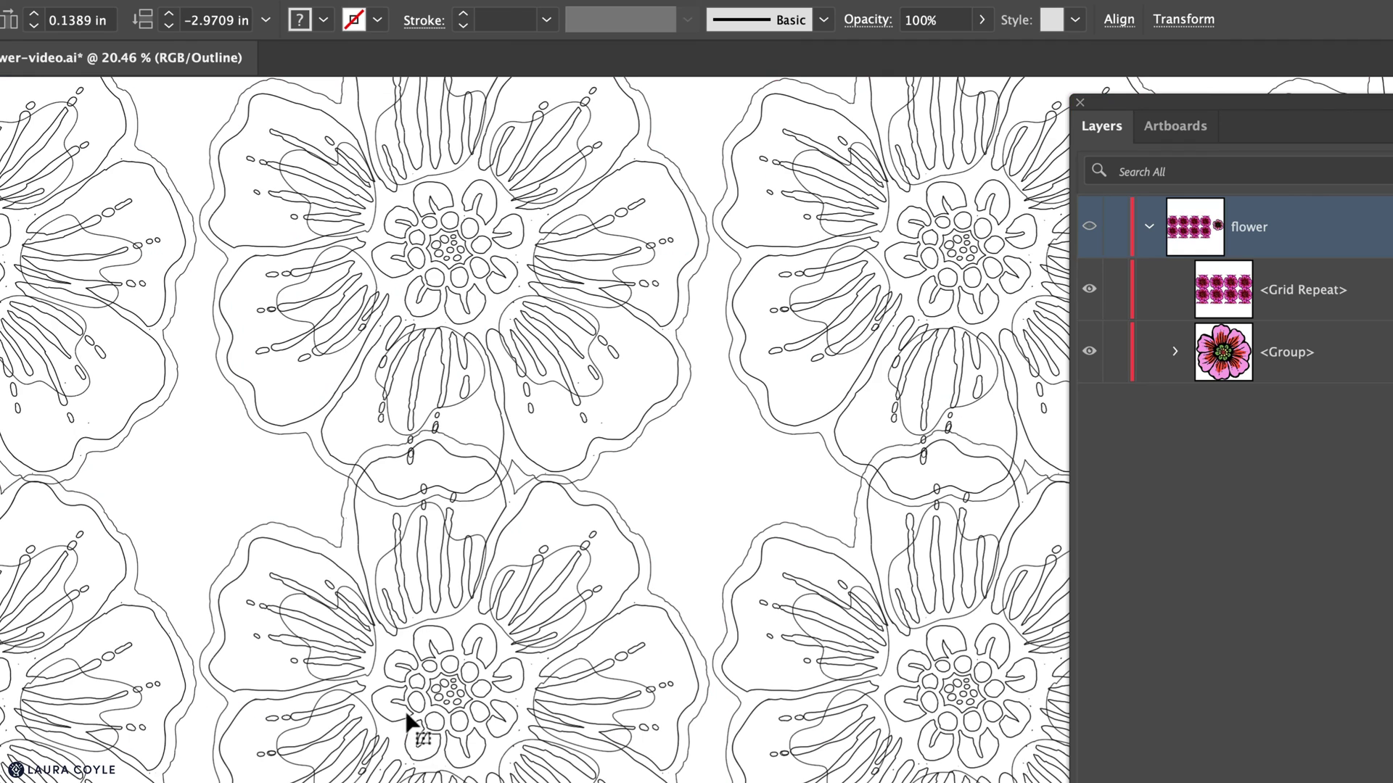